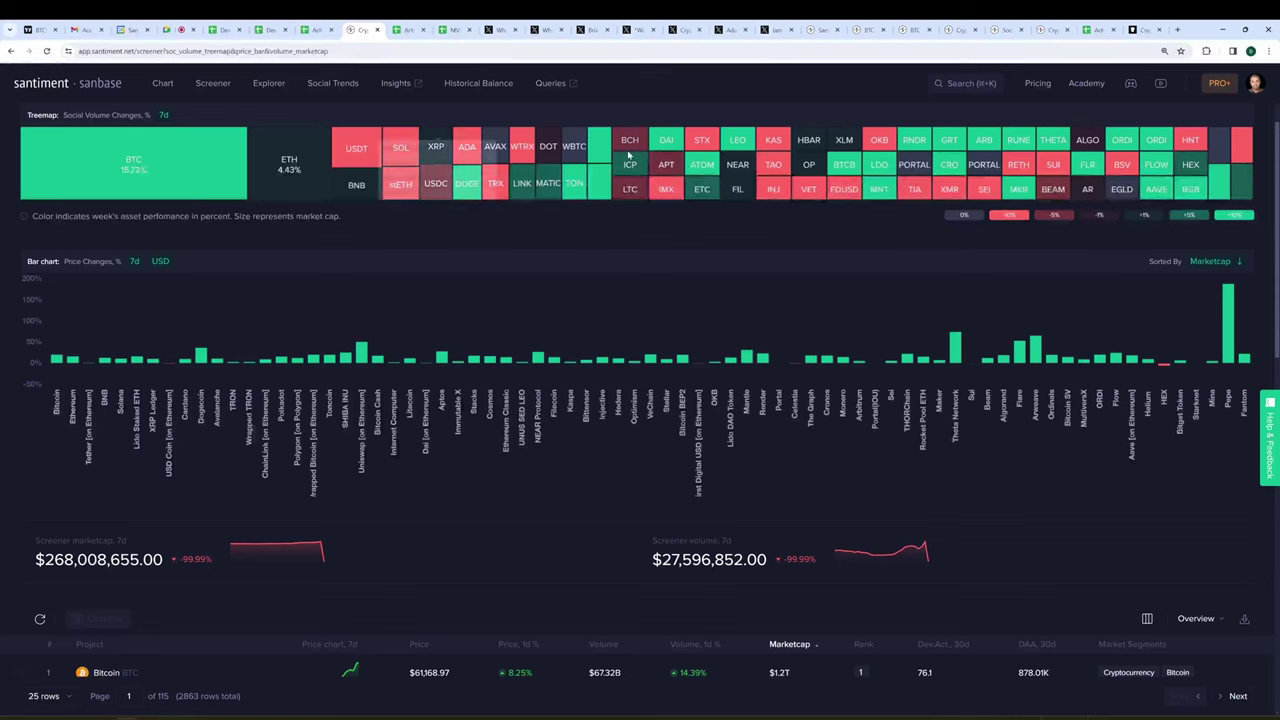
# - Inspect the 7-day price changes of Bitcoin, Theta Network and Pepe, and open the X post about $100k by halving day
pyautogui.moveTo(56, 358)
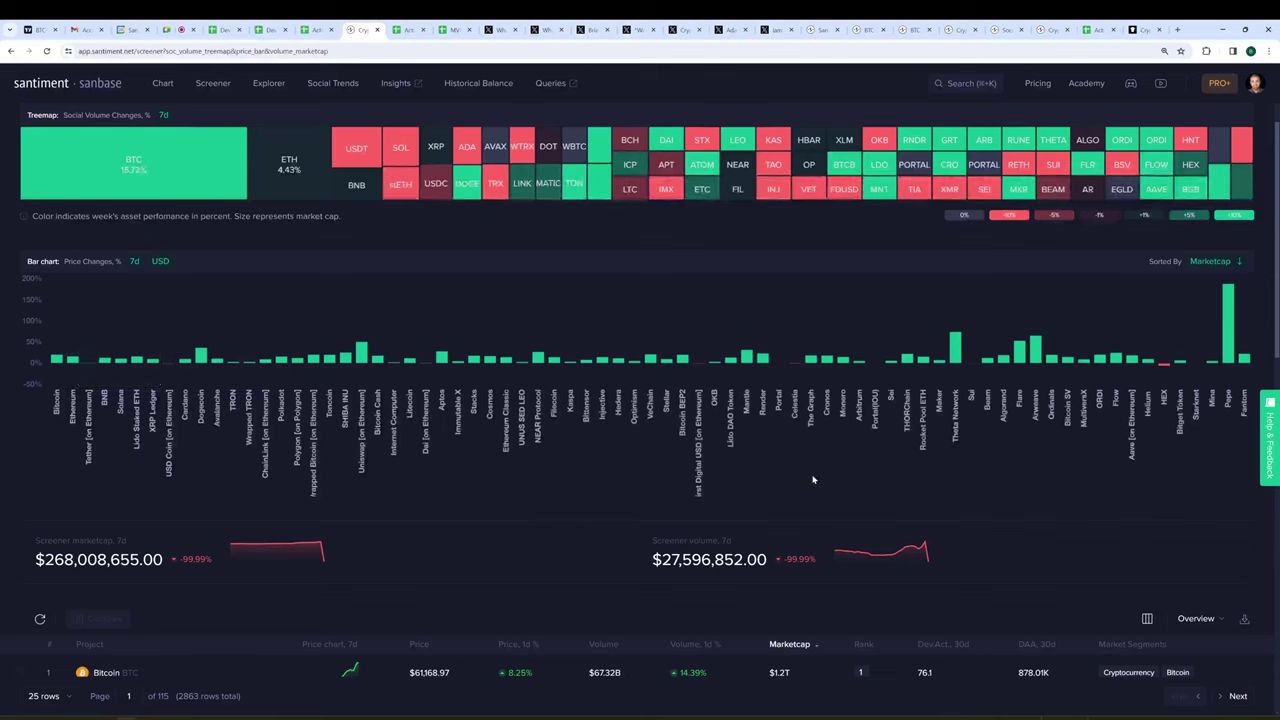
pyautogui.moveTo(963, 348)
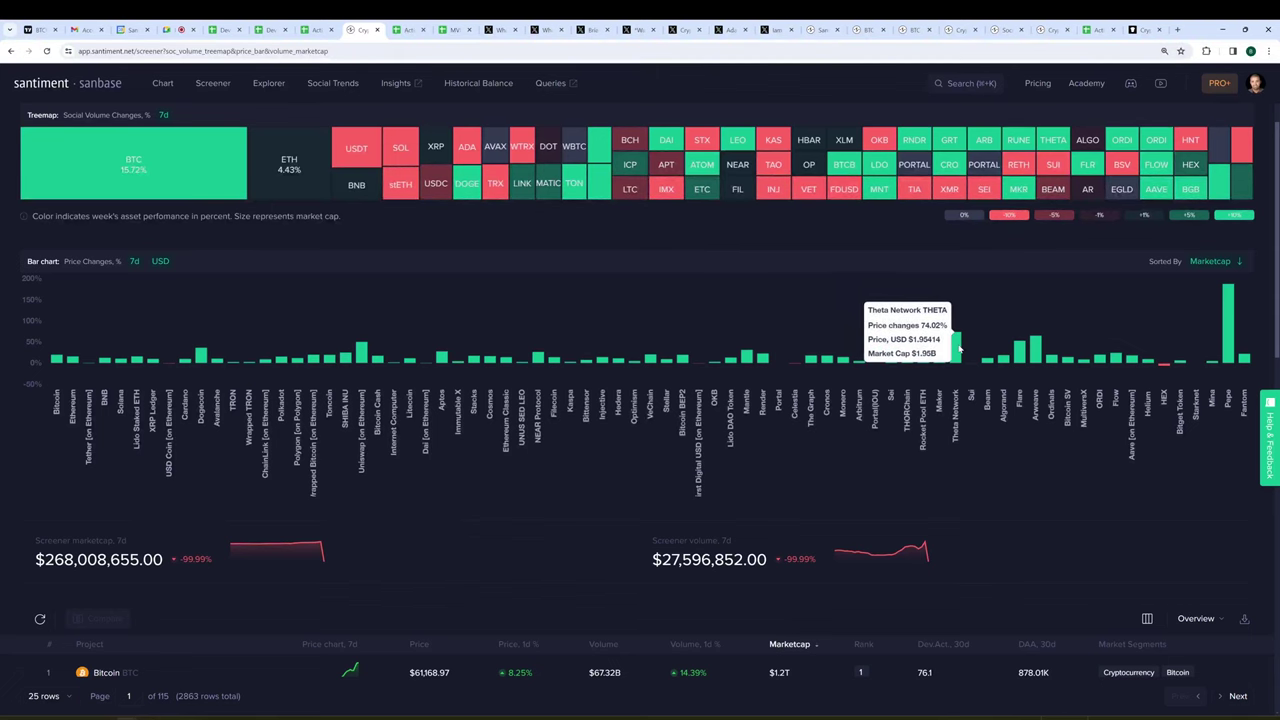
pyautogui.moveTo(1227, 292)
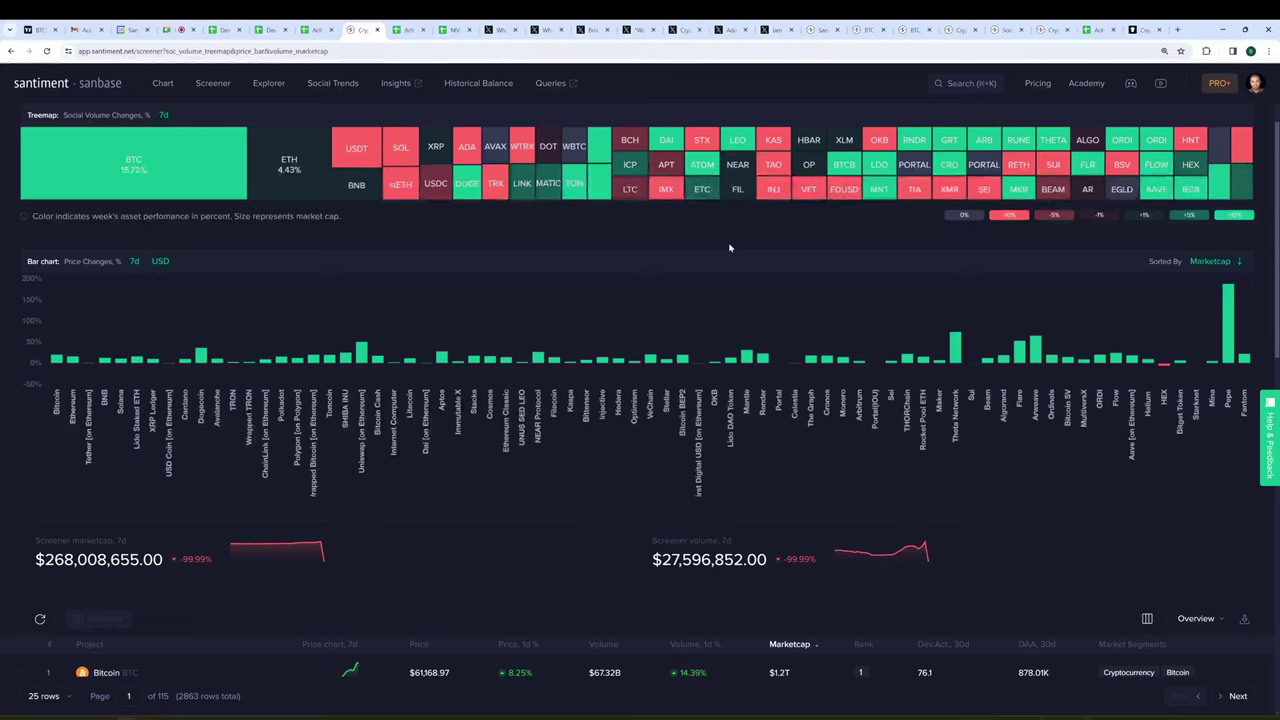
pyautogui.click(728, 29)
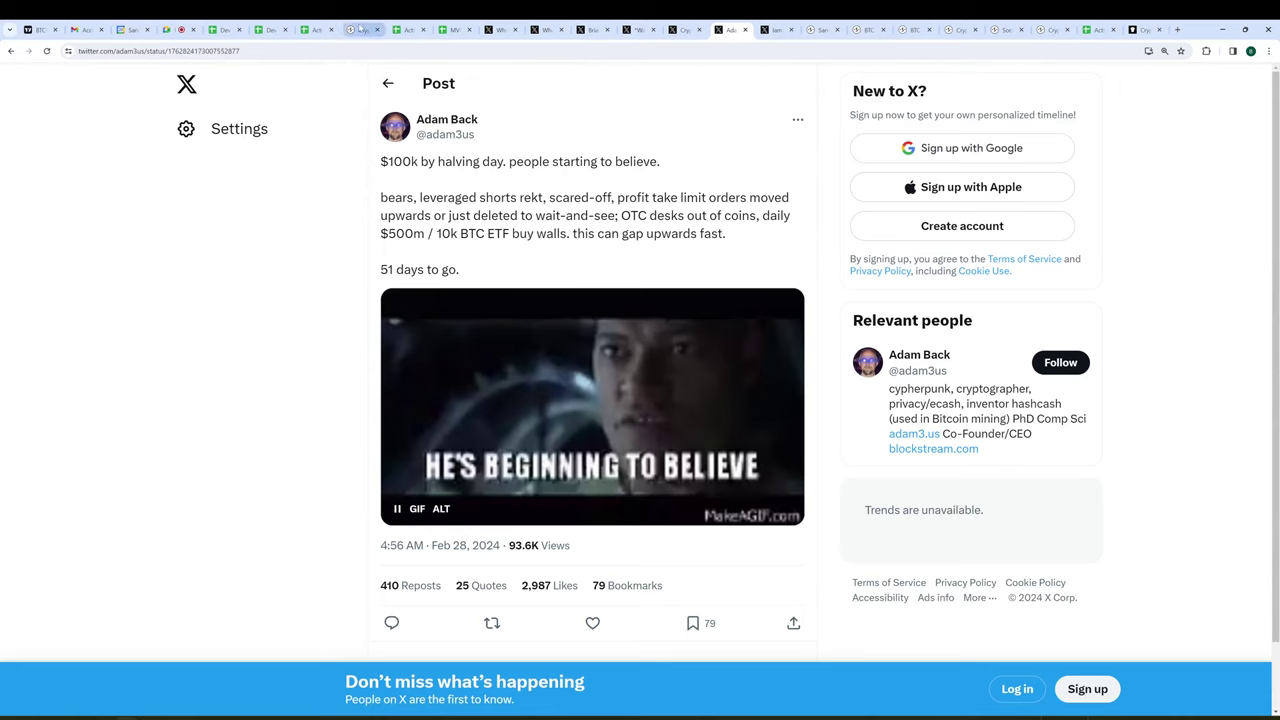
# - Open the ETF Volumes dashboard and examine the recent bars of the Total ETF Volume chart
pyautogui.click(822, 29)
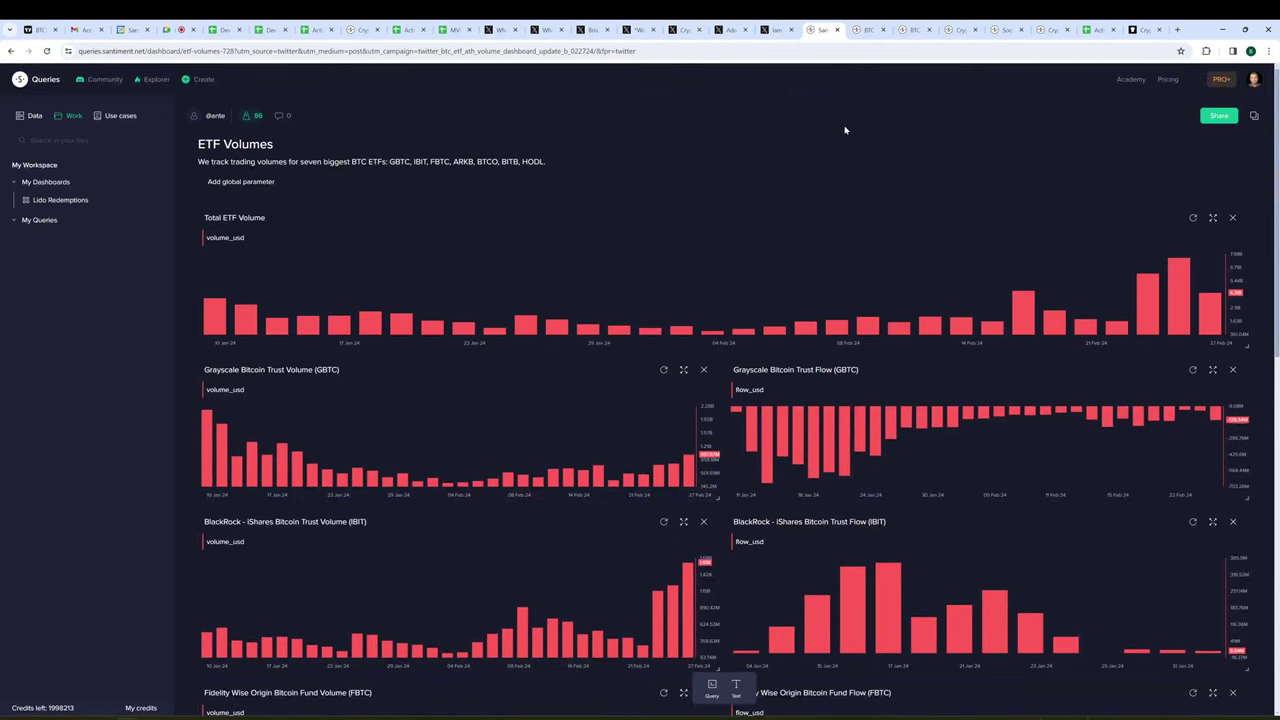
pyautogui.scroll(-1, 846, 129)
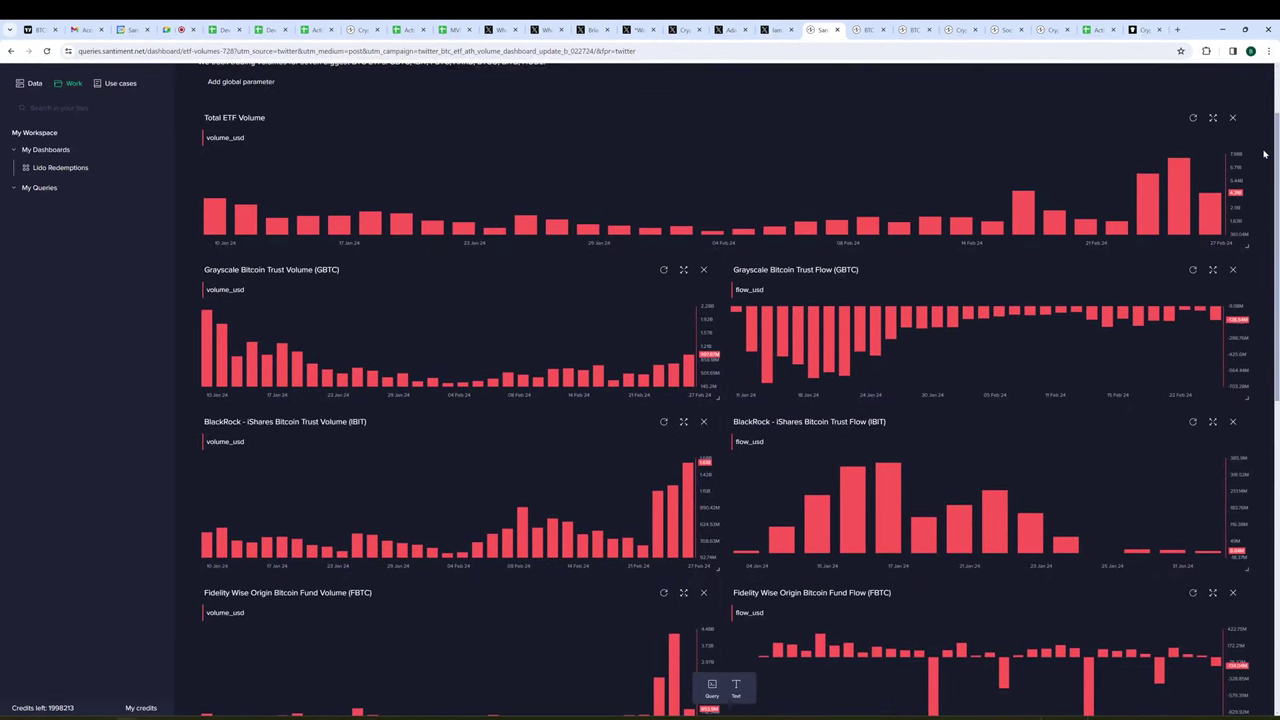
pyautogui.moveTo(1176, 182)
pyautogui.scroll(-1, 1275, 146)
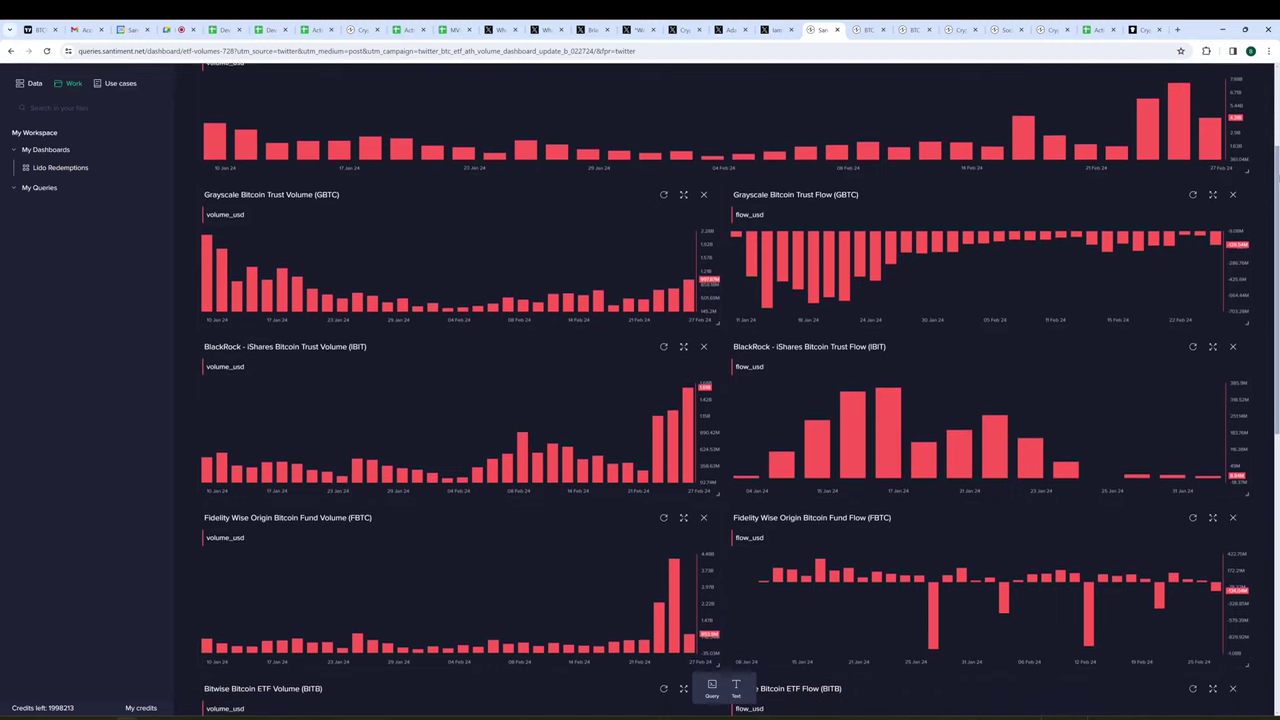
# - Examine the individual fund charts on the dashboard, including the latest Grayscale GBTC and Fidelity FBTC flows
pyautogui.scroll(-1, 740, 390)
pyautogui.scroll(-1, 740, 390)
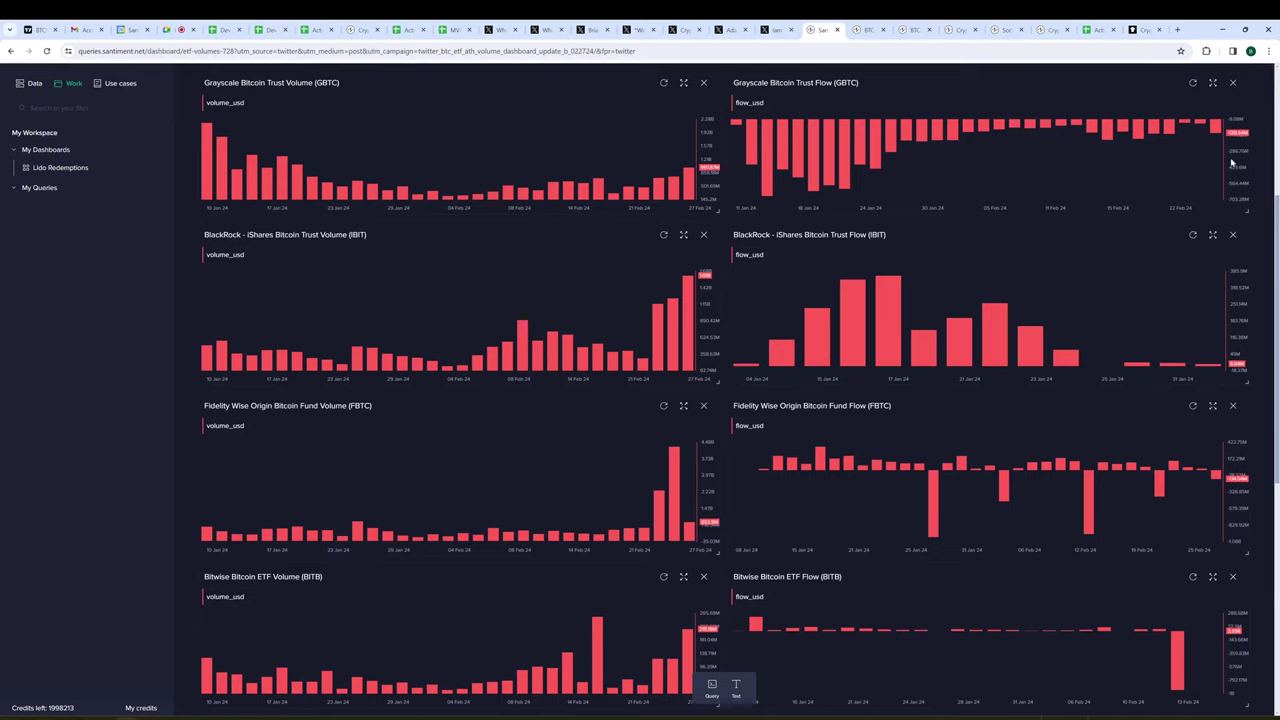
pyautogui.moveTo(1235, 134)
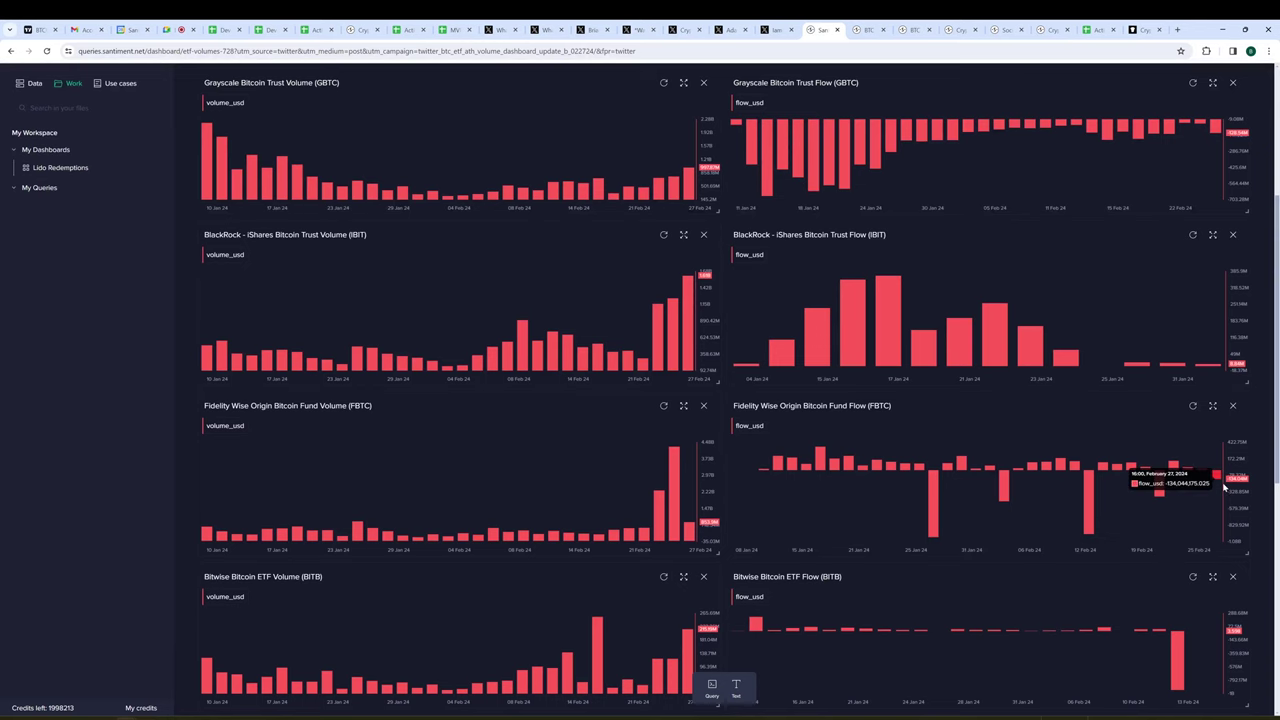
pyautogui.moveTo(1226, 178)
pyautogui.scroll(1, 1222, 182)
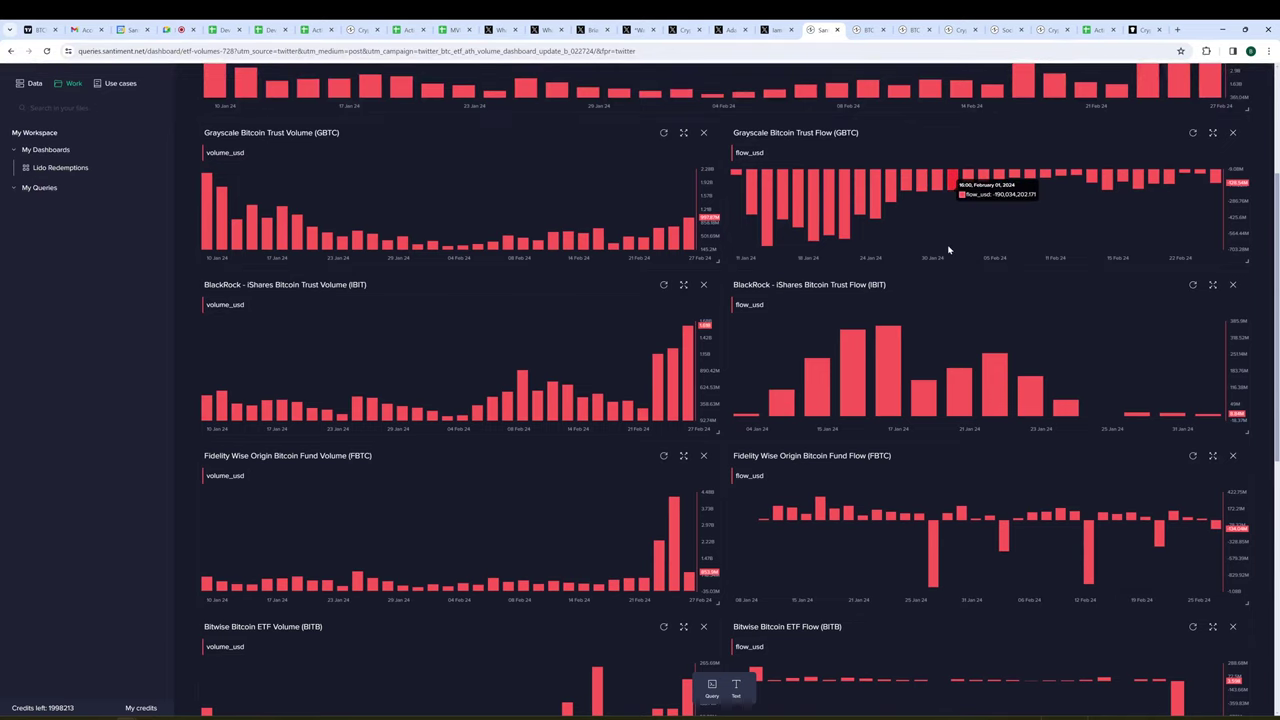
pyautogui.scroll(3, 700, 300)
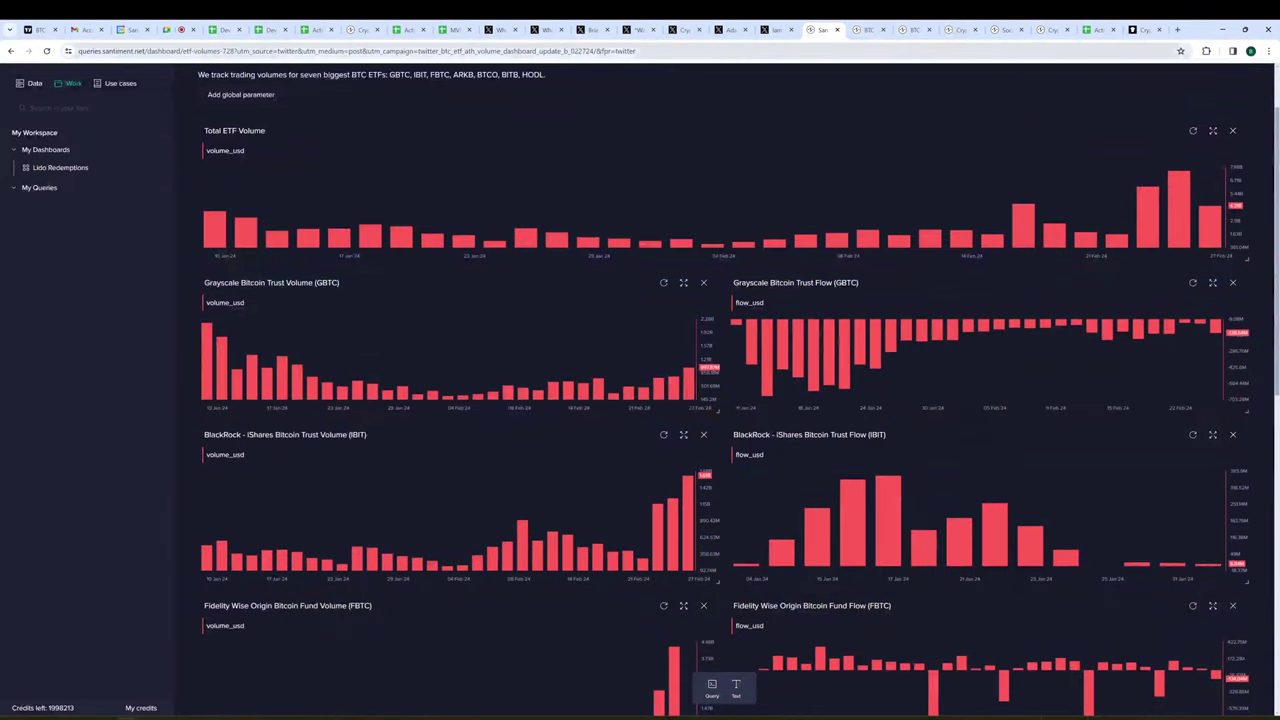
# - Compare the Whale Alert posts on the 120,000,000 USDT transfer and the 63,256,971 USDC mint, and return to the screener
pyautogui.click(497, 30)
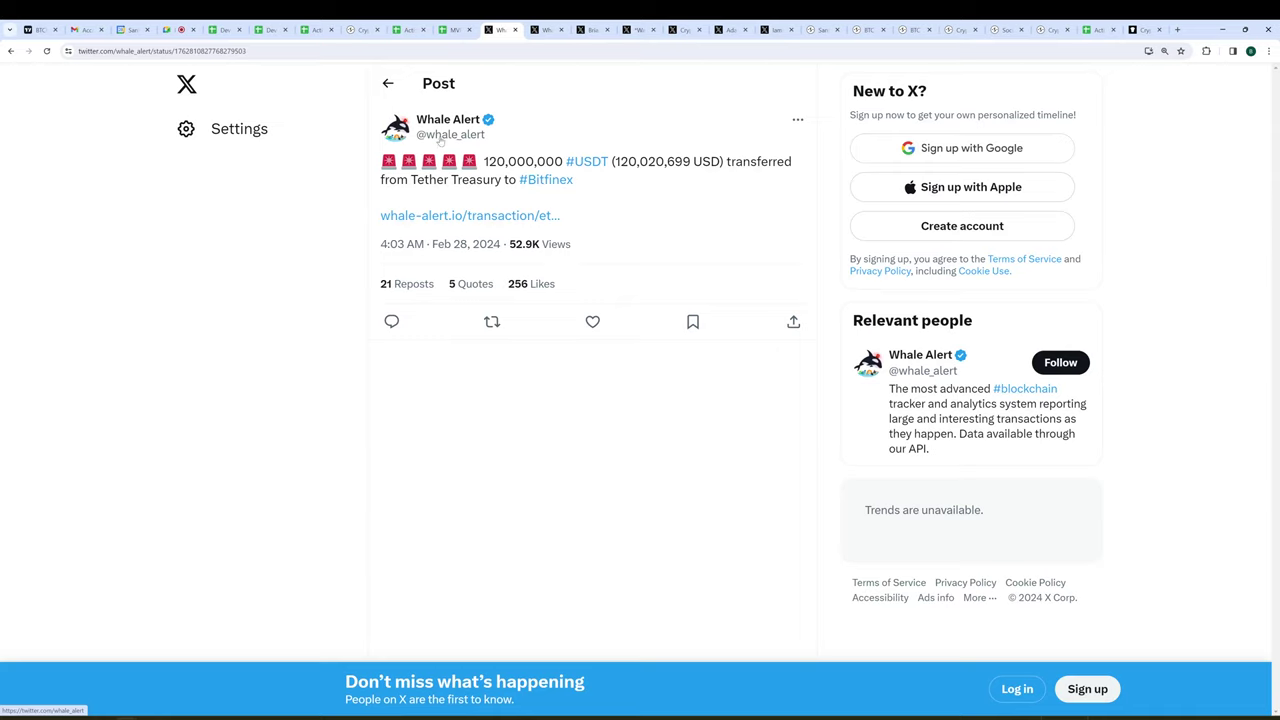
pyautogui.click(541, 32)
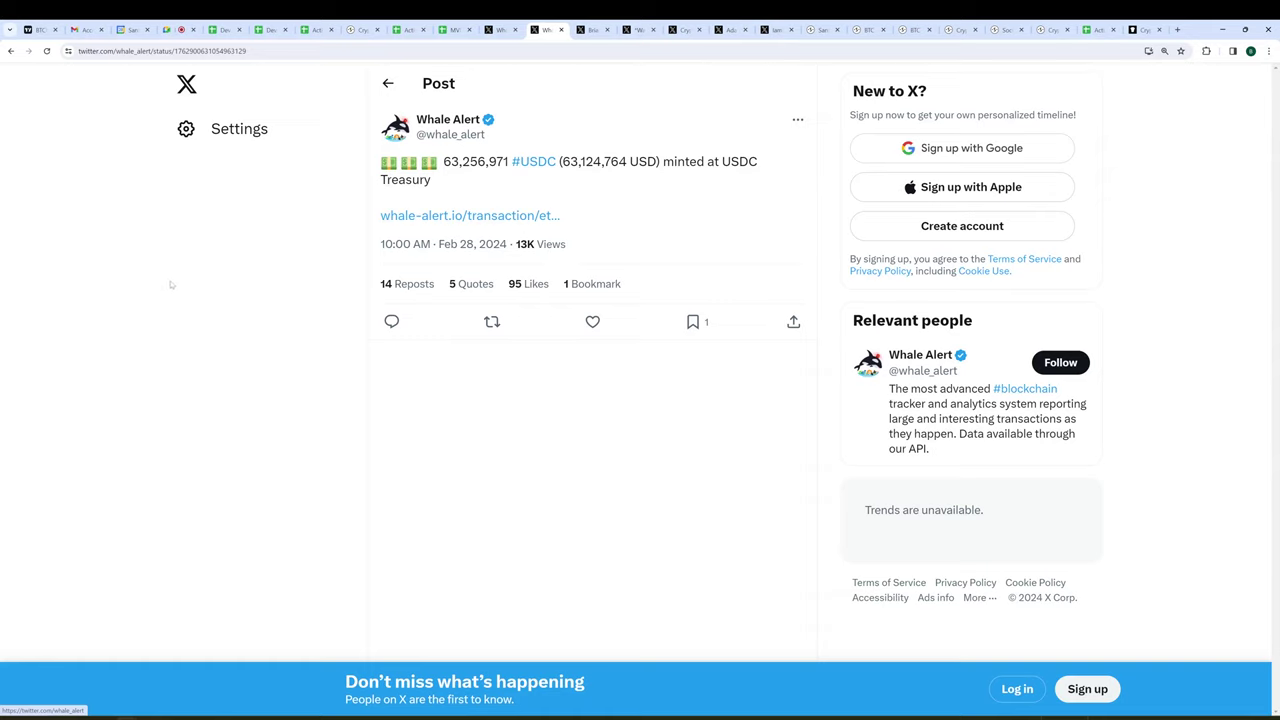
pyautogui.click(498, 30)
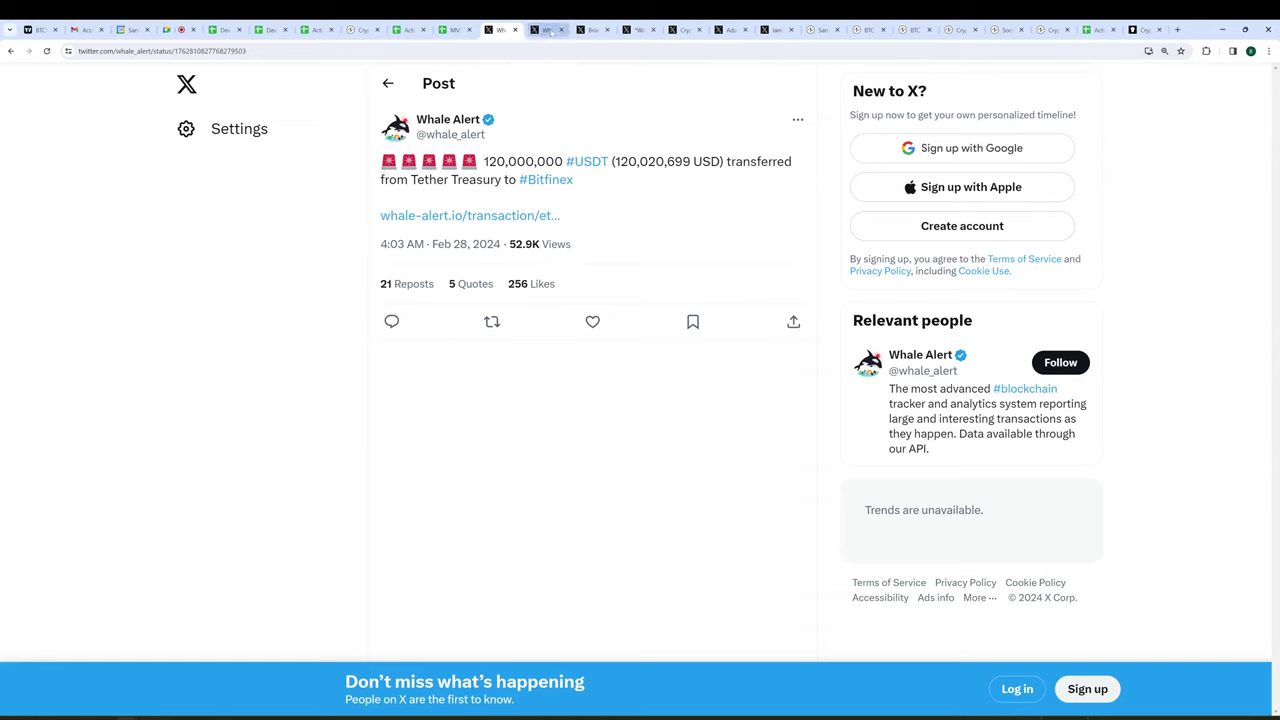
pyautogui.click(548, 30)
pyautogui.click(500, 30)
pyautogui.click(538, 30)
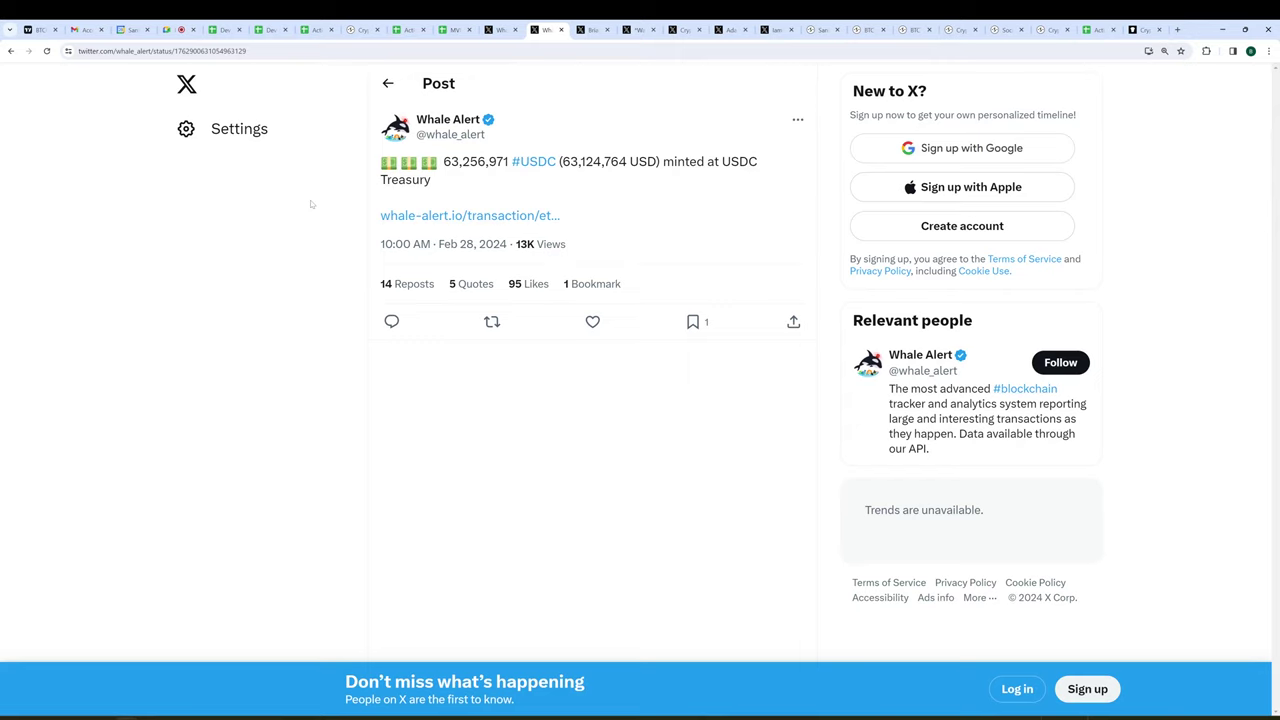
pyautogui.click(364, 30)
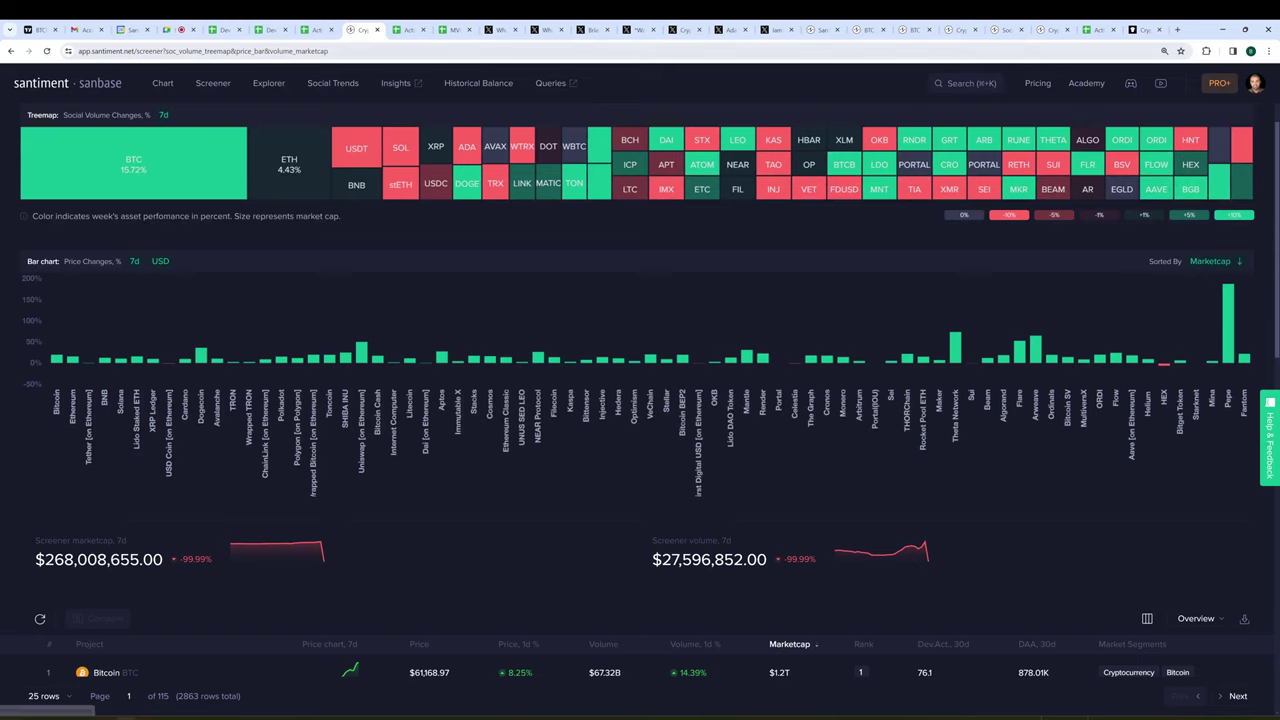
# - Bring up the Social Context page for "buy OR buying" and examine its enlarged Social Volume chart
pyautogui.moveTo(818, 33)
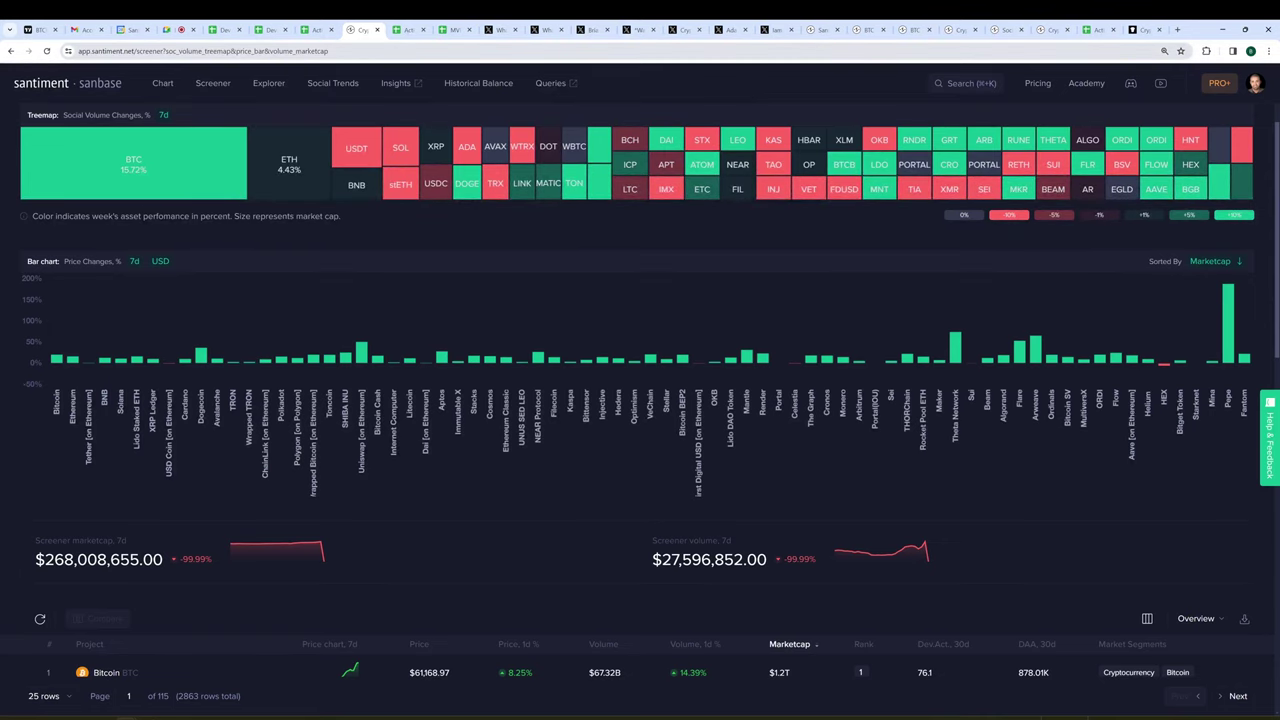
pyautogui.click(838, 30)
pyautogui.click(857, 30)
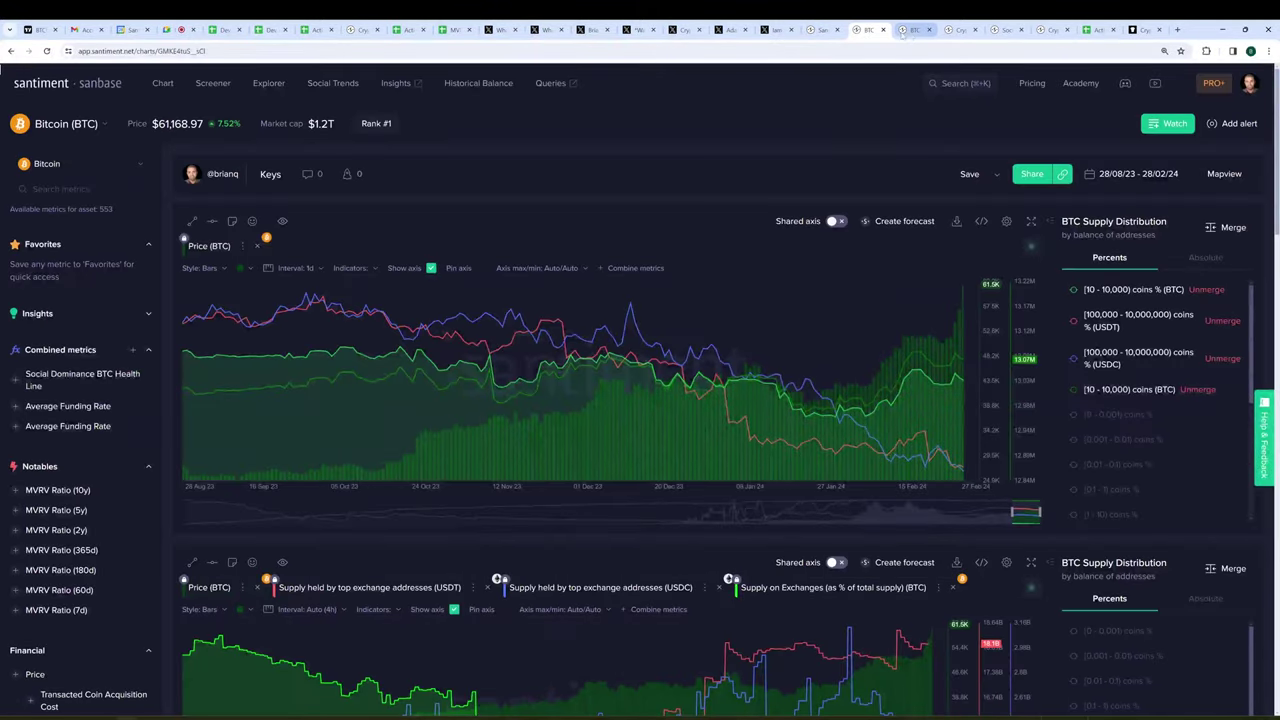
pyautogui.click(955, 31)
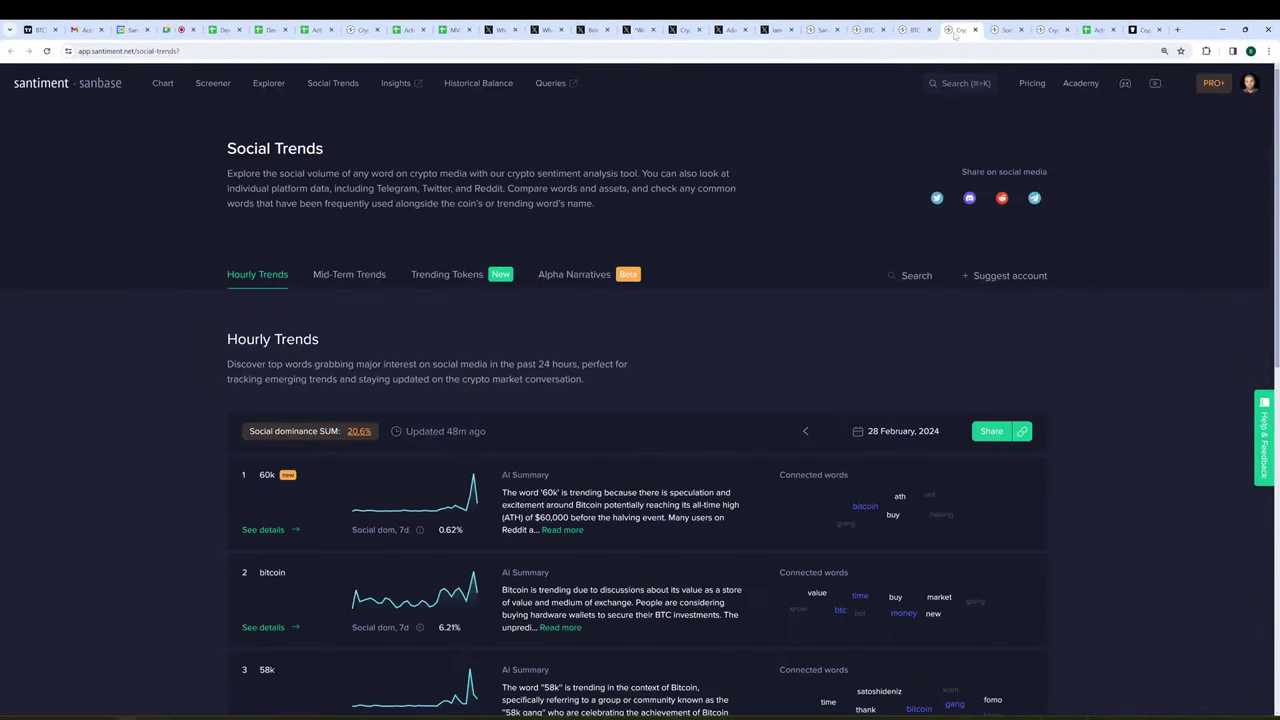
pyautogui.click(994, 31)
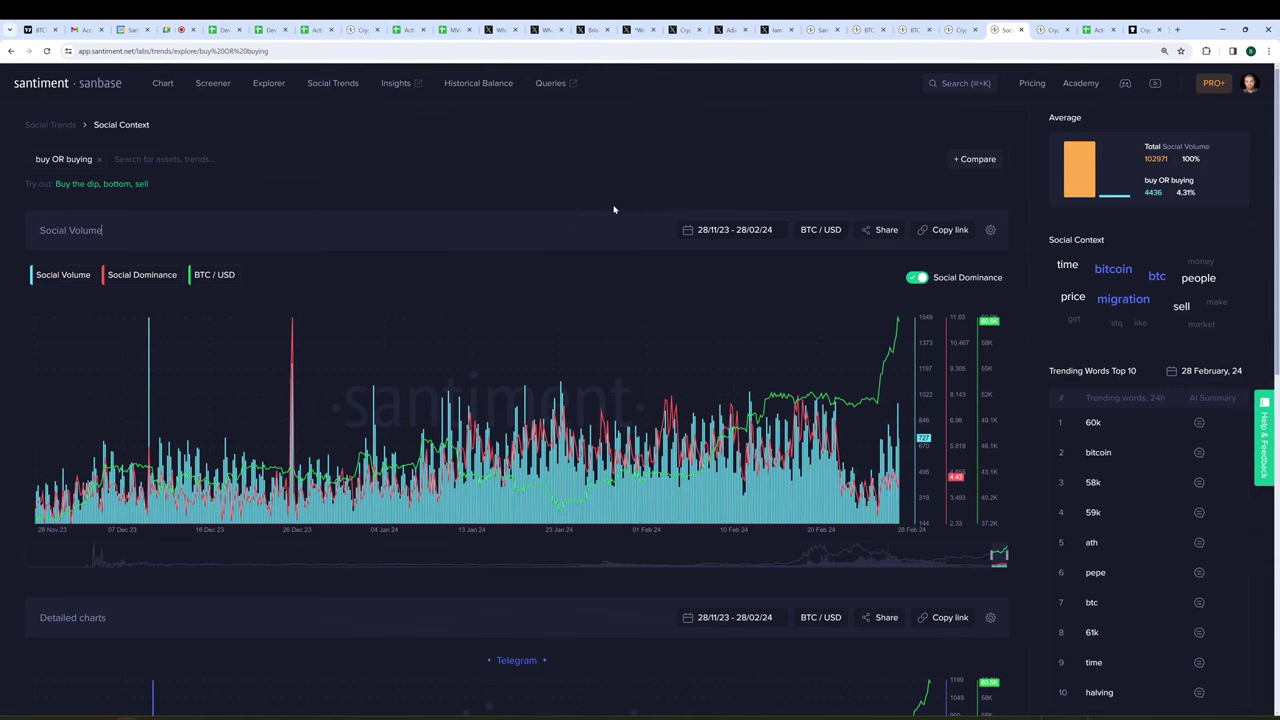
pyautogui.hotkey('ctrl', '+')
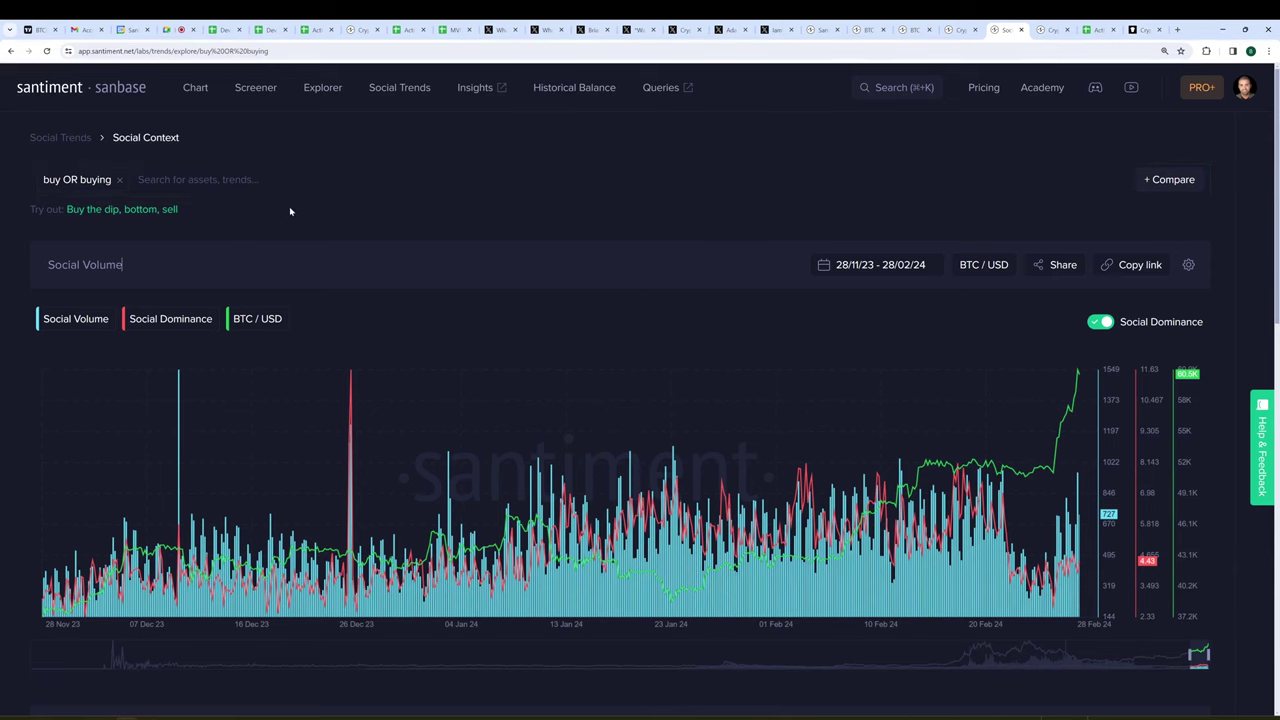
pyautogui.scroll(-1, 797, 206)
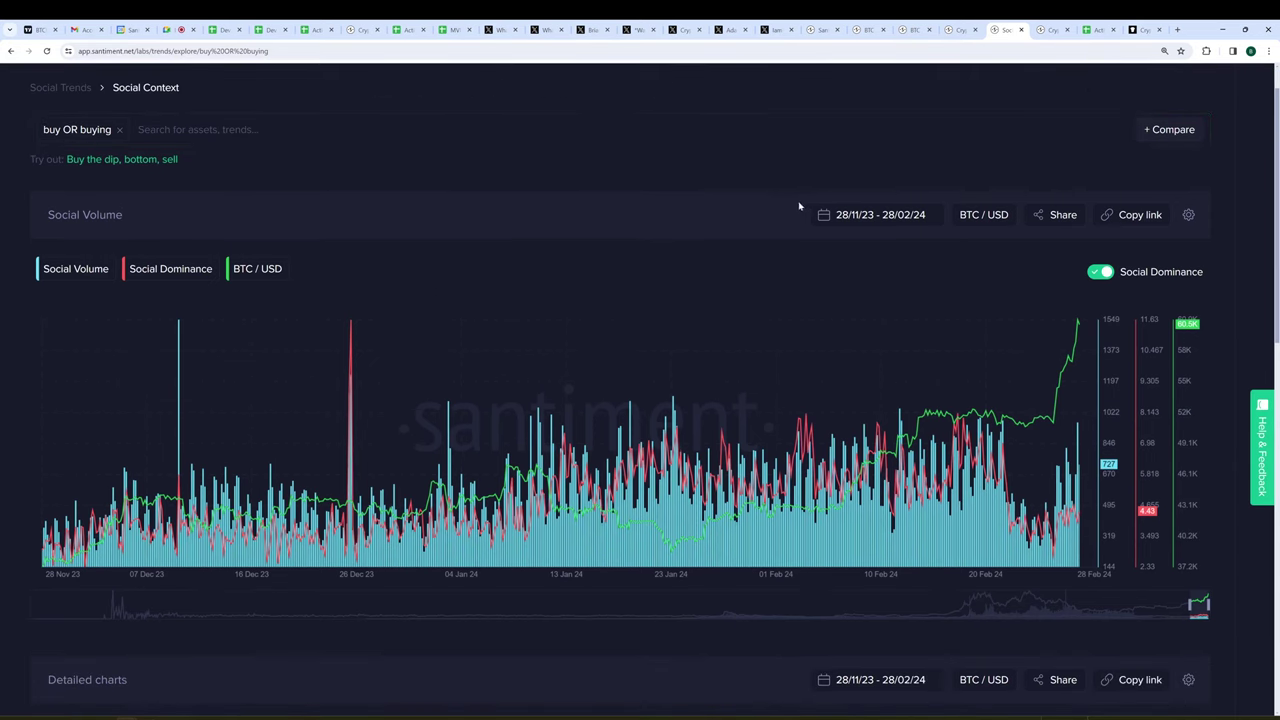
pyautogui.scroll(1, 771, 177)
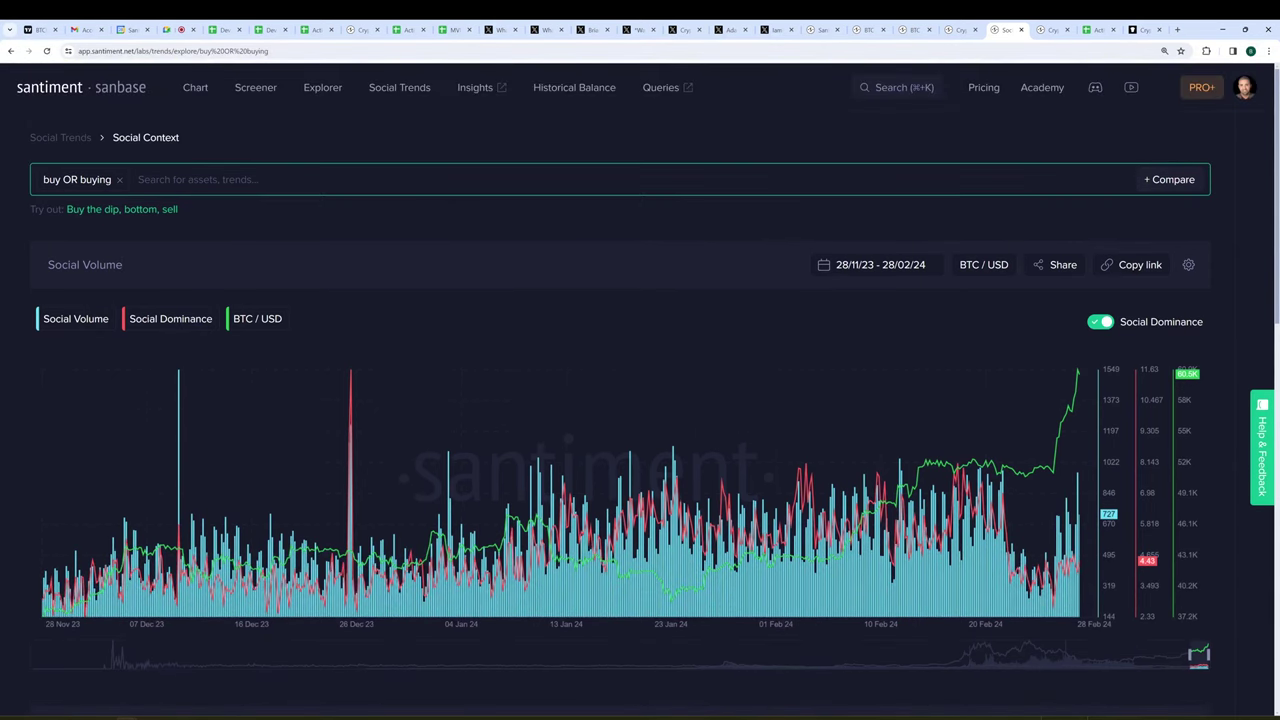
# - Replace the "buy OR buying" search term with "(buy BITCOIN) OR (buying BITCOIN)"
pyautogui.click(119, 180)
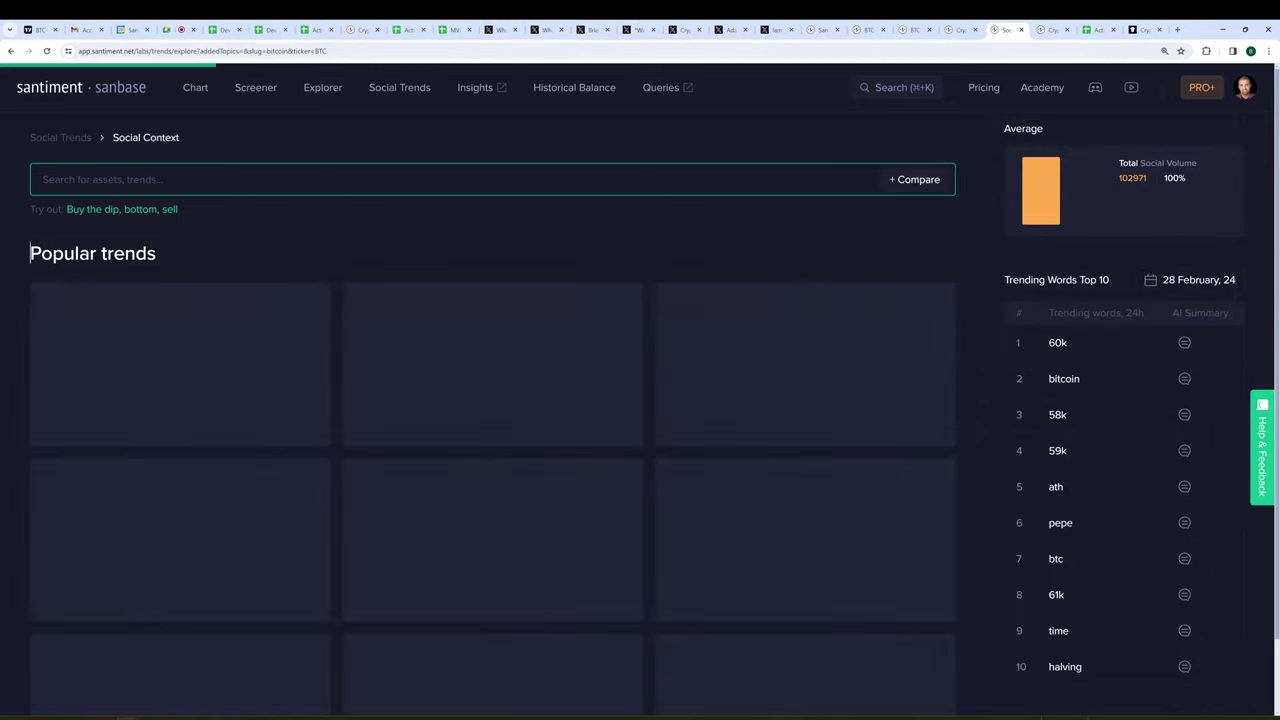
pyautogui.write('bu')
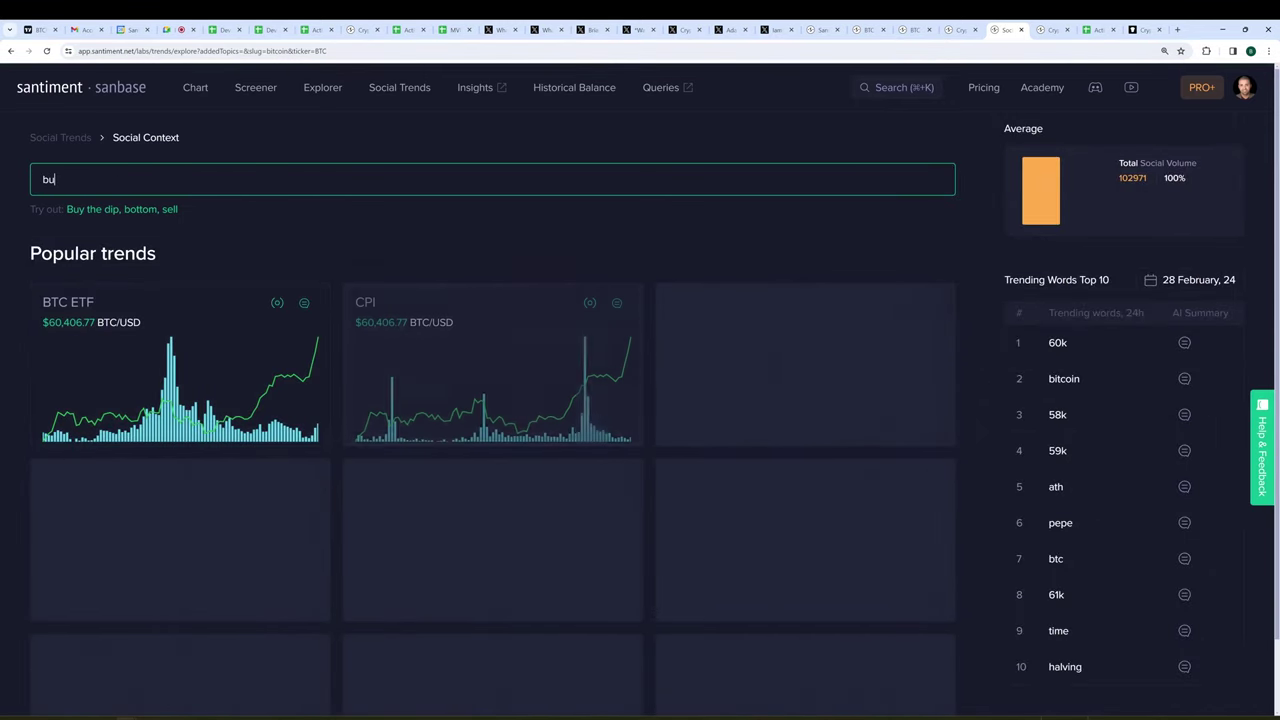
pyautogui.write('y BITC')
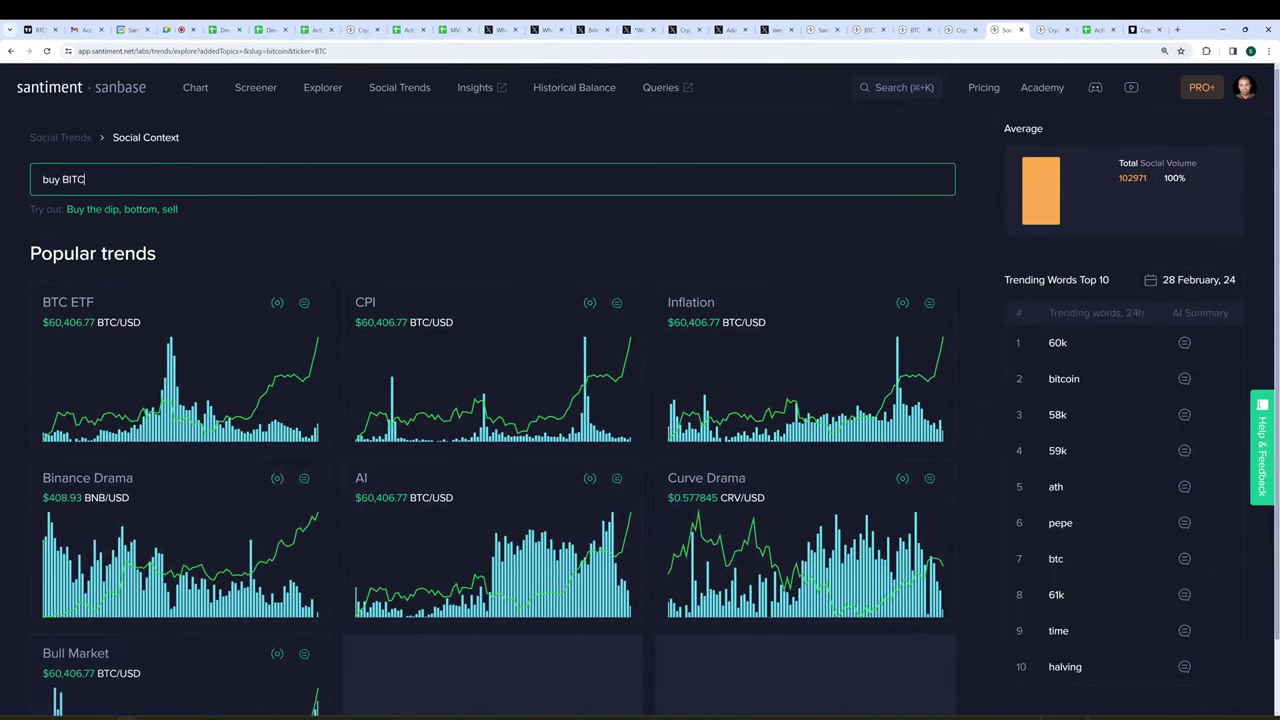
pyautogui.write('OIN(')
pyautogui.write(')')
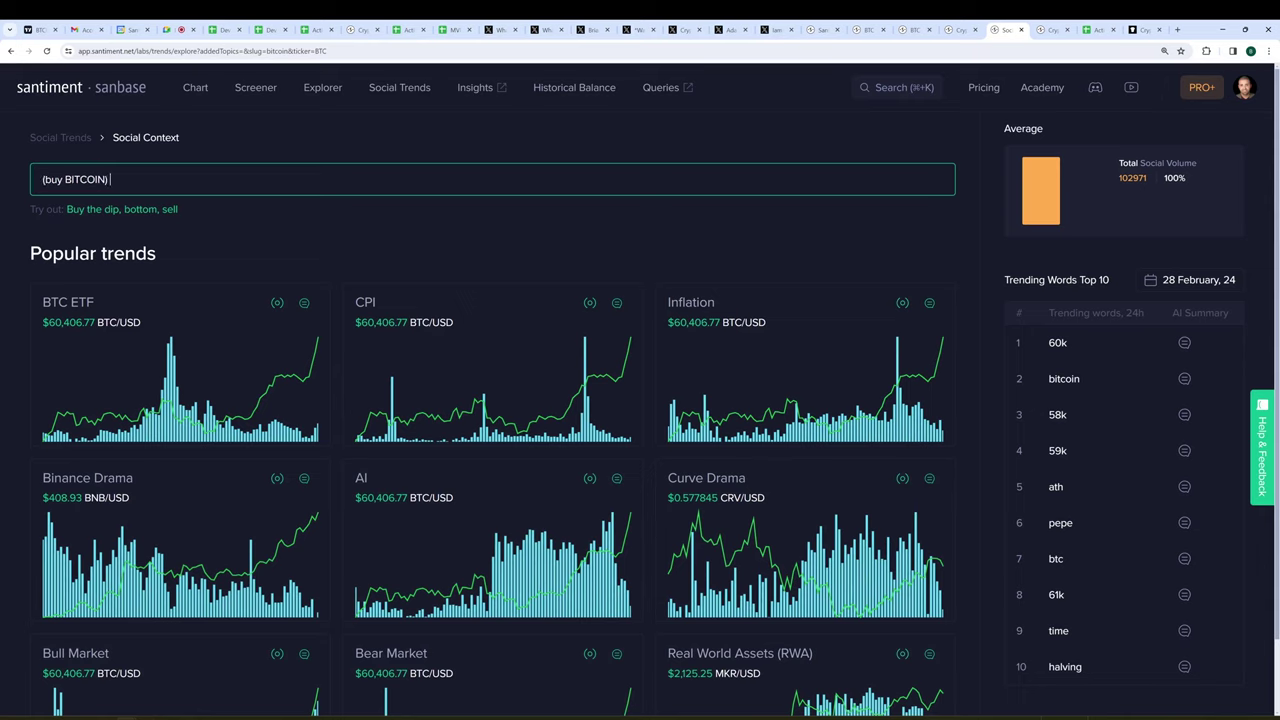
pyautogui.write(' OR (buying BITCOIN)')
# - Duplicate the whole search expression at its end, joined to the original with OR
pyautogui.hotkey('shift', 'Left')
pyautogui.hotkey('shift', 'Left')
pyautogui.hotkey('shift', 'Left')
pyautogui.hotkey('shift', 'Left')
pyautogui.hotkey('shift', 'Left')
pyautogui.hotkey('ctrl', 'a')
pyautogui.hotkey('ctrl', 'c')
pyautogui.press('End')
pyautogui.write('OR')
pyautogui.hotkey('ctrl', 'v')
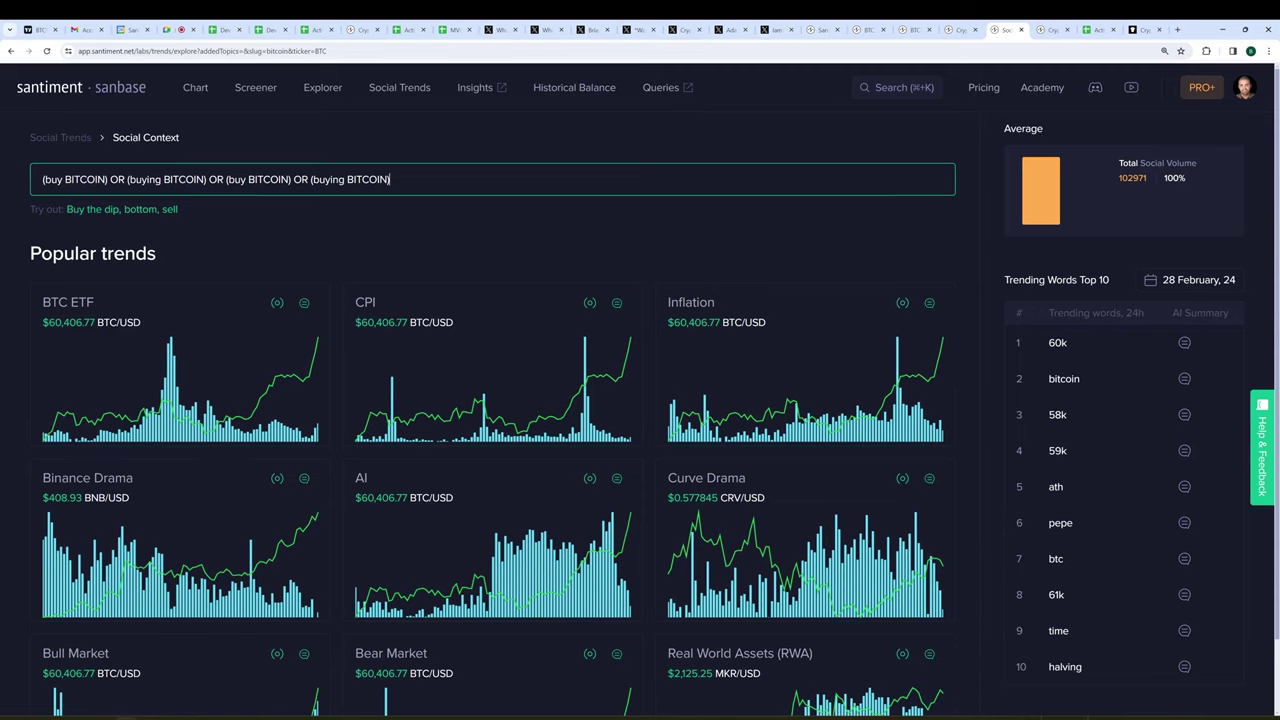
# - Change BITCOIN to BTC in both terms of the duplicated half and run the social volume search
pyautogui.hotkey('shift', 'Right')
pyautogui.hotkey('shift', 'Right')
pyautogui.hotkey('shift', 'Right')
pyautogui.hotkey('shift', 'Right')
pyautogui.hotkey('shift', 'Right')
pyautogui.hotkey('shift', 'Right')
pyautogui.write('TC')
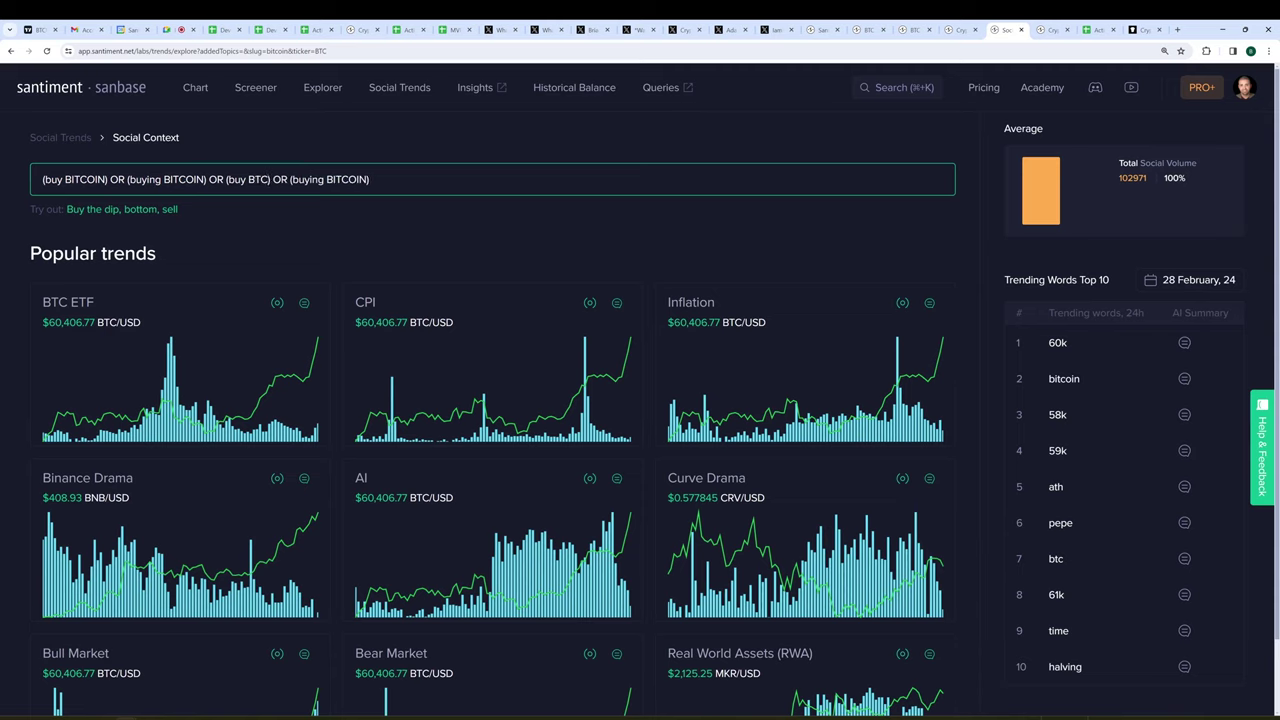
pyautogui.hotkey('shift', 'Right')
pyautogui.hotkey('shift', 'Right')
pyautogui.hotkey('shift', 'Right')
pyautogui.hotkey('shift', 'Right')
pyautogui.hotkey('shift', 'Right')
pyautogui.hotkey('shift', 'Right')
pyautogui.write('TC')
pyautogui.press('Return')
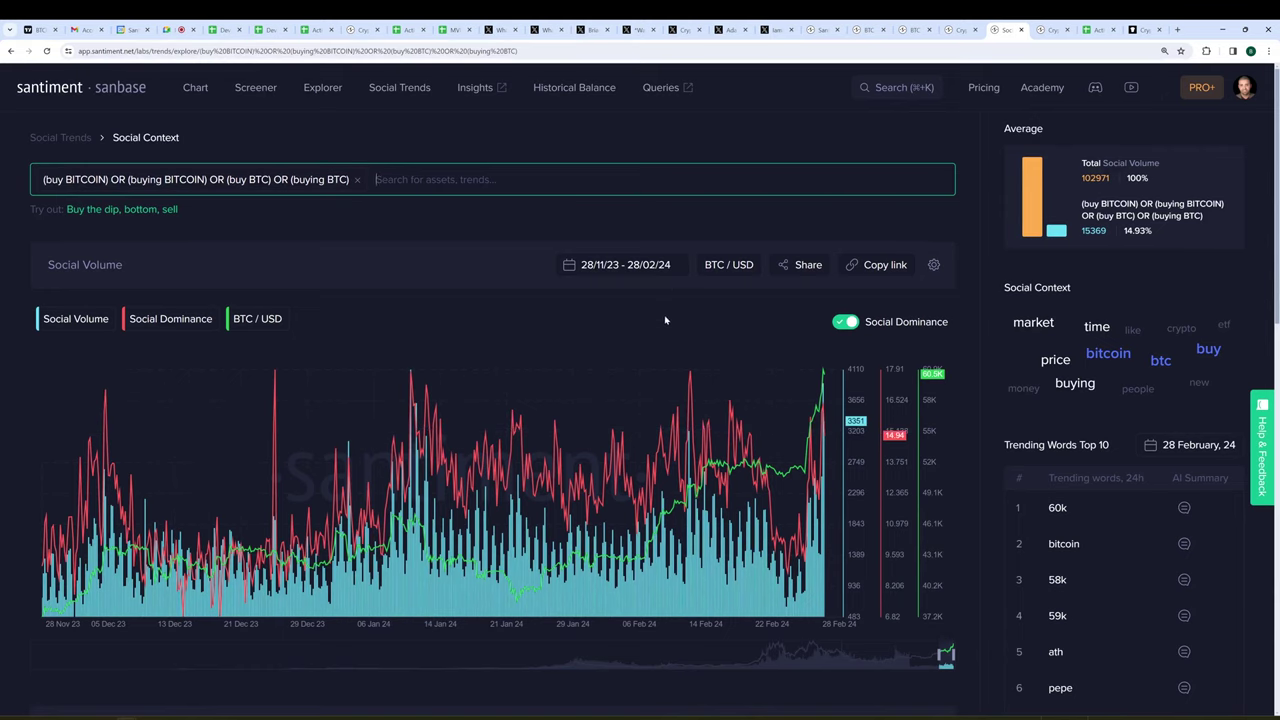
# - Set the chart's date range to the last 6 months and examine the detailed Telegram, Reddit and Twitter social volume charts
pyautogui.click(640, 266)
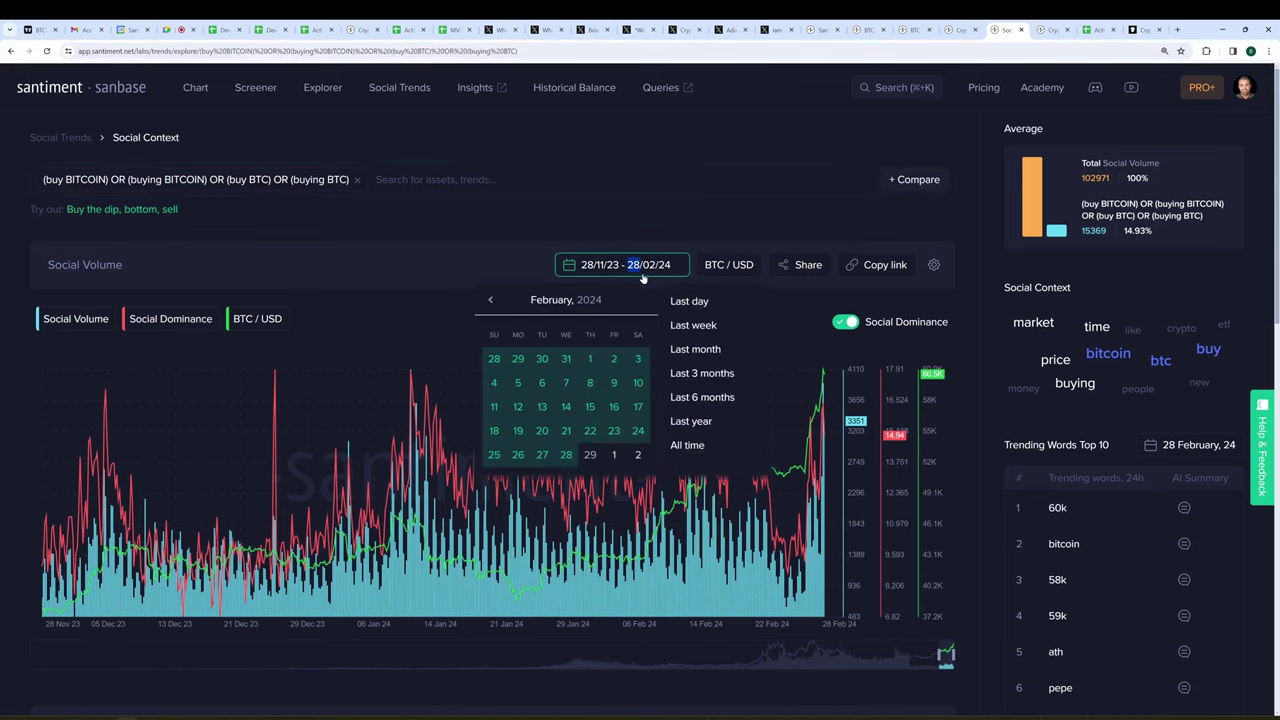
pyautogui.click(702, 397)
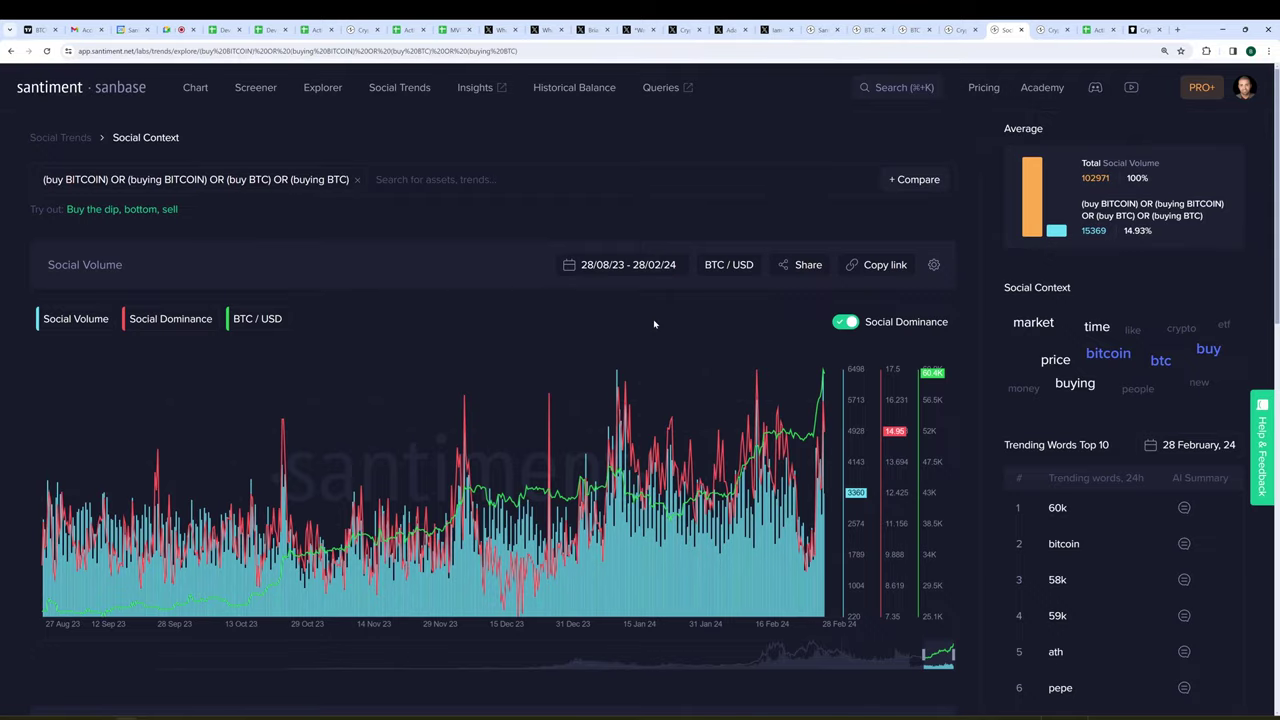
pyautogui.scroll(-1, 660, 305)
pyautogui.scroll(-4, 667, 298)
pyautogui.scroll(-2, 932, 354)
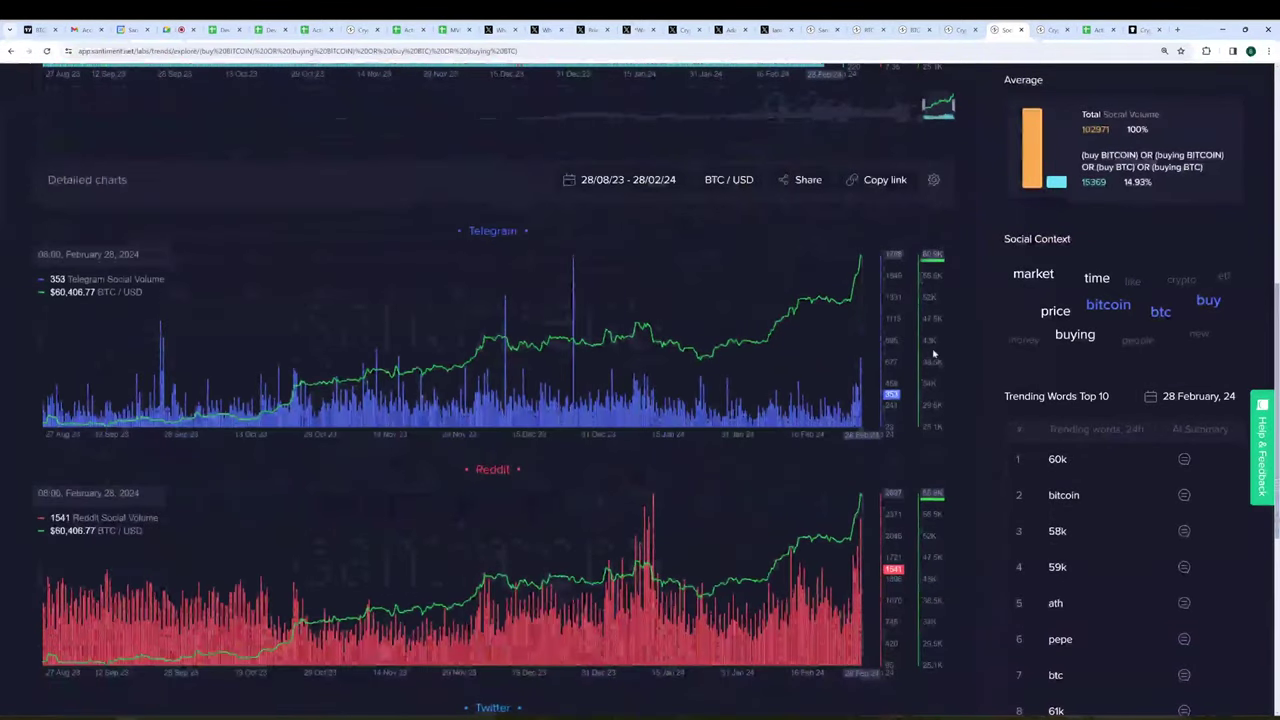
pyautogui.scroll(-1, 979, 363)
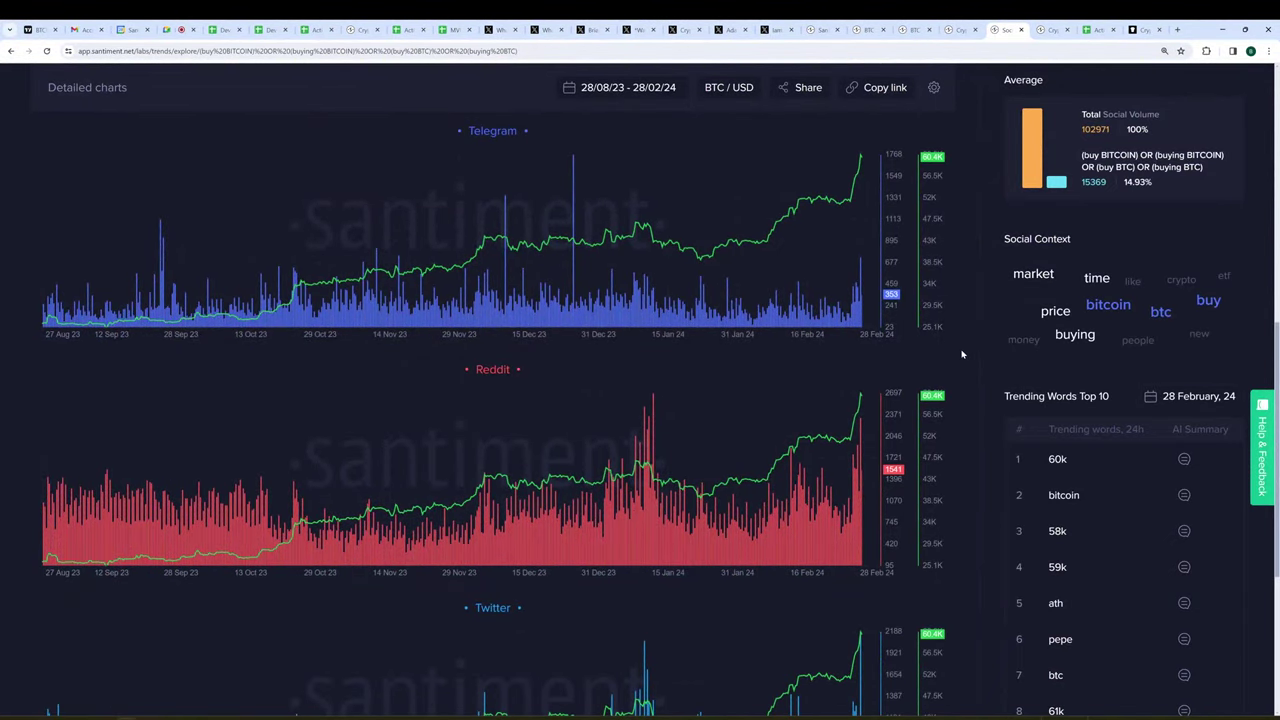
pyautogui.scroll(-1, 962, 354)
pyautogui.scroll(-1, 962, 354)
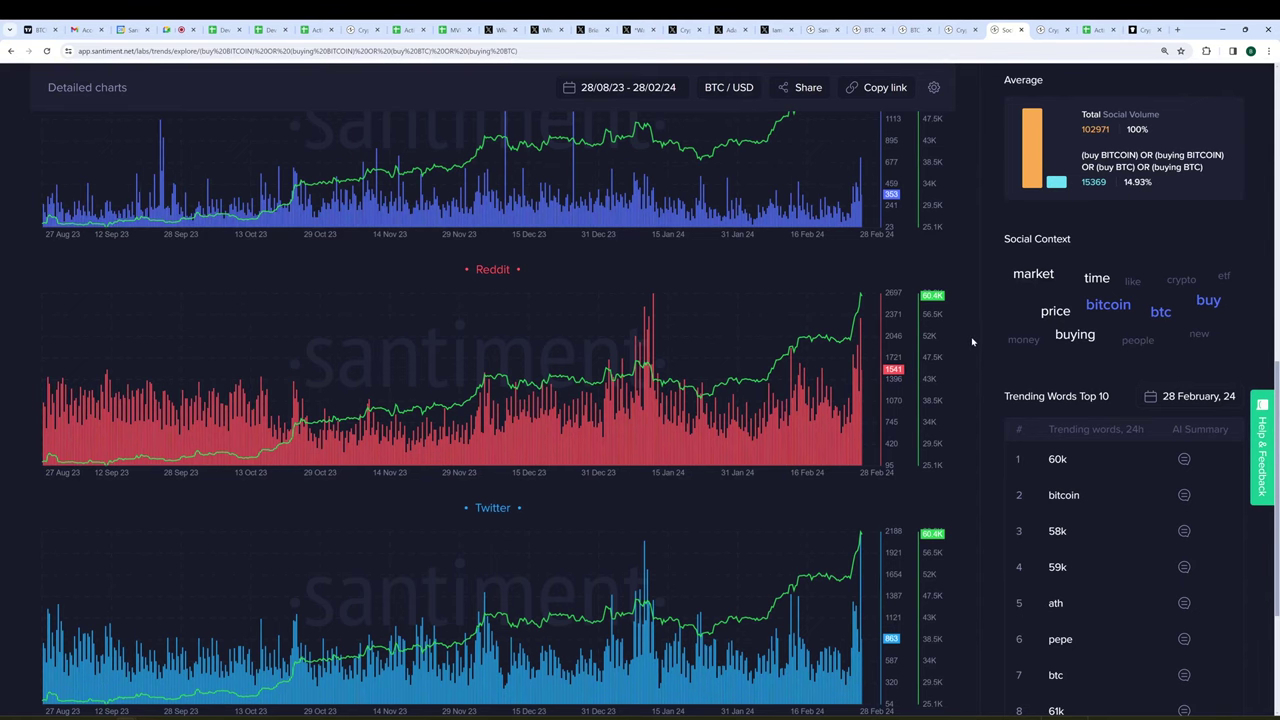
# - Examine the remaining detailed social volume charts, including Twitter and 4chan, and return to the main Social Volume chart
pyautogui.scroll(-1, 972, 342)
pyautogui.scroll(1, 965, 361)
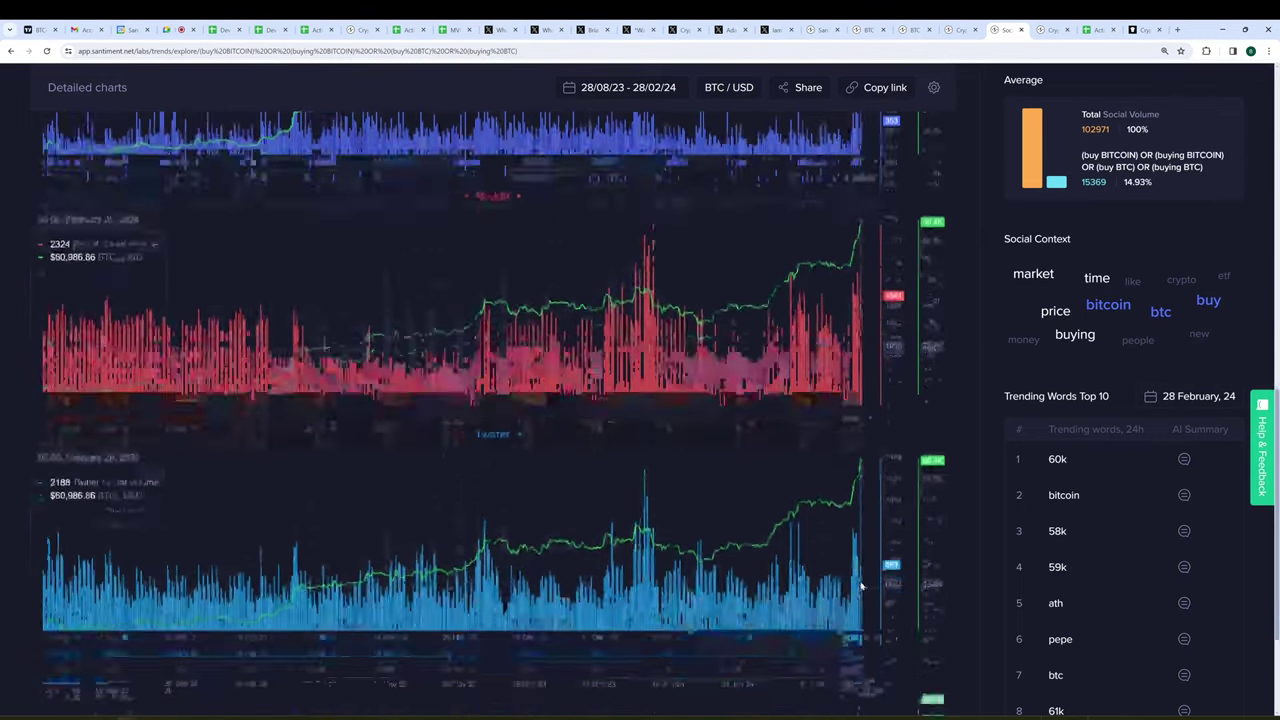
pyautogui.scroll(-5, 864, 600)
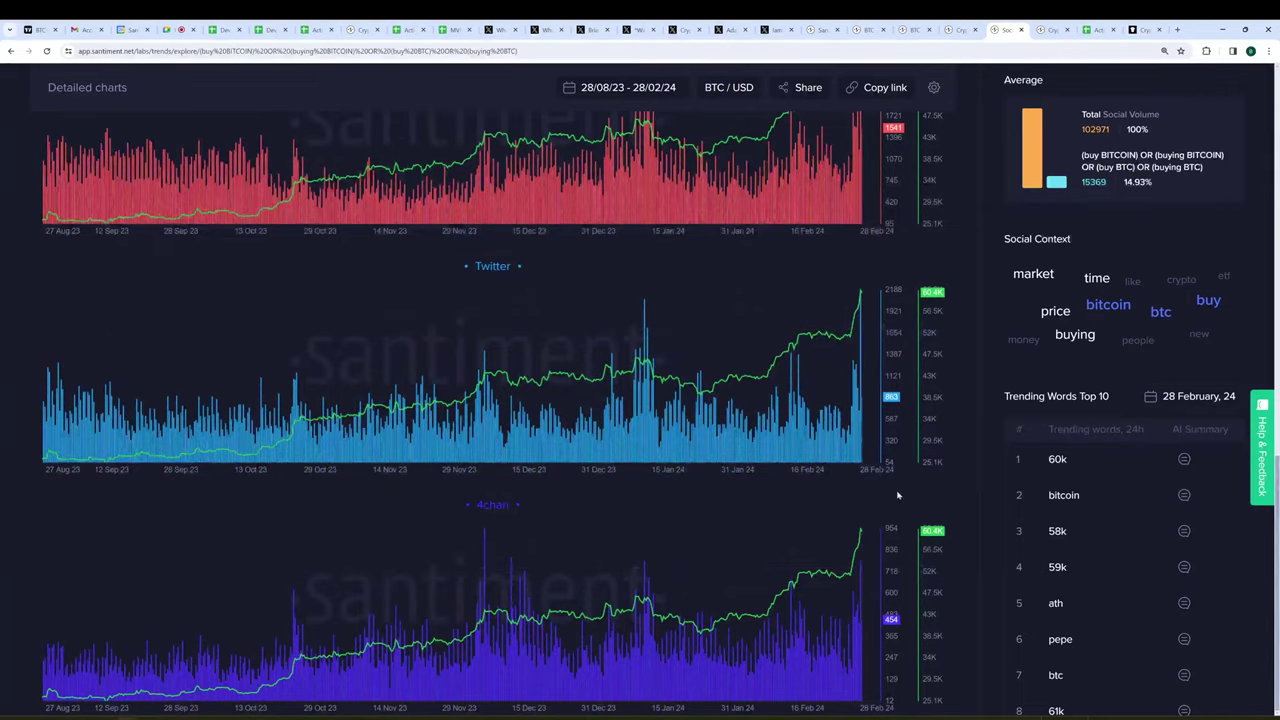
pyautogui.scroll(9, 850, 500)
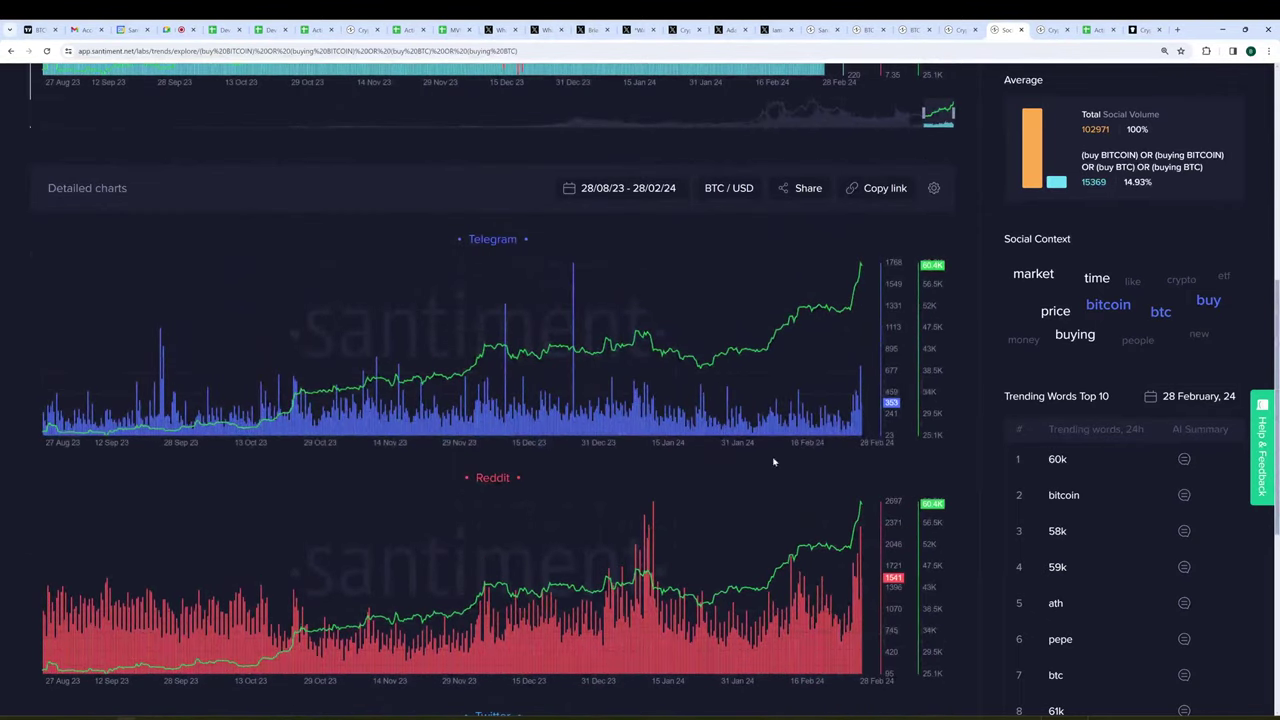
pyautogui.scroll(2, 936, 528)
pyautogui.scroll(5, 936, 528)
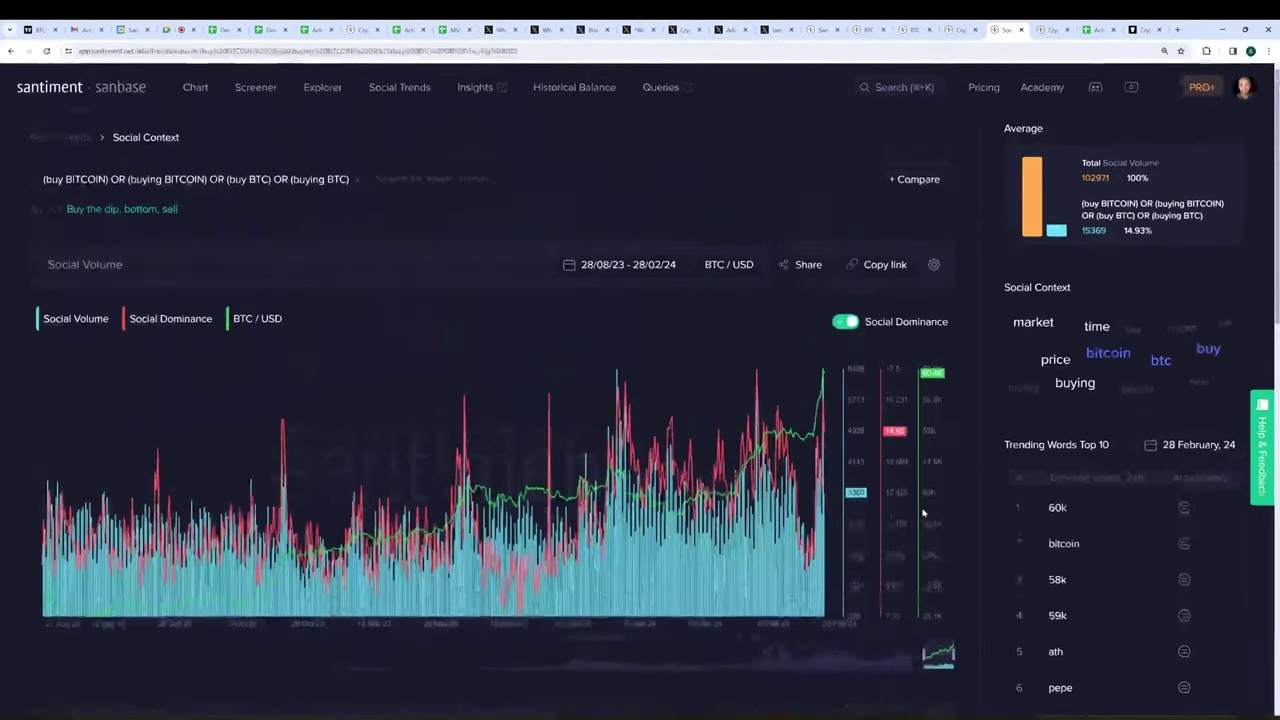
# - Review the ten trending words in Hourly Trends for 28 February 2024 and open the social volume chart for "halving"
pyautogui.click(948, 31)
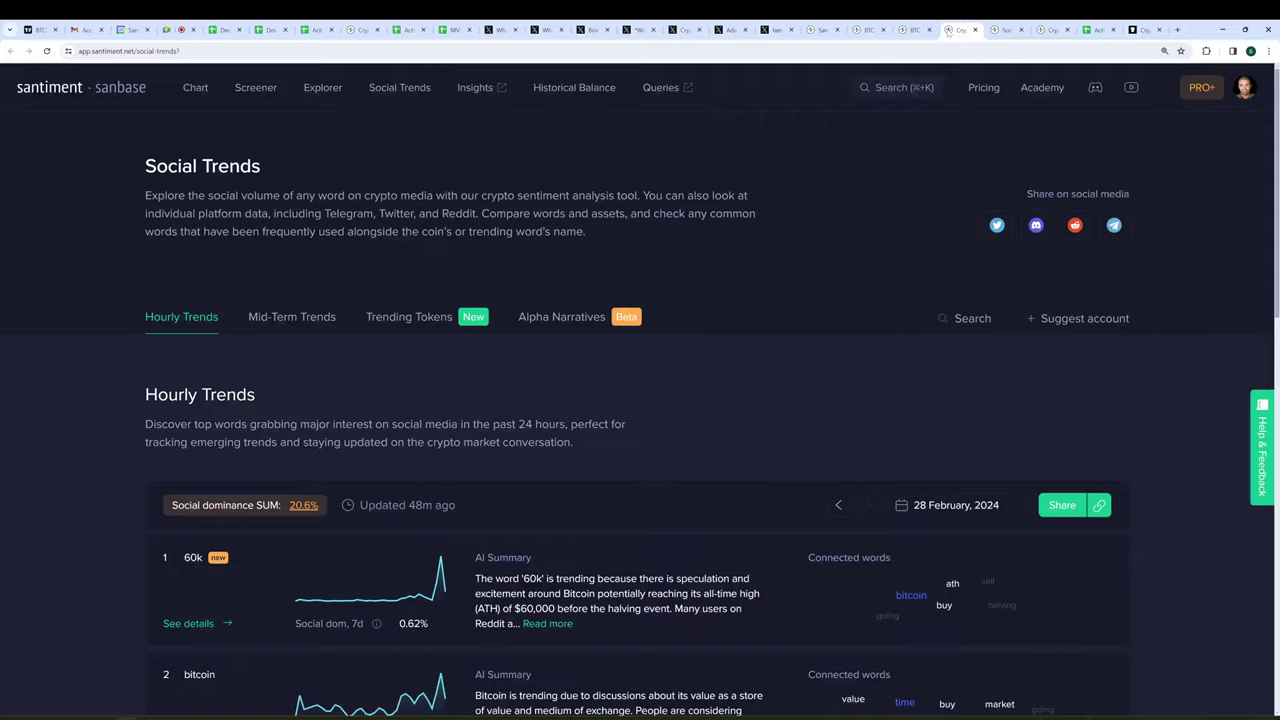
pyautogui.scroll(-1, 892, 222)
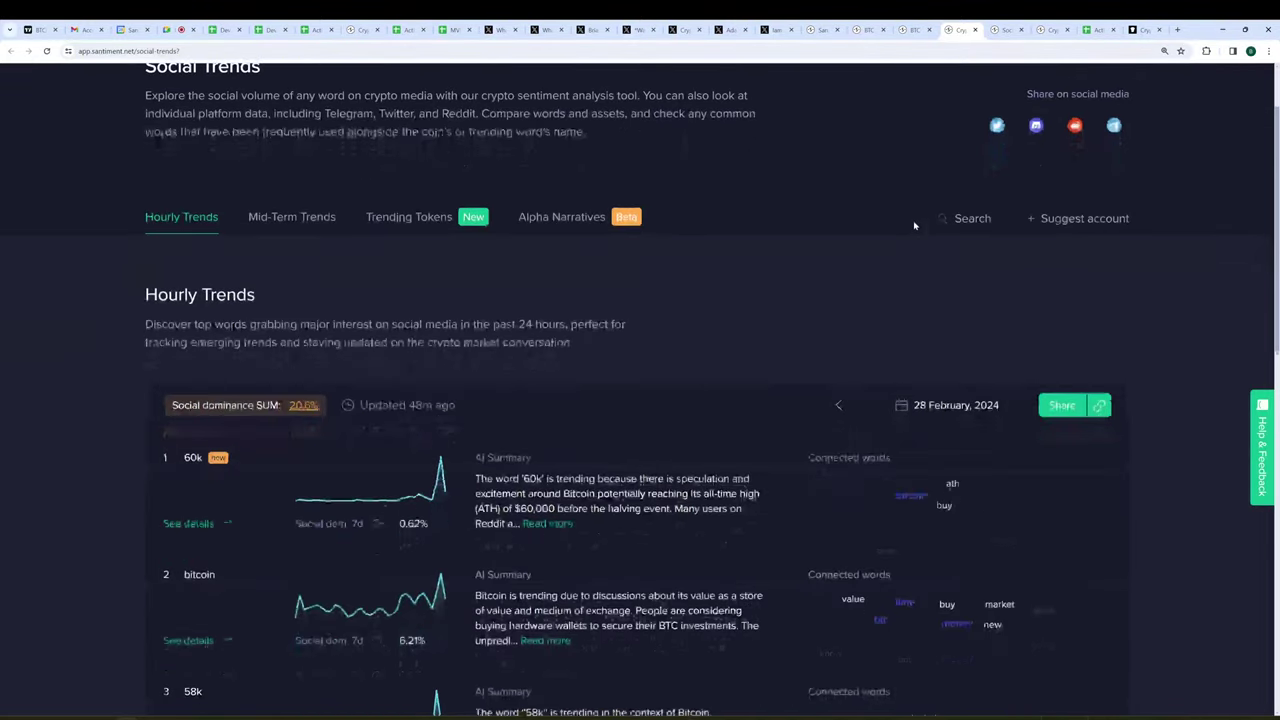
pyautogui.scroll(-1, 960, 228)
pyautogui.scroll(-2, 1137, 289)
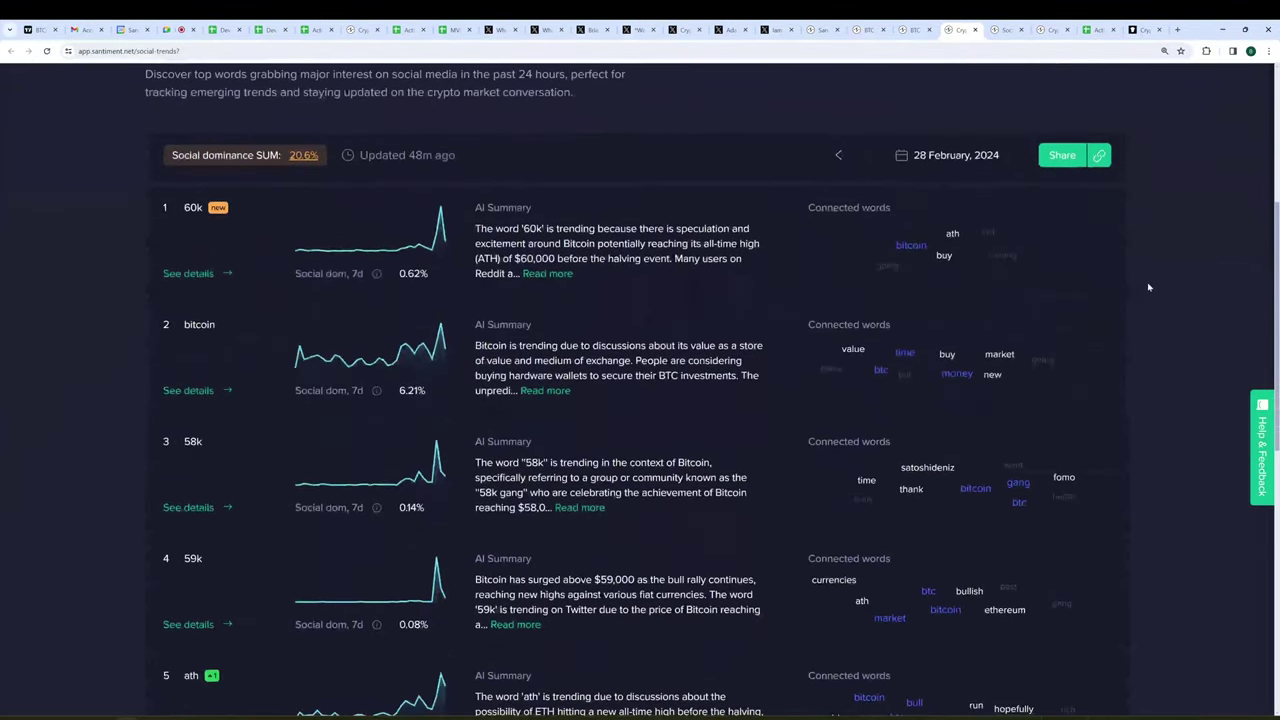
pyautogui.scroll(1, 1149, 287)
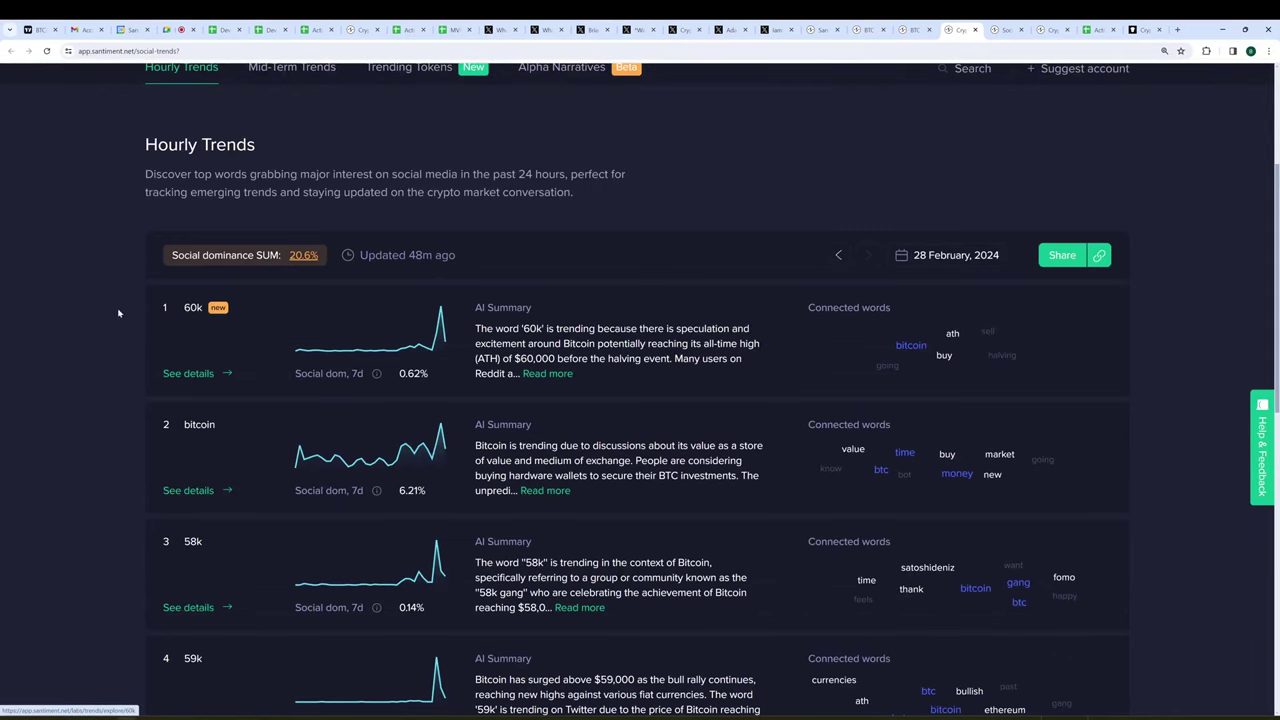
pyautogui.scroll(-2, 117, 313)
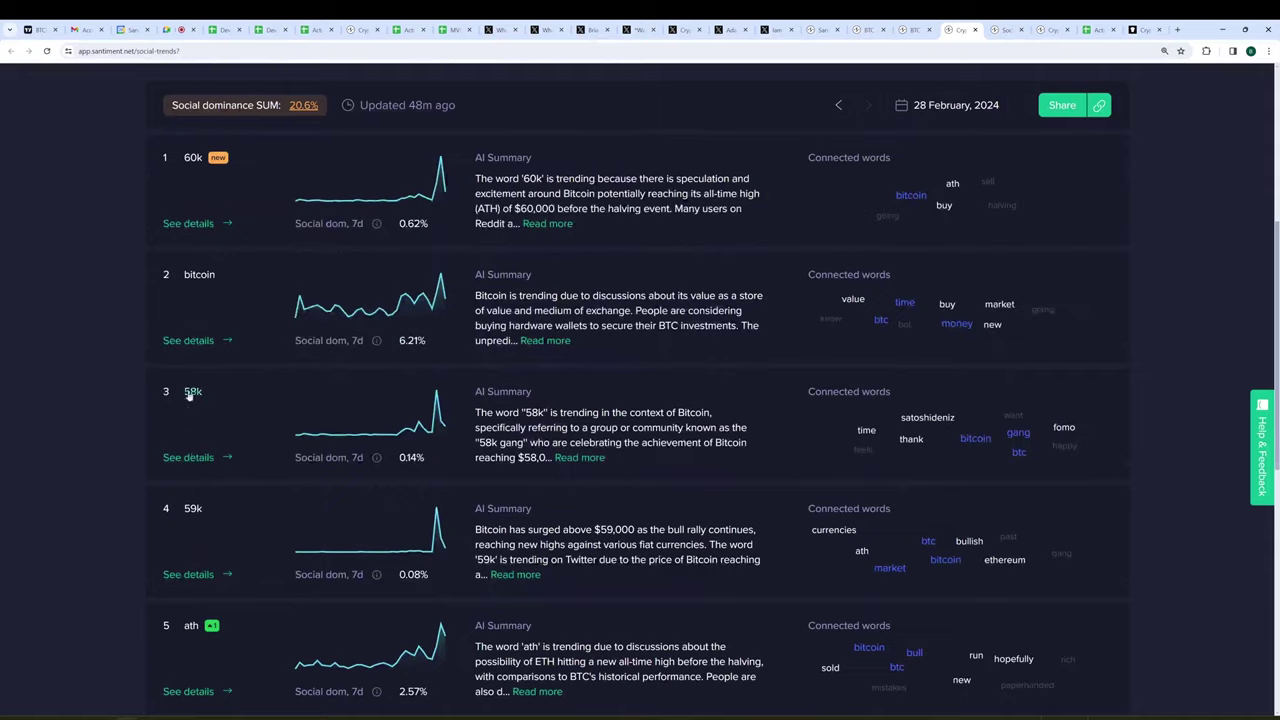
pyautogui.scroll(-1, 193, 505)
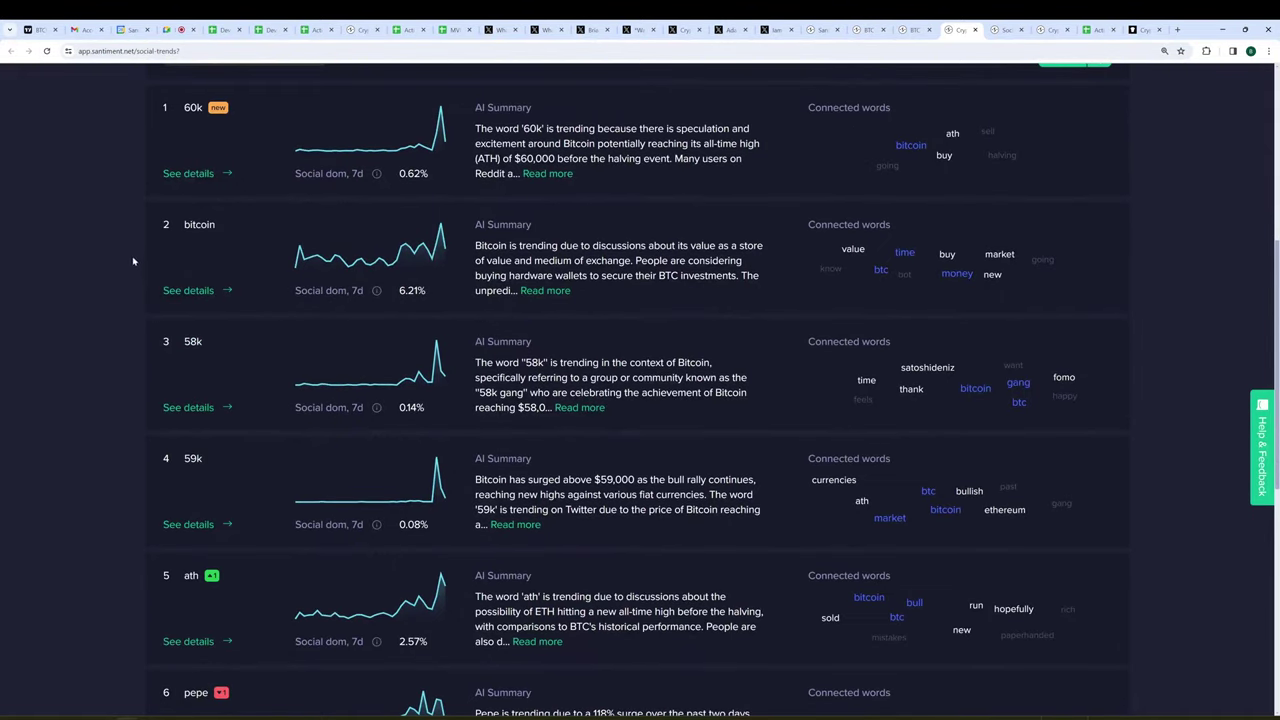
pyautogui.scroll(-4, 133, 262)
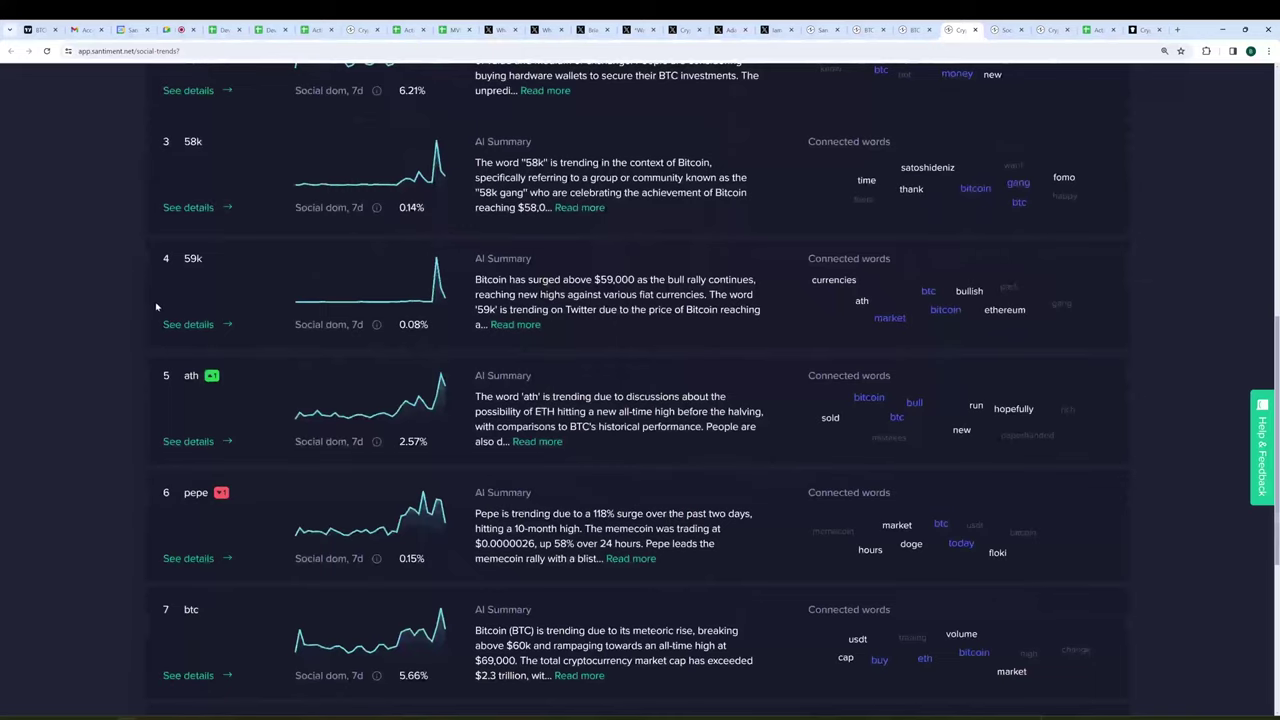
pyautogui.scroll(-4, 156, 307)
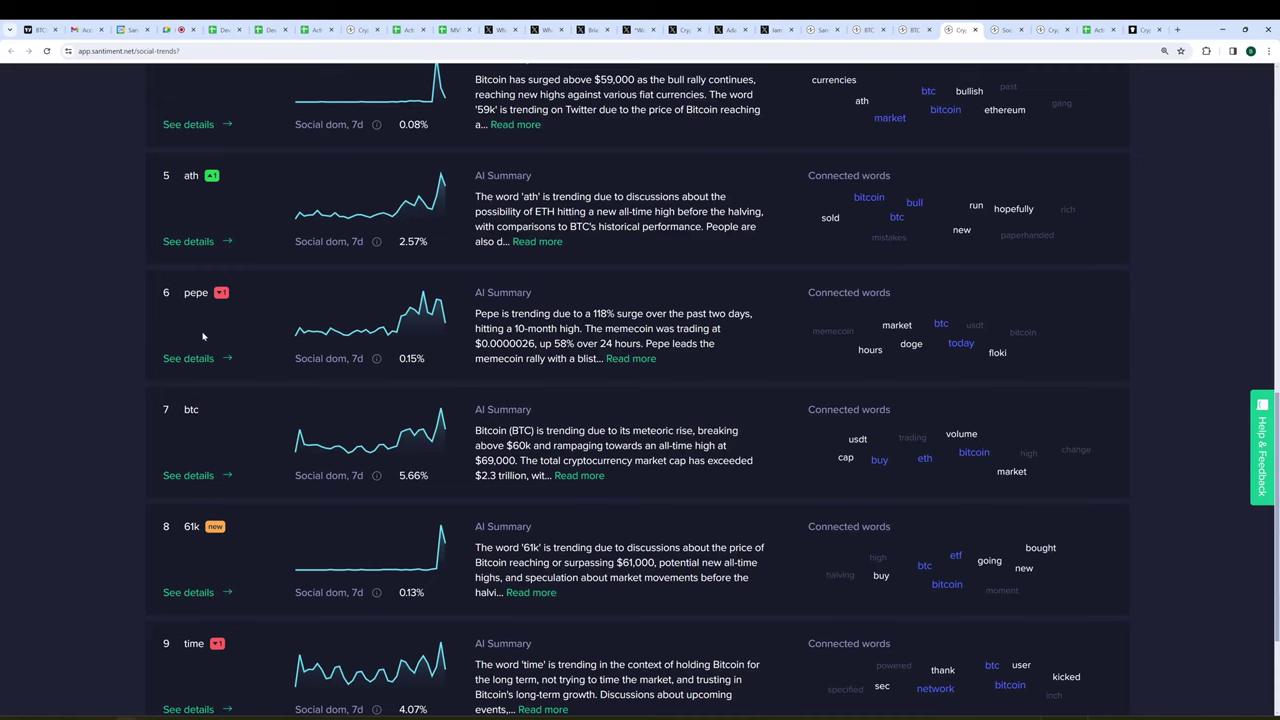
pyautogui.scroll(-3, 139, 414)
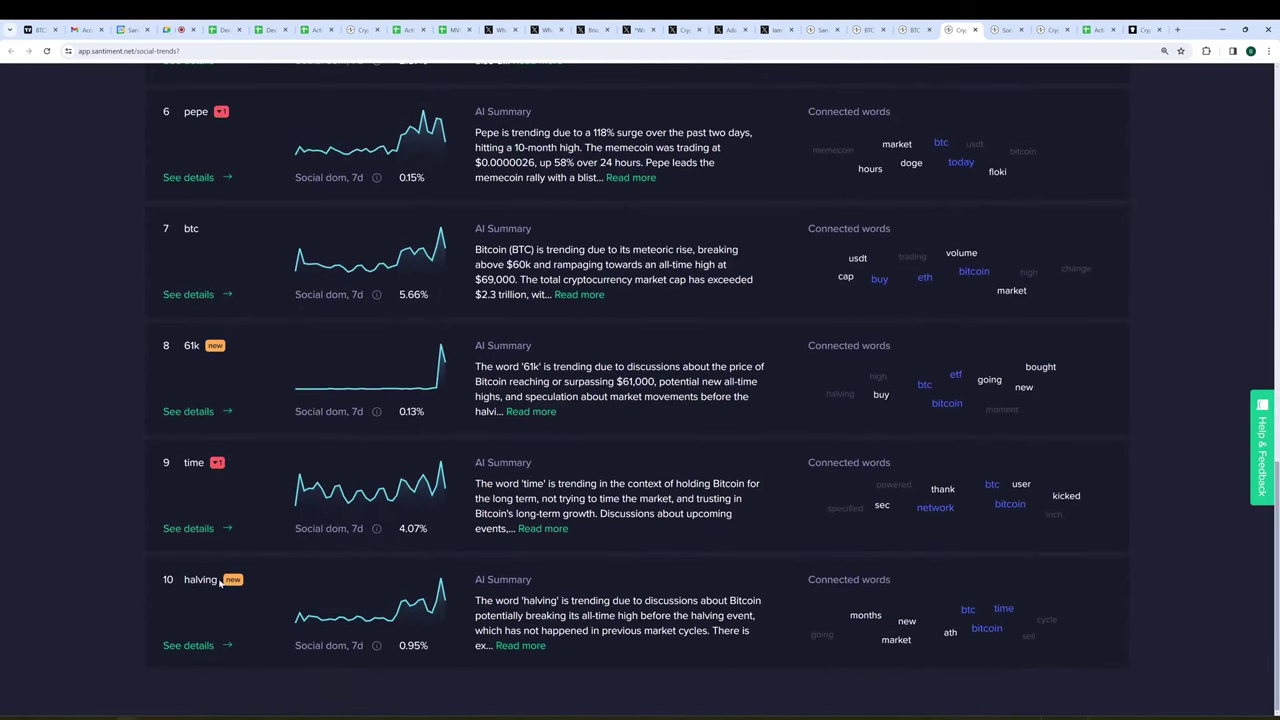
pyautogui.click(200, 580)
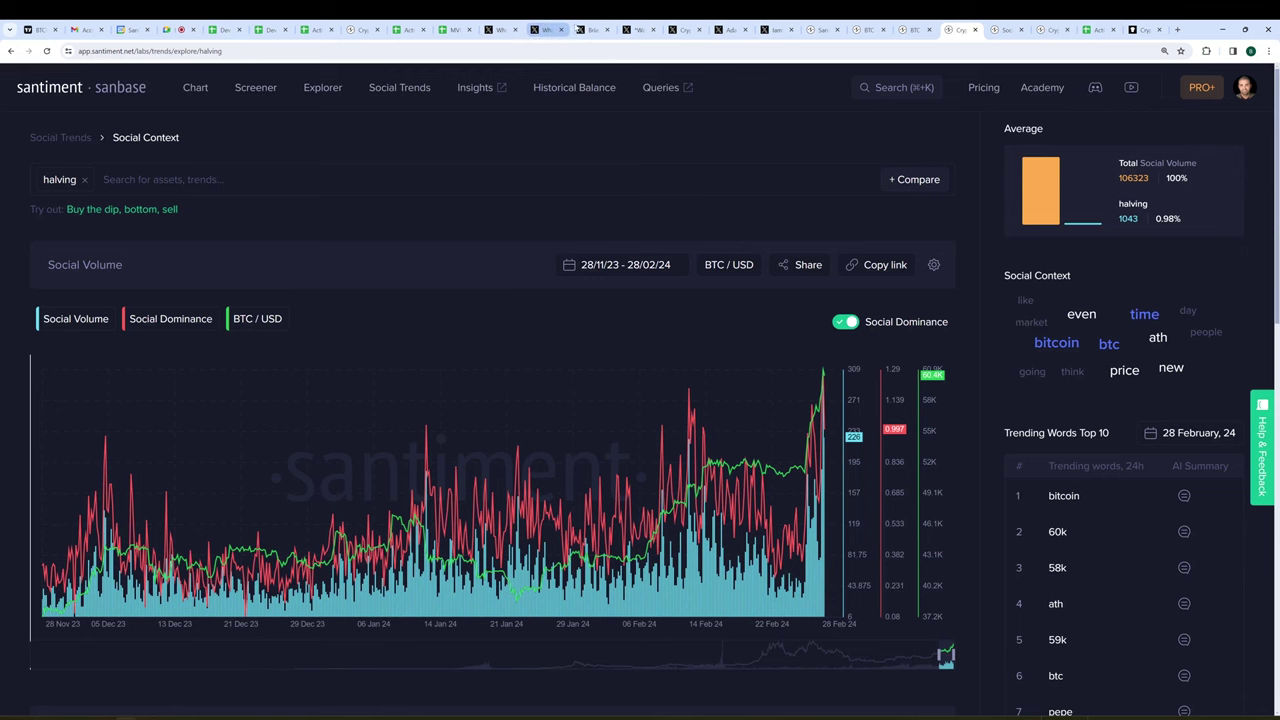
# - Read the open X posts about Coinbase's traffic surge and account balance issue
pyautogui.click(595, 29)
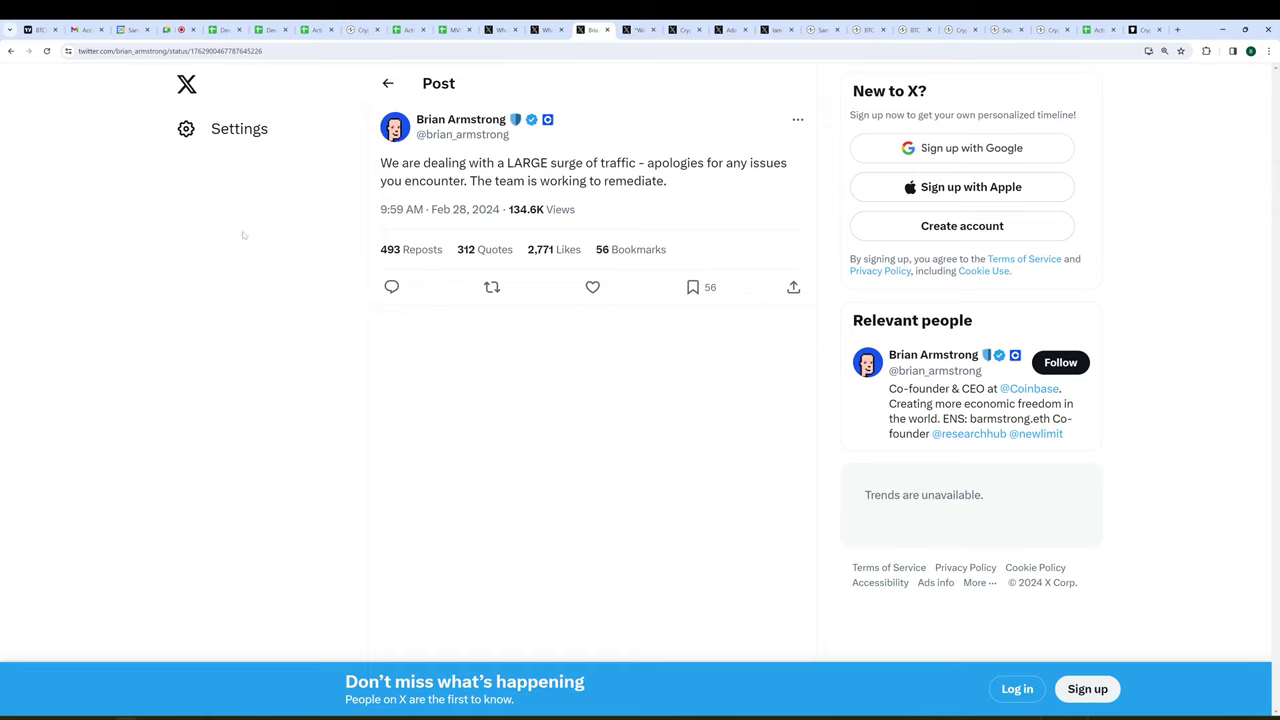
pyautogui.click(630, 30)
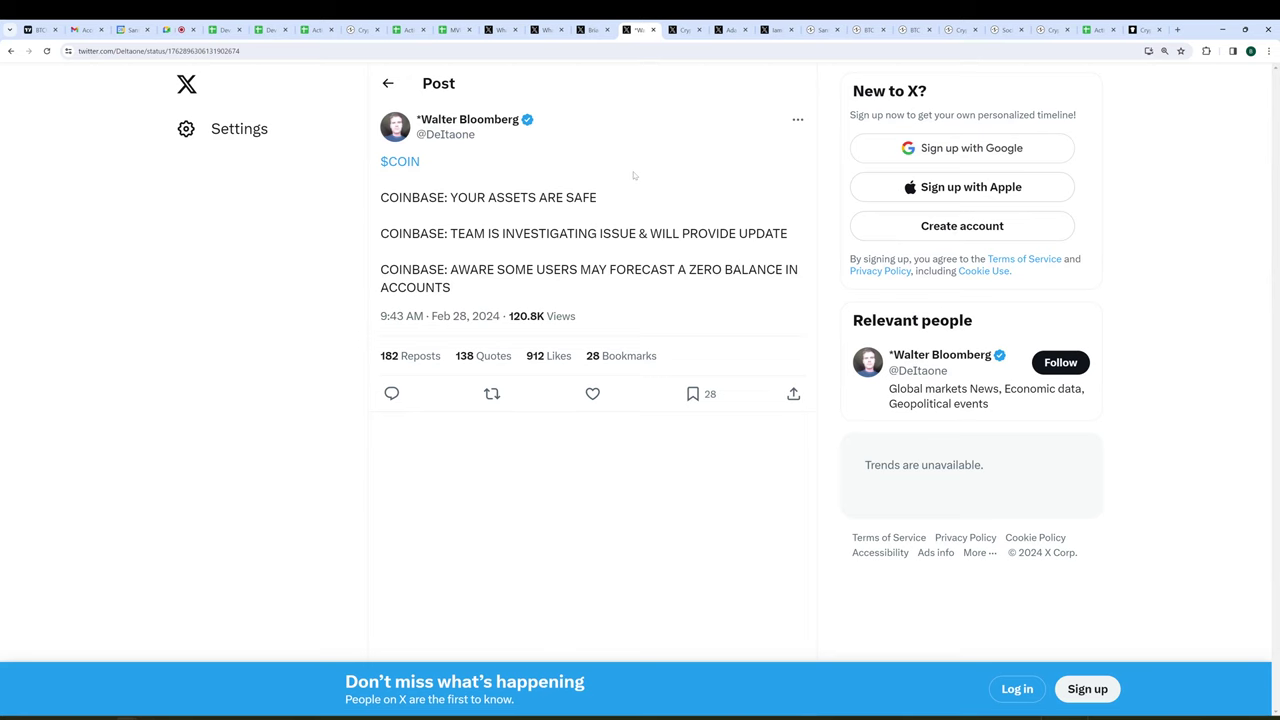
pyautogui.click(677, 30)
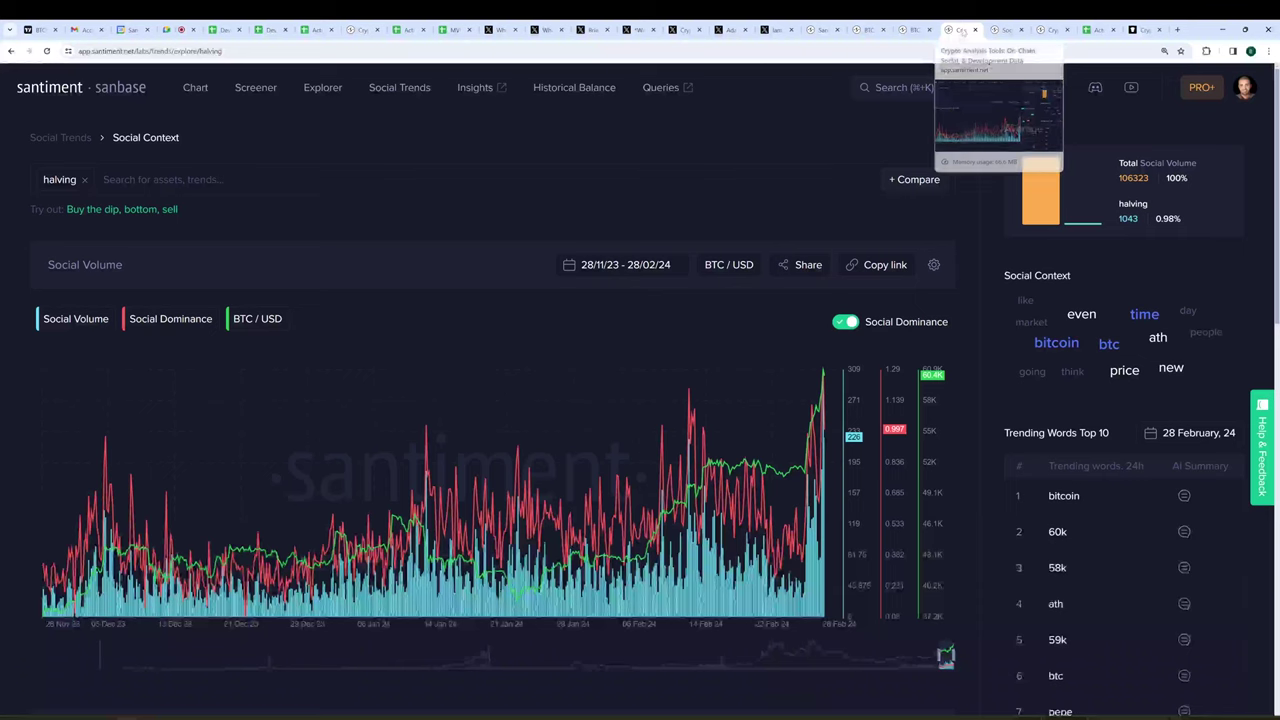
# - Replace the "halving" search with "COINBASE", check its social volume chart, and open the X post listing exchange and data outages
pyautogui.click(958, 30)
pyautogui.click(85, 180)
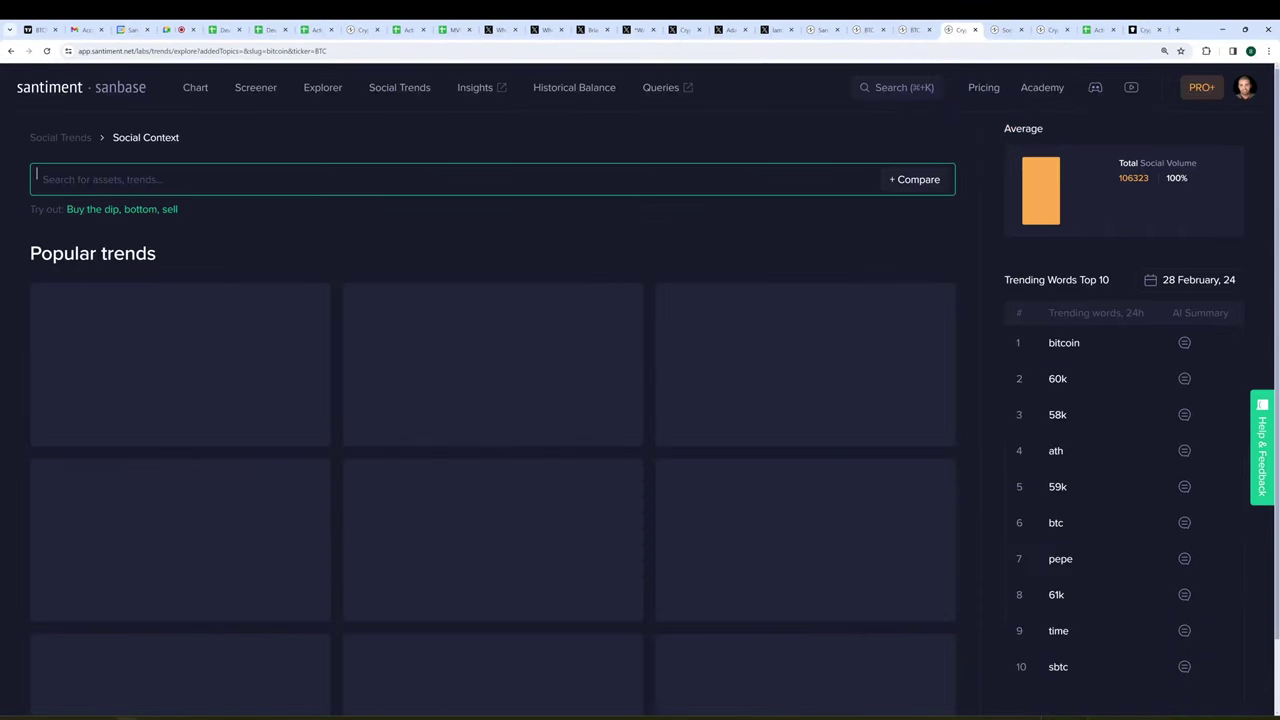
pyautogui.write('COINBASE')
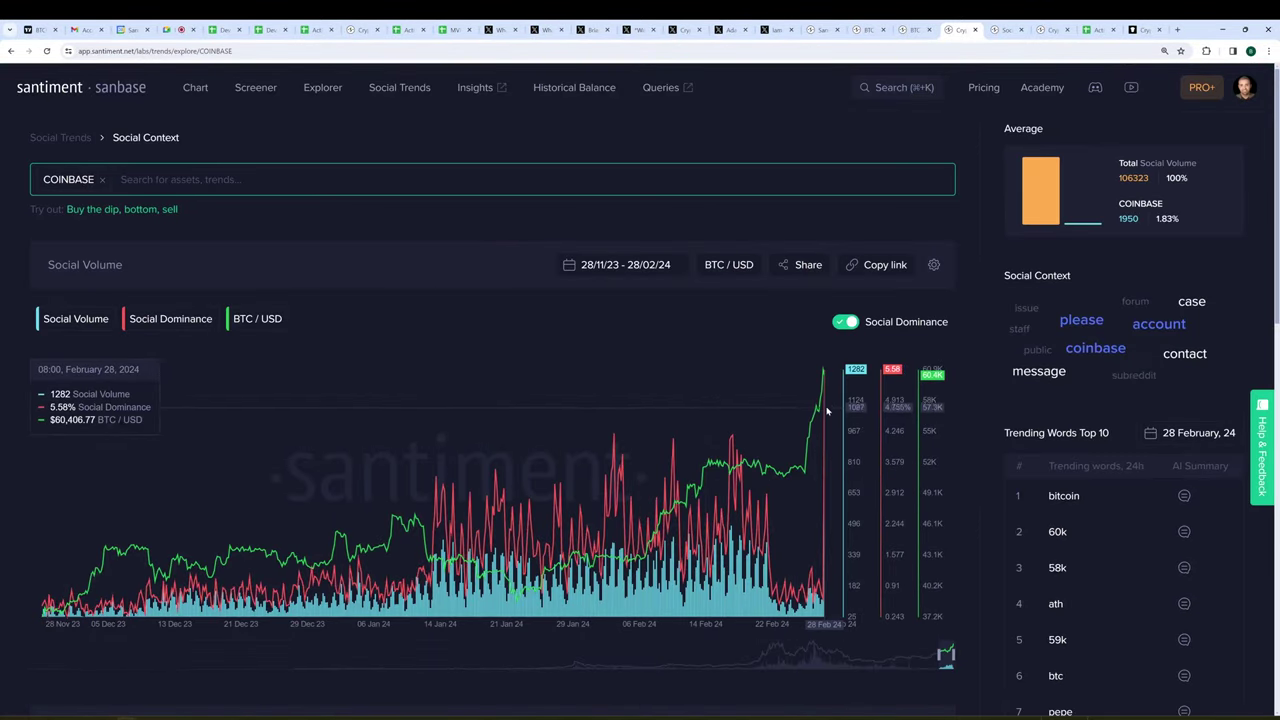
pyautogui.click(669, 330)
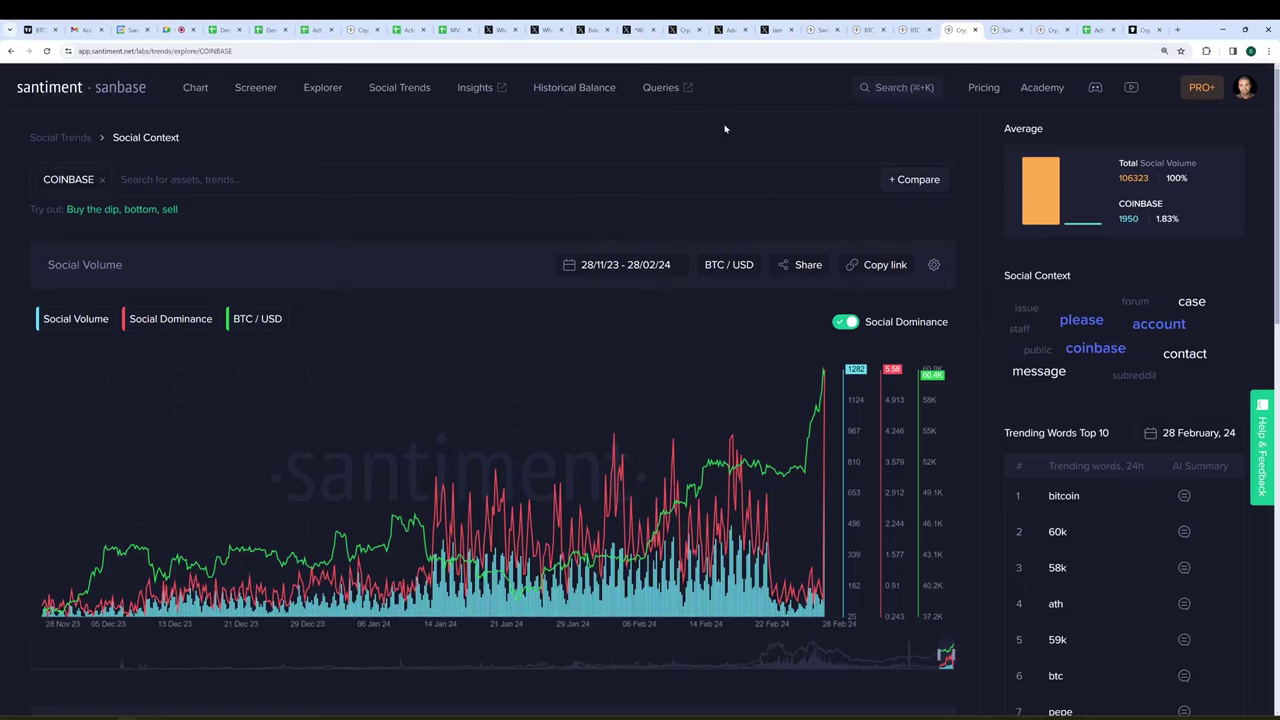
pyautogui.click(768, 30)
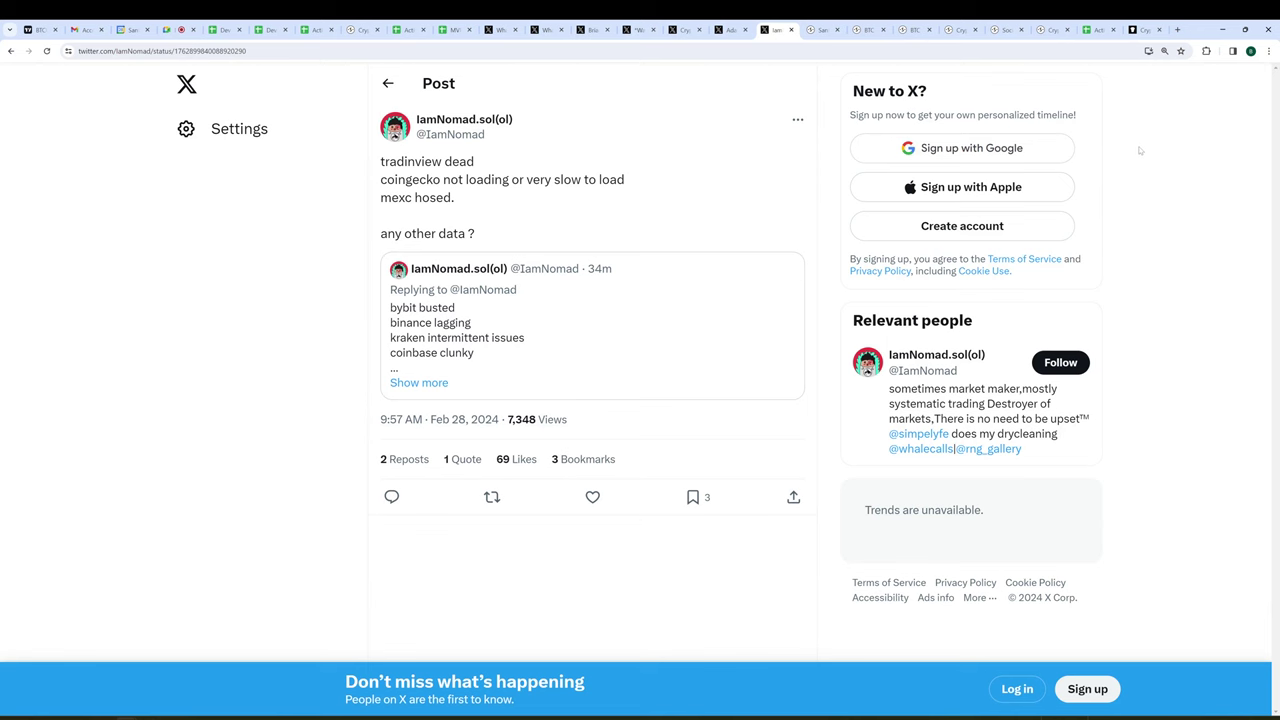
# - Replace the Bitcoin-buying search with "alt OR alts OR altcoin OR altcoins" and set the date range to 28/02/23 - 28/02/24
pyautogui.click(1000, 29)
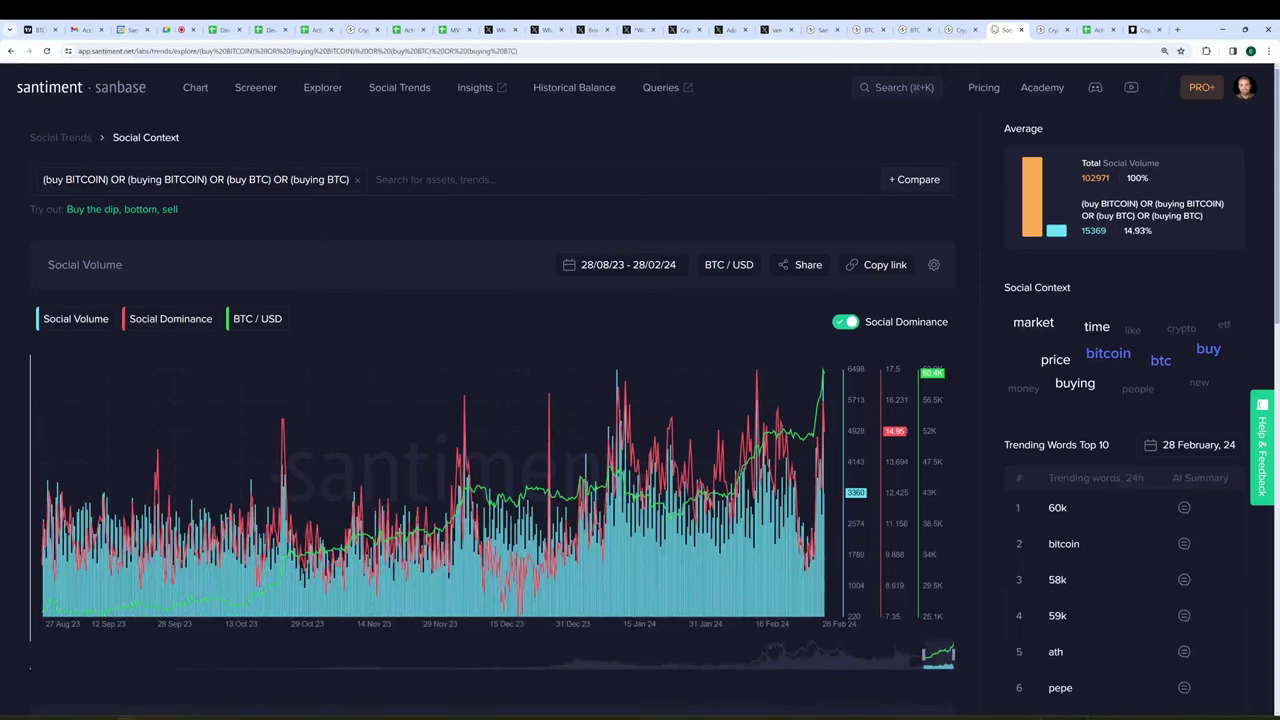
pyautogui.click(357, 179)
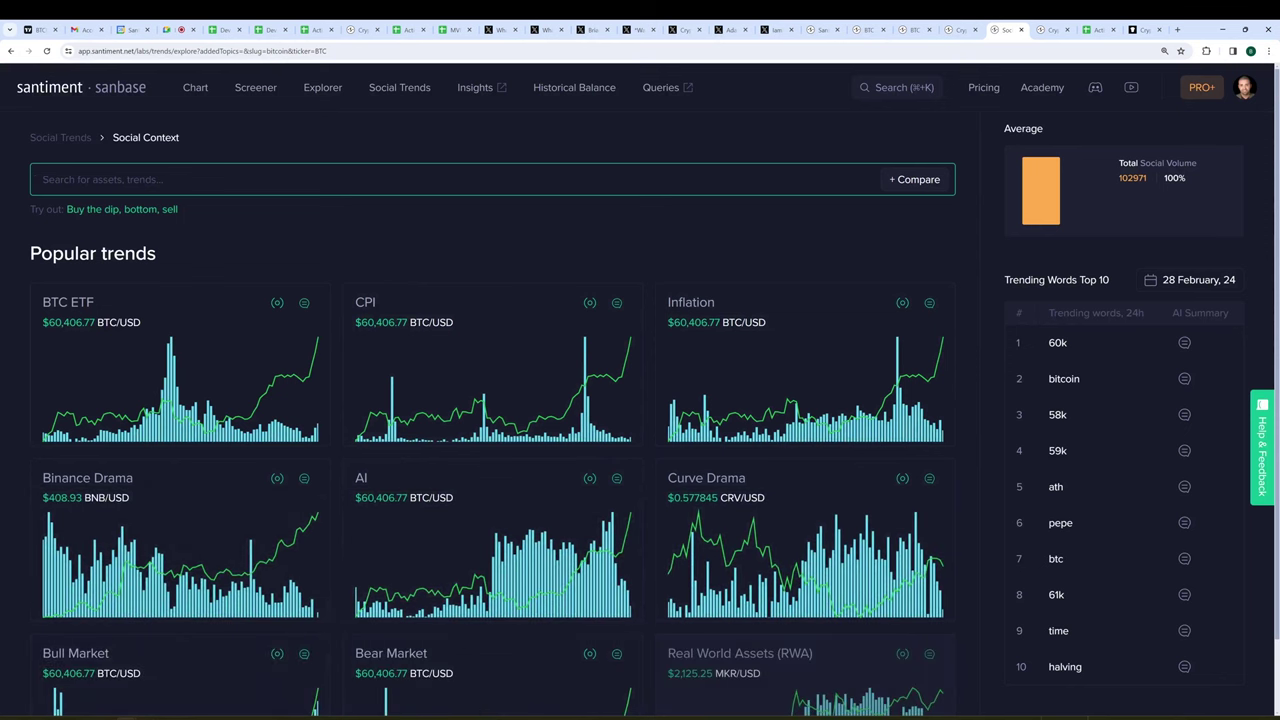
pyautogui.write('alt OR alt')
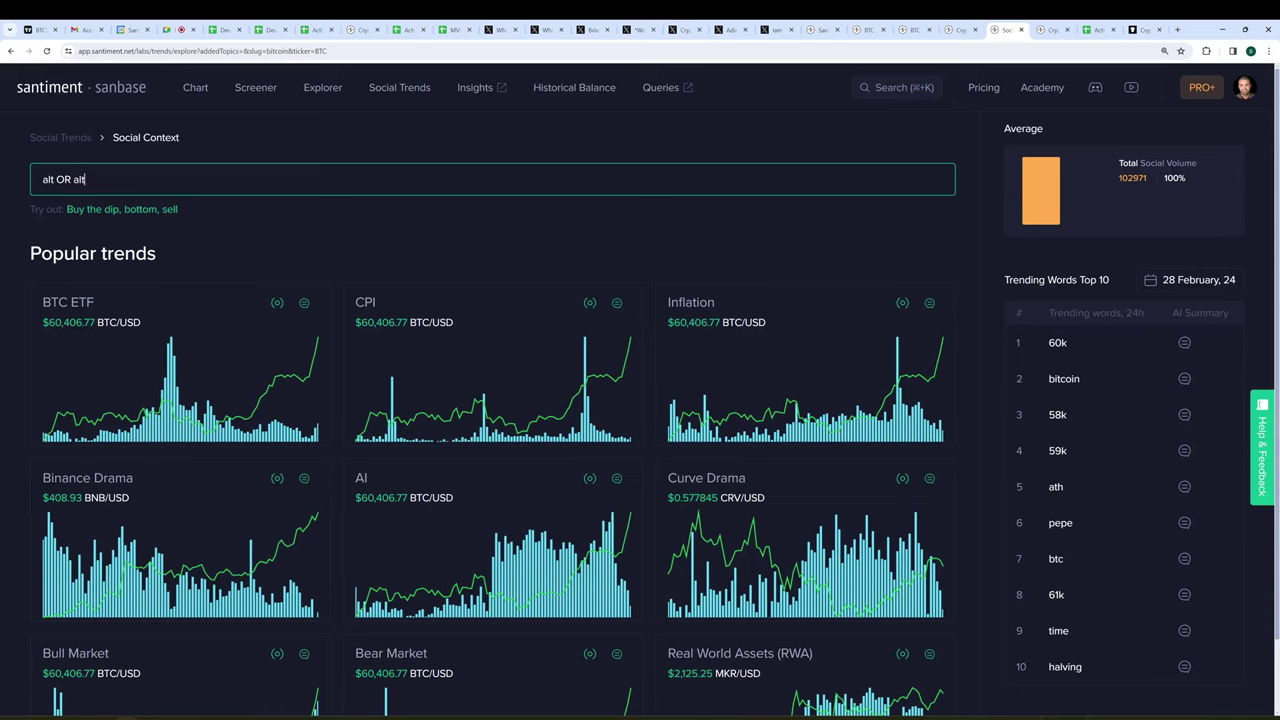
pyautogui.write('s OR altcoin OR altcoins')
pyautogui.press('Return')
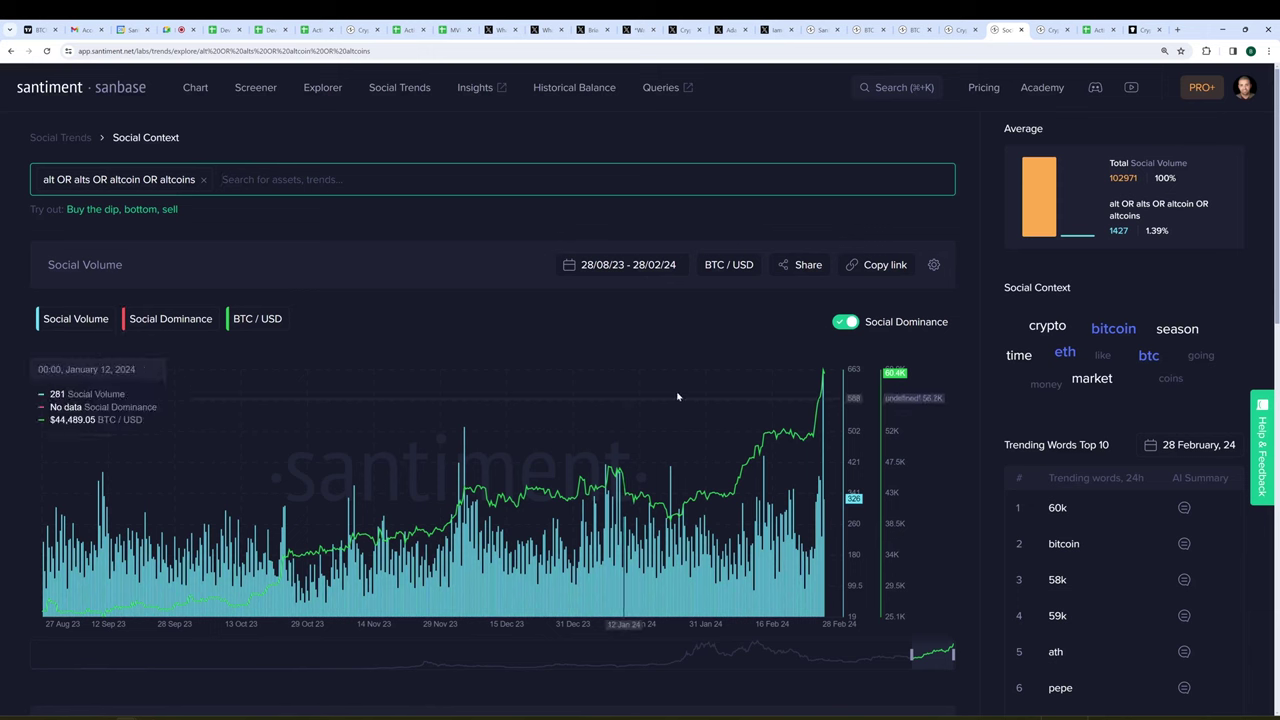
pyautogui.click(622, 264)
pyautogui.click(690, 421)
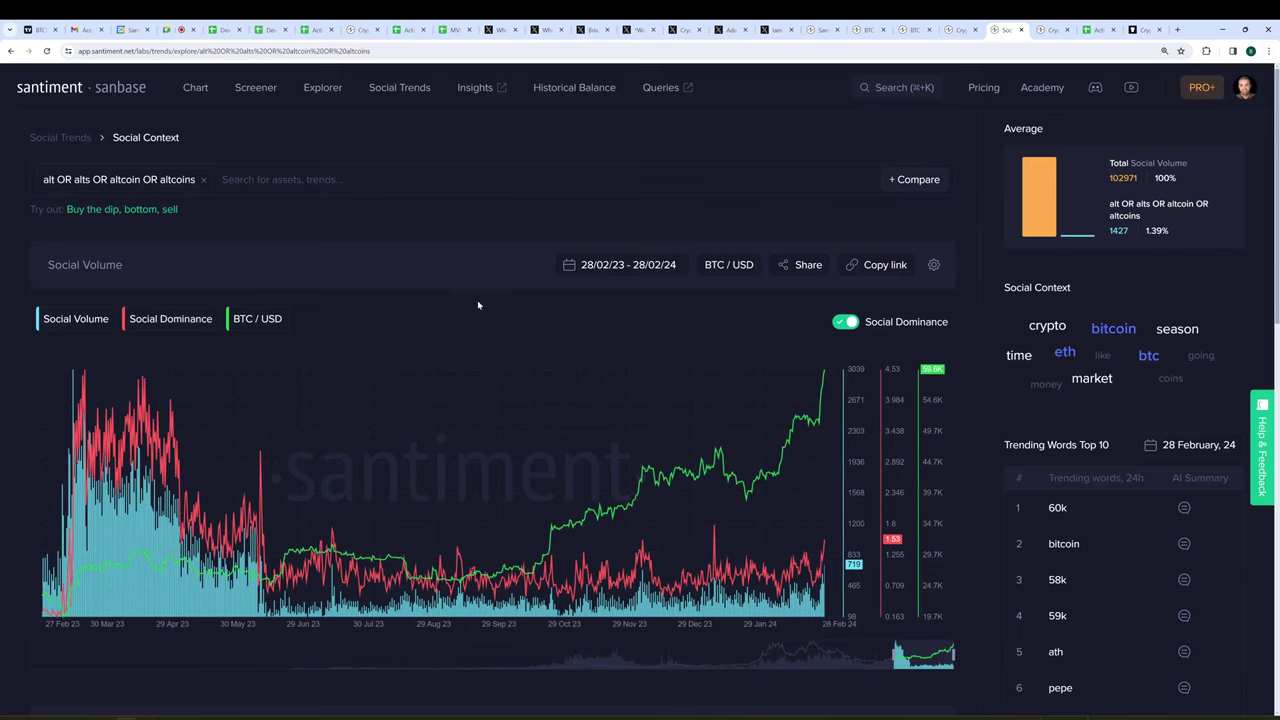
# - Open the Bitcoin "Keys" chart layout and view its first supply distribution chart in full screen
pyautogui.click(814, 30)
pyautogui.click(862, 30)
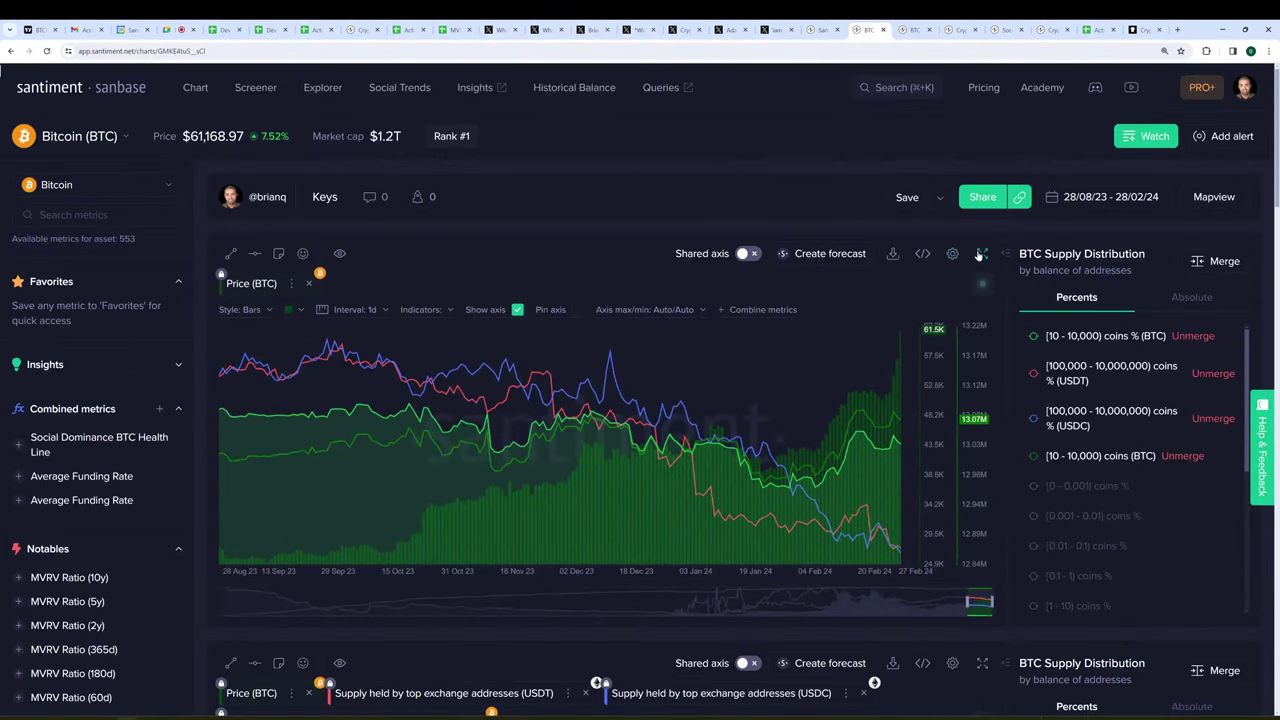
pyautogui.click(981, 254)
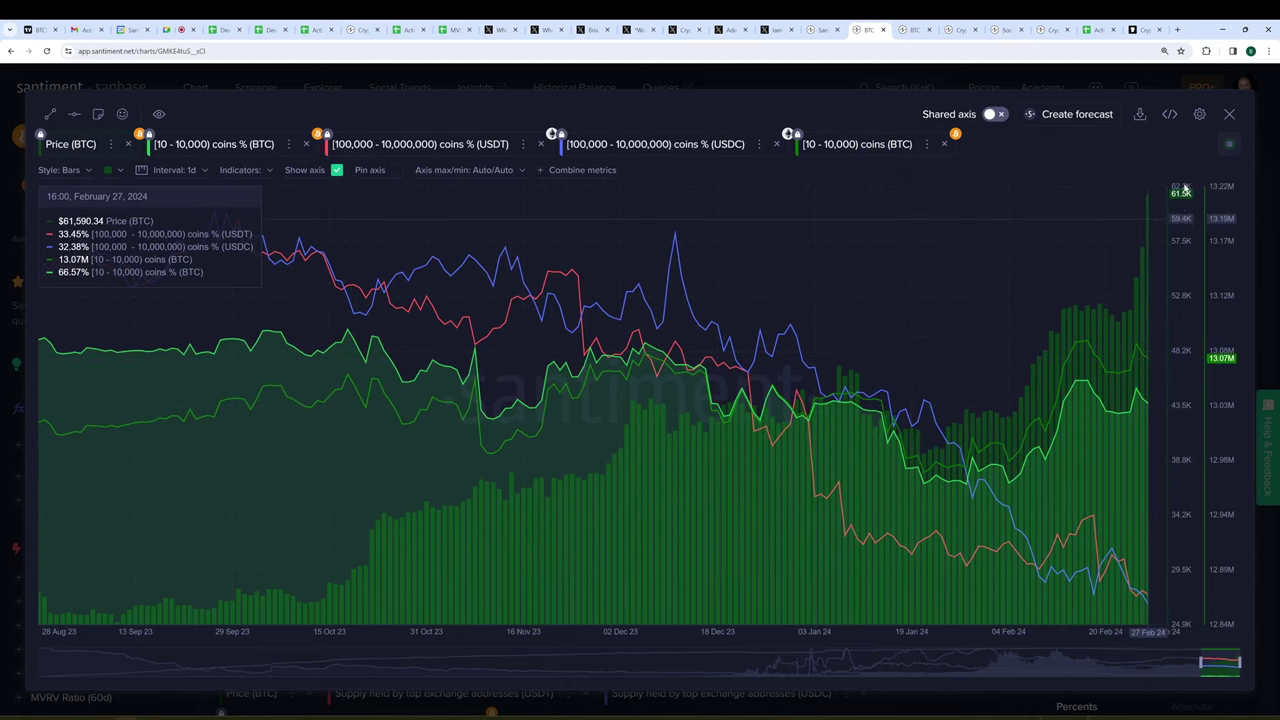
# - Draw rising trend lines from early February to 27 Feb 24, one along the 10 - 10,000 coin holdings and one along the BTC price bars
pyautogui.click(50, 113)
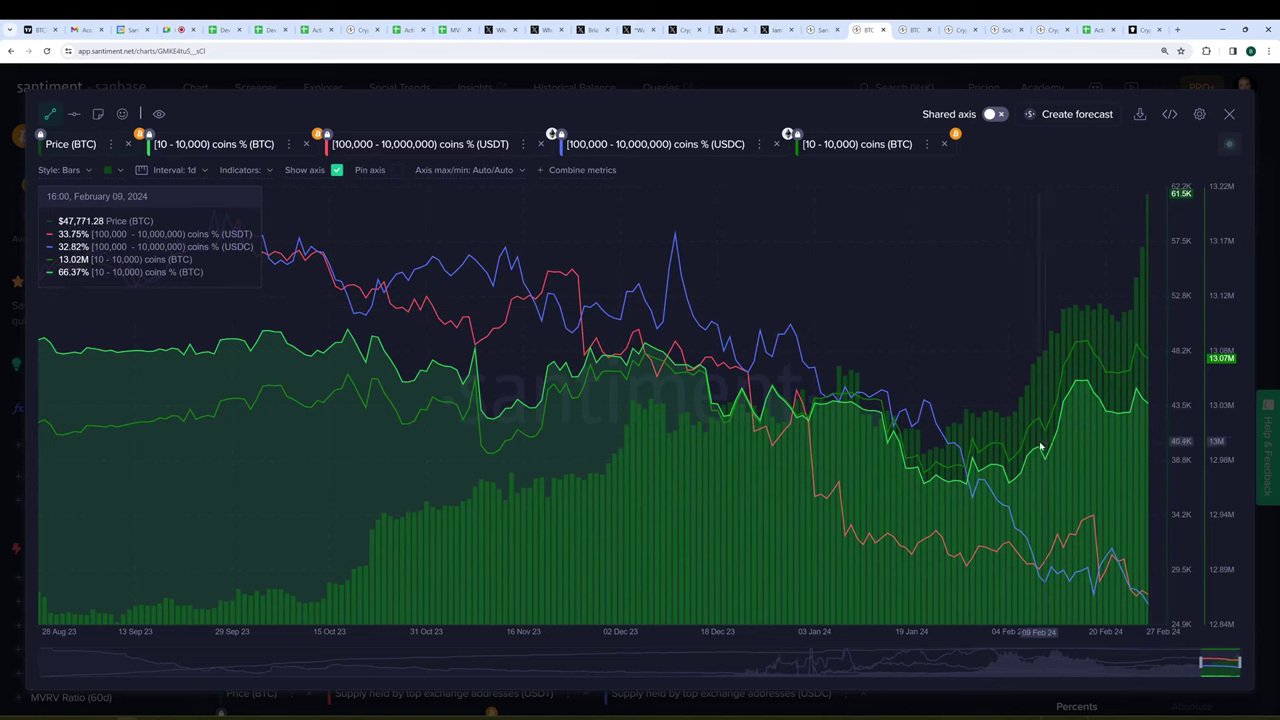
pyautogui.moveTo(1046, 432)
pyautogui.mouseDown()
pyautogui.moveTo(1131, 257)
pyautogui.moveTo(1148, 361)
pyautogui.mouseUp()
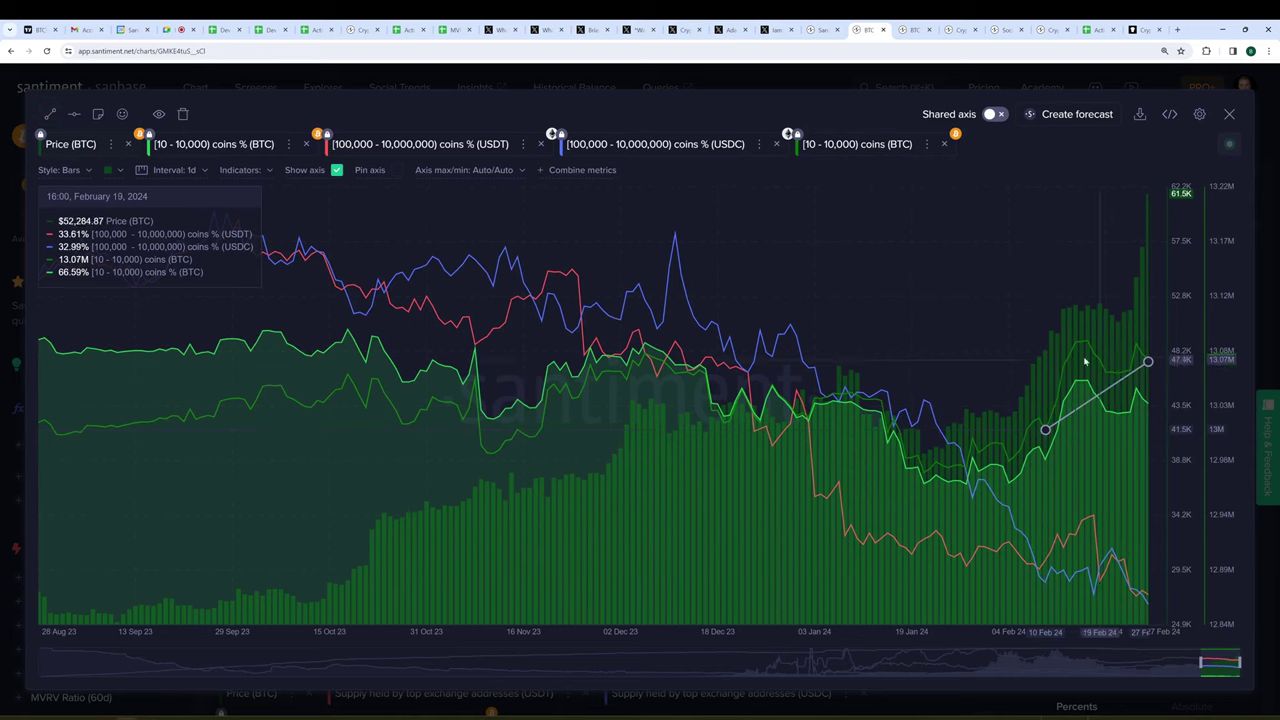
pyautogui.click(49, 113)
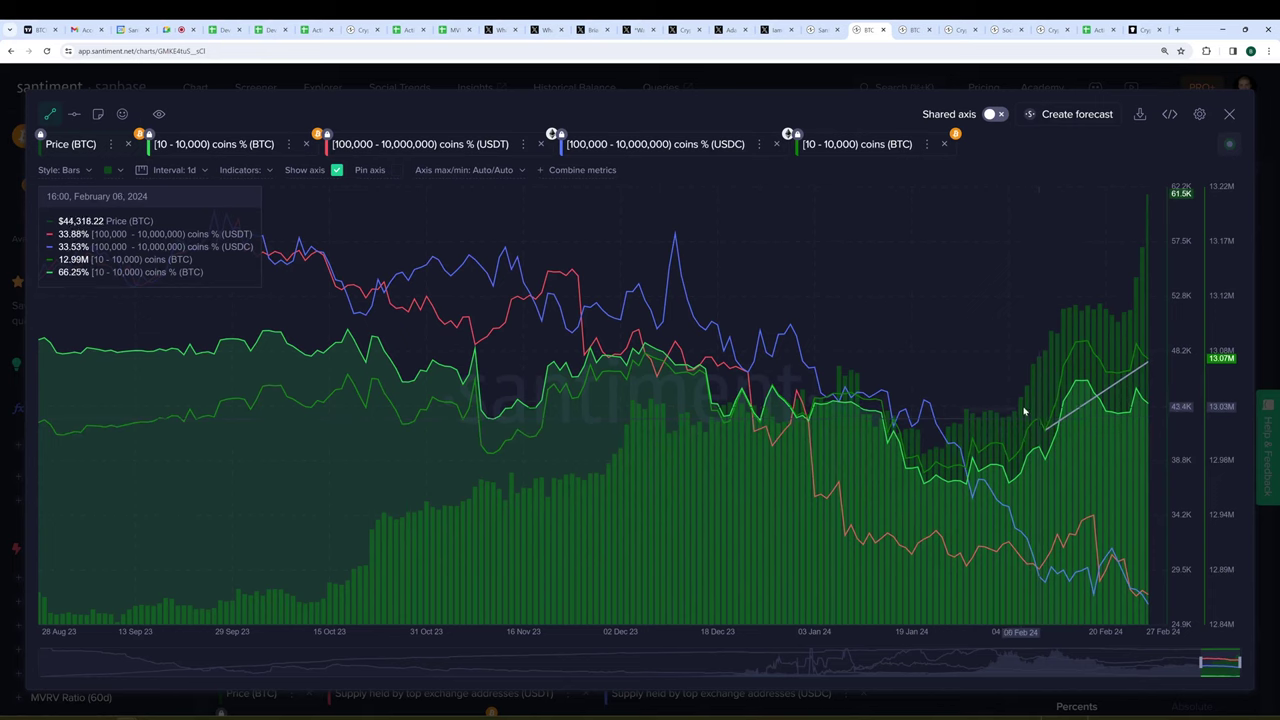
pyautogui.moveTo(1035, 366); pyautogui.dragTo(1148, 197)
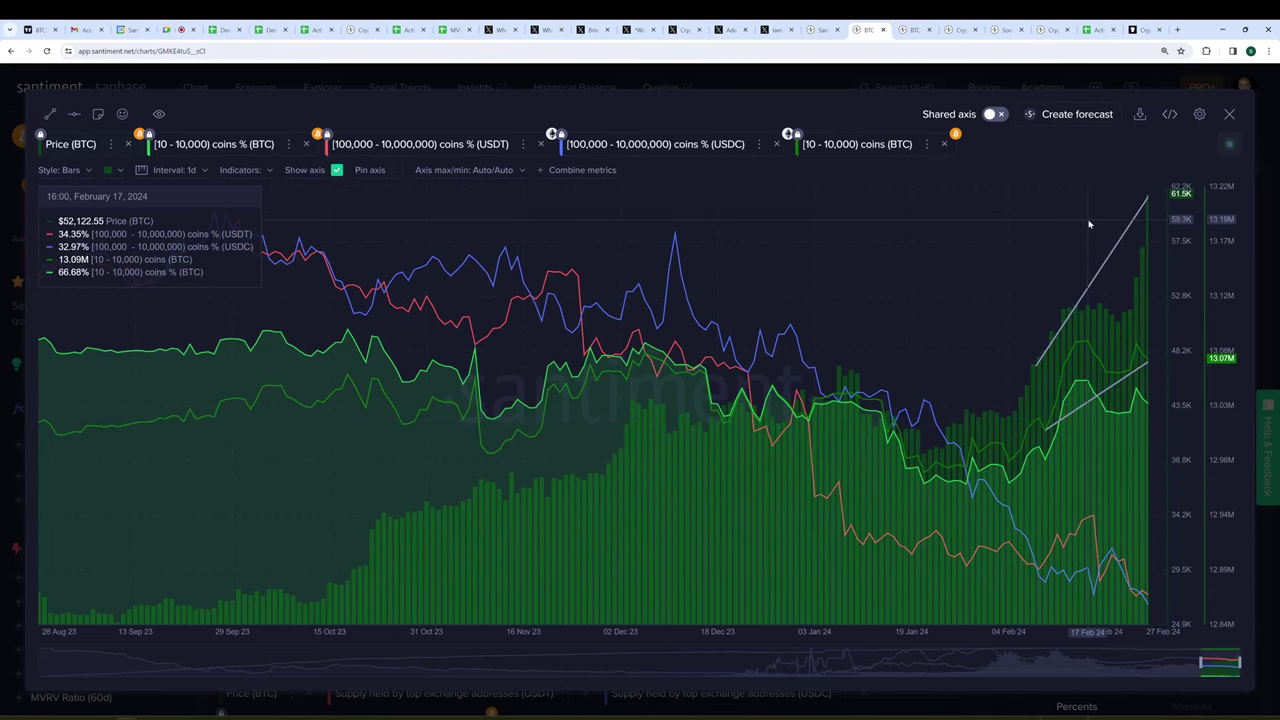
# - Measure the change in price and whale supply metrics between 28 Jan 24 and 27 Feb 24
pyautogui.click(1110, 386)
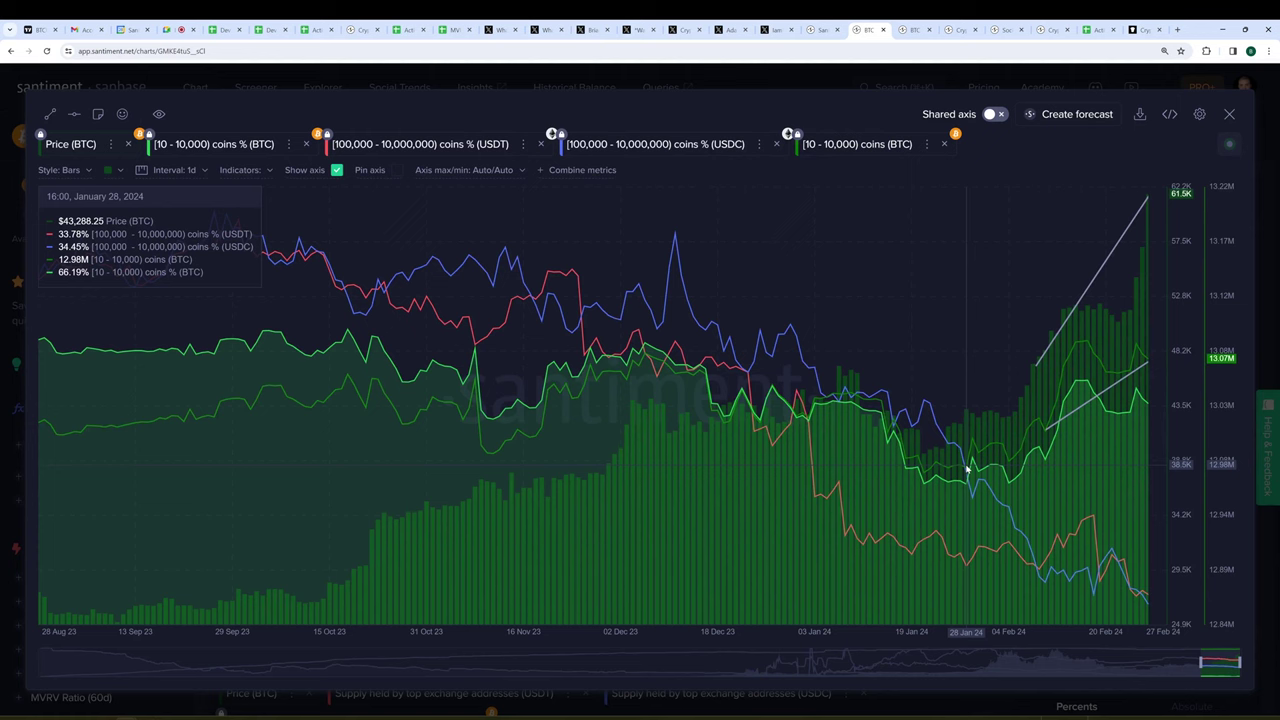
pyautogui.moveTo(967, 468); pyautogui.dragTo(1152, 439)
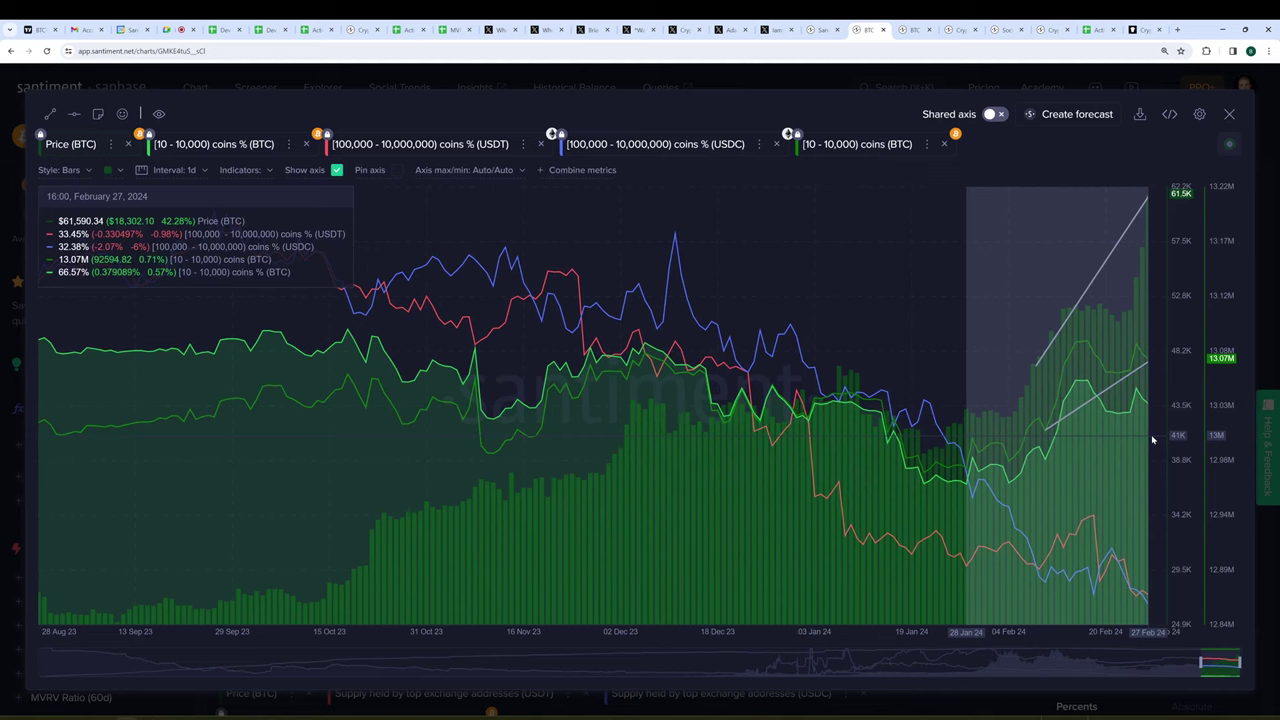
pyautogui.moveTo(1152, 440); pyautogui.dragTo(1152, 440)
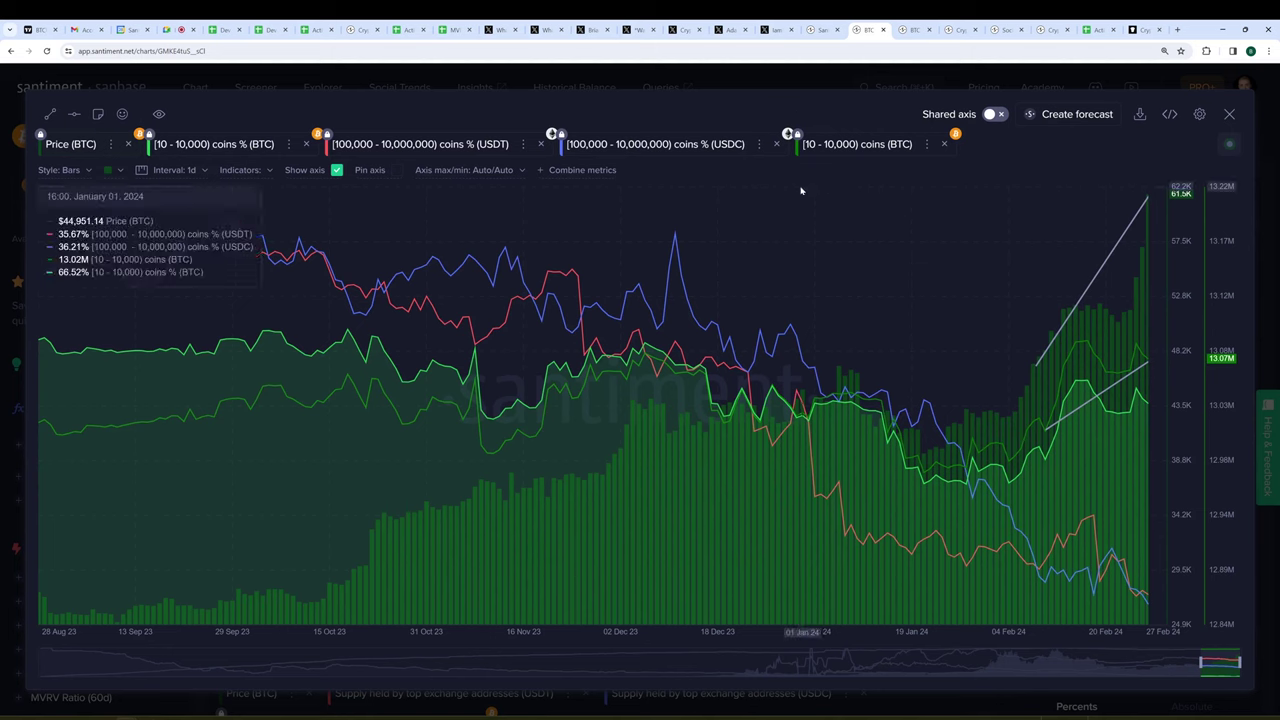
# - Draw falling trend lines from 11 Dec 23 to 27 Feb 24 along the USDC and USDT whale supply percentages, and exit full screen
pyautogui.click(1147, 365)
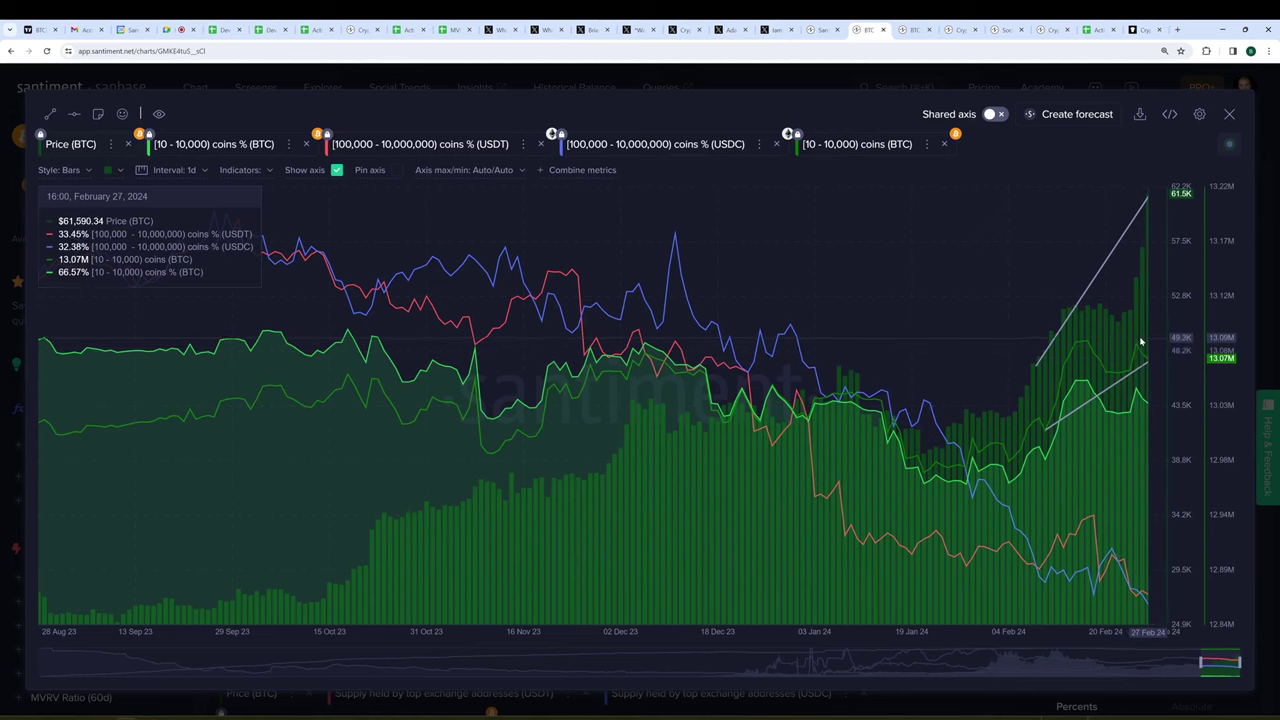
pyautogui.click(53, 117)
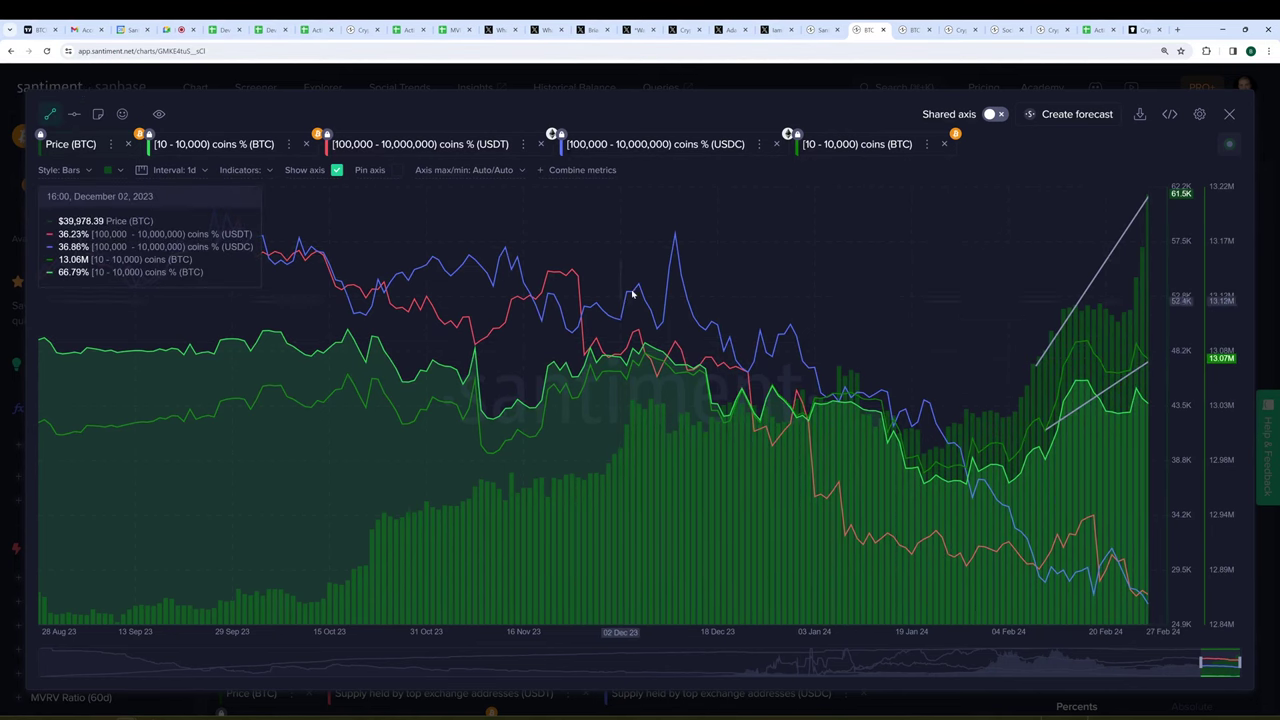
pyautogui.moveTo(677, 234)
pyautogui.mouseDown()
pyautogui.moveTo(1083, 586)
pyautogui.moveTo(1145, 598)
pyautogui.mouseUp()
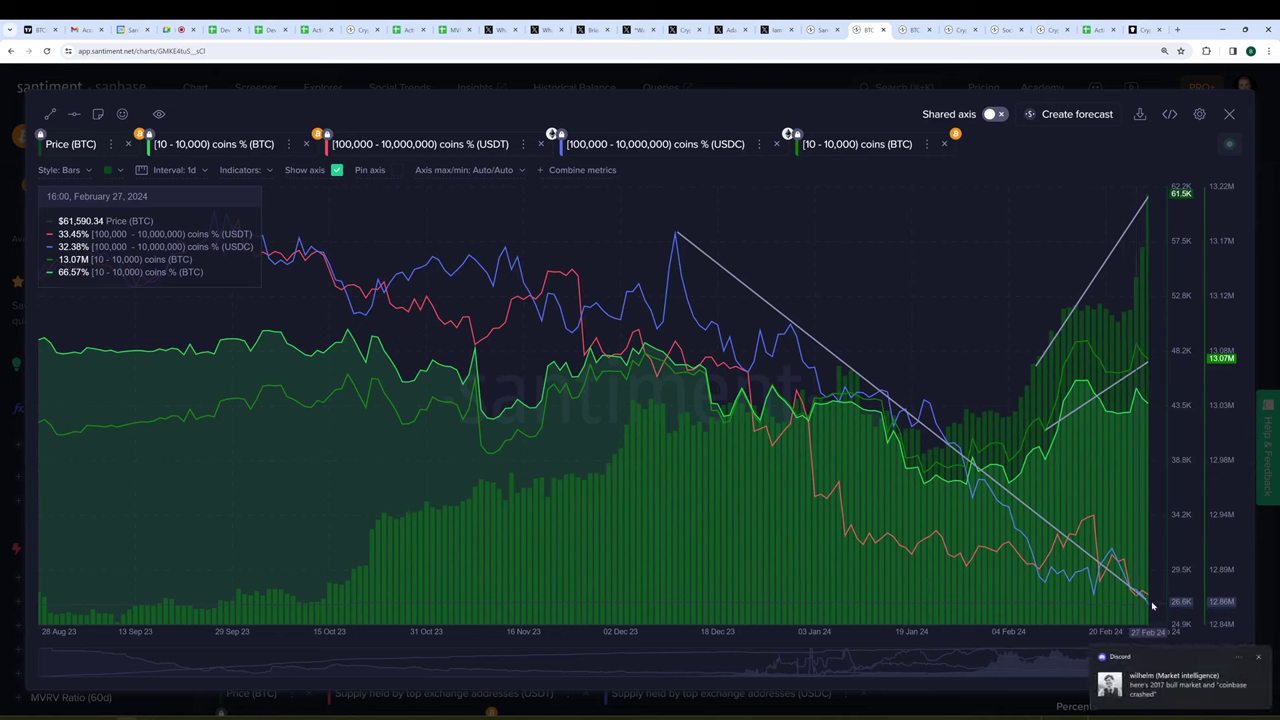
pyautogui.click(1258, 657)
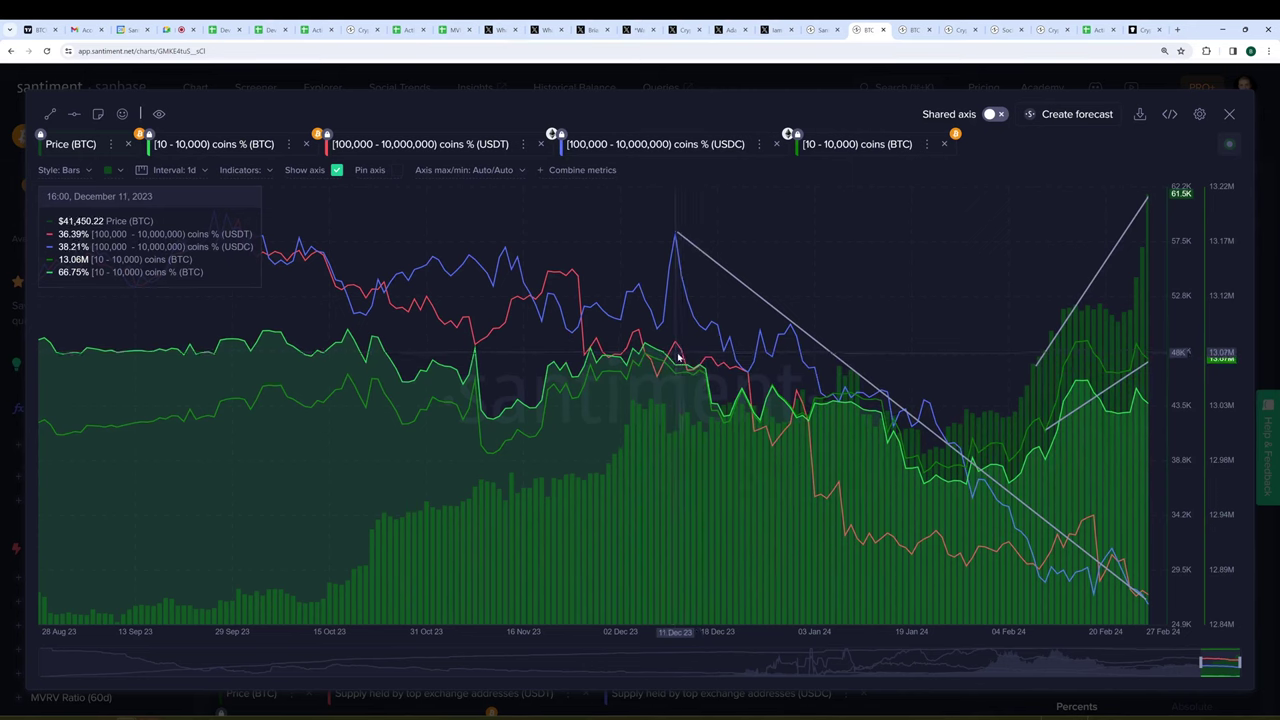
pyautogui.click(50, 114)
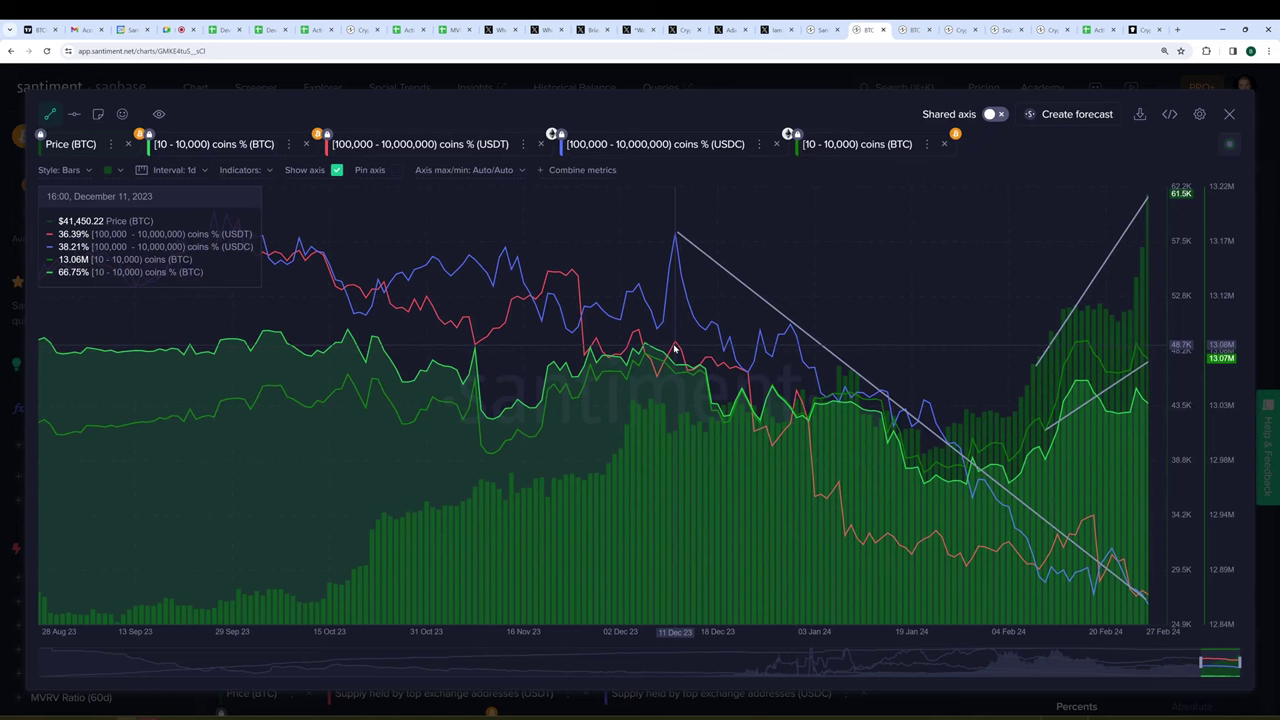
pyautogui.moveTo(675, 347)
pyautogui.mouseDown()
pyautogui.moveTo(1100, 543)
pyautogui.moveTo(1148, 596)
pyautogui.mouseUp()
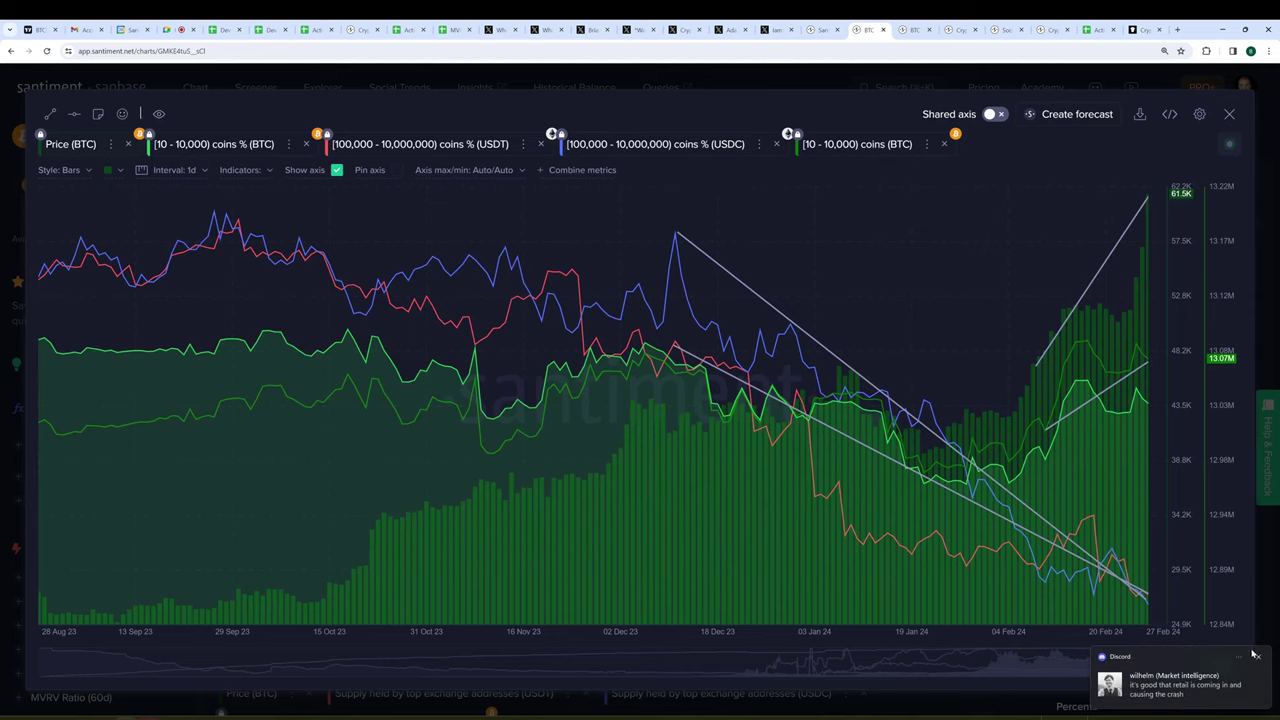
pyautogui.click(1256, 654)
pyautogui.press('Escape')
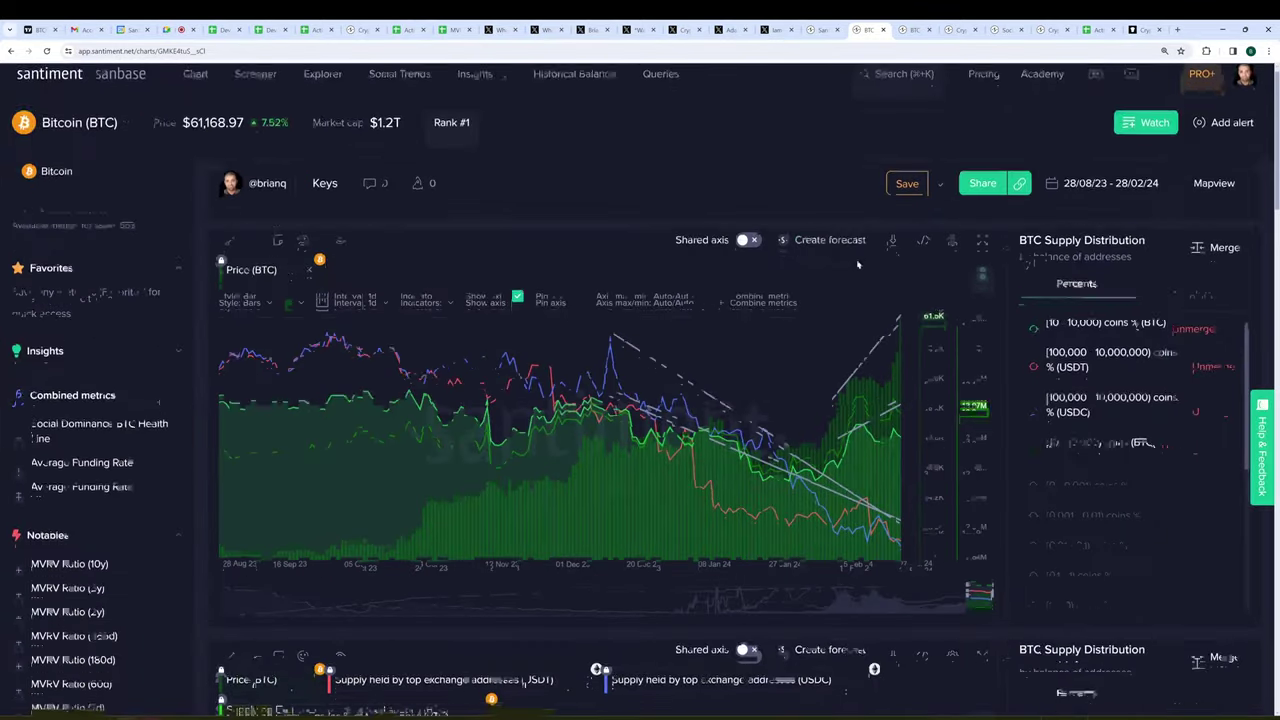
# - View the second chart, with USDT and USDC held by top exchange addresses and BTC supply on exchanges, in full screen
pyautogui.scroll(3, 640, 200)
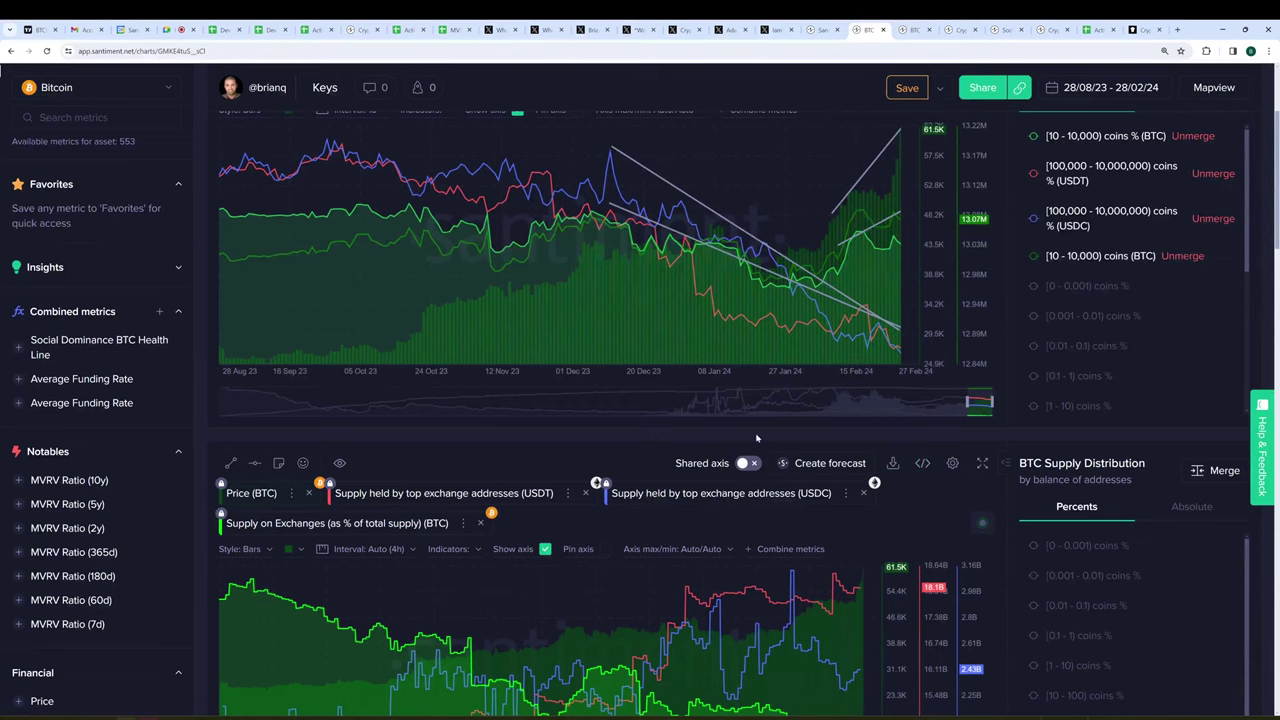
pyautogui.scroll(-1, 720, 380)
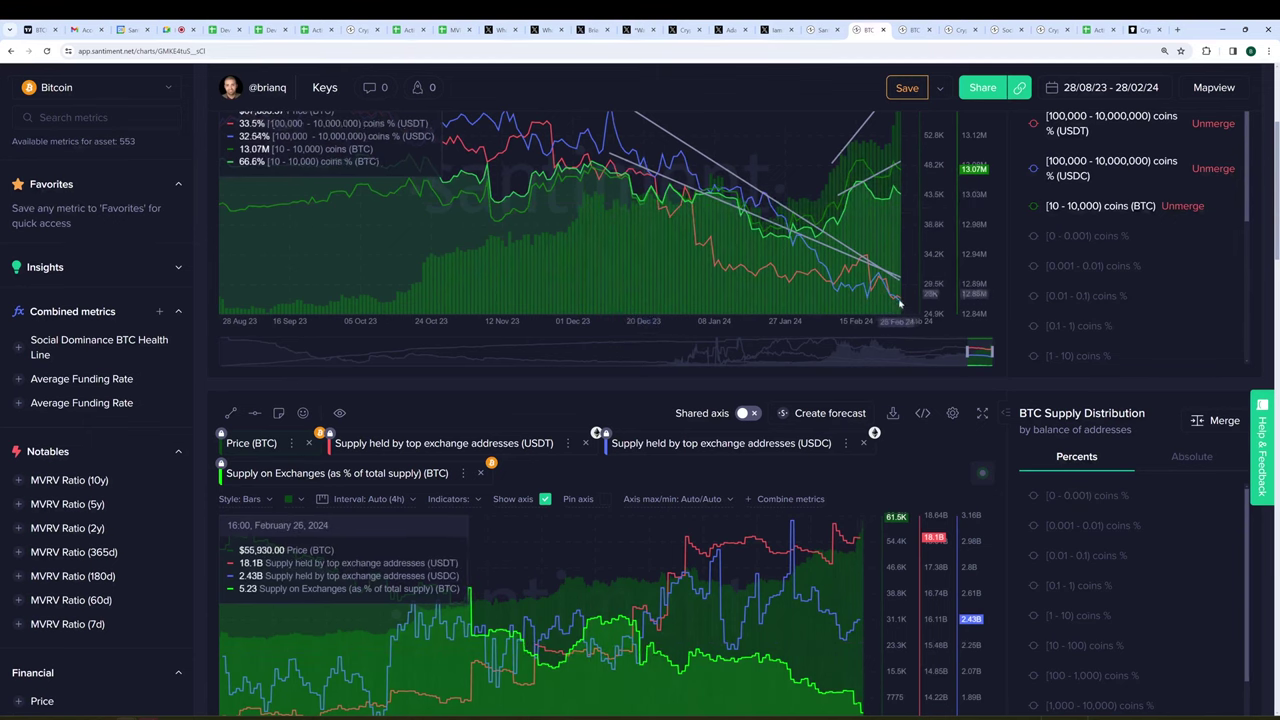
pyautogui.scroll(-1, 940, 465)
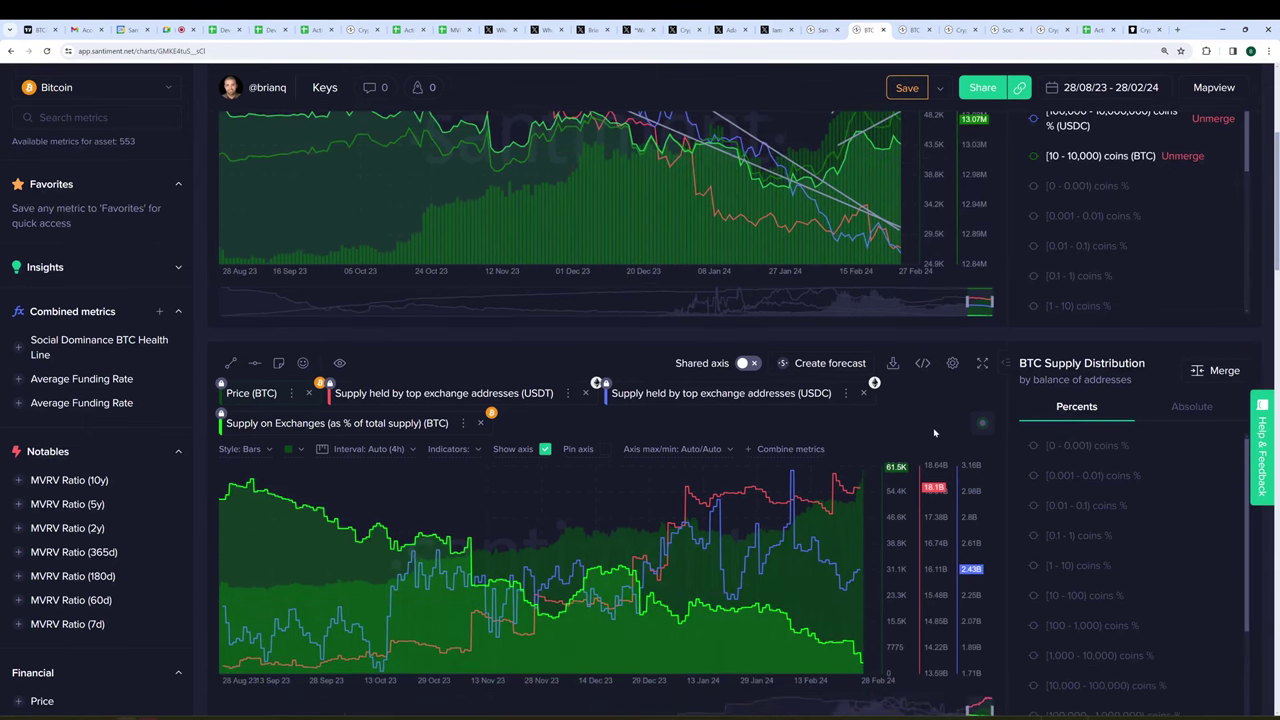
pyautogui.click(981, 362)
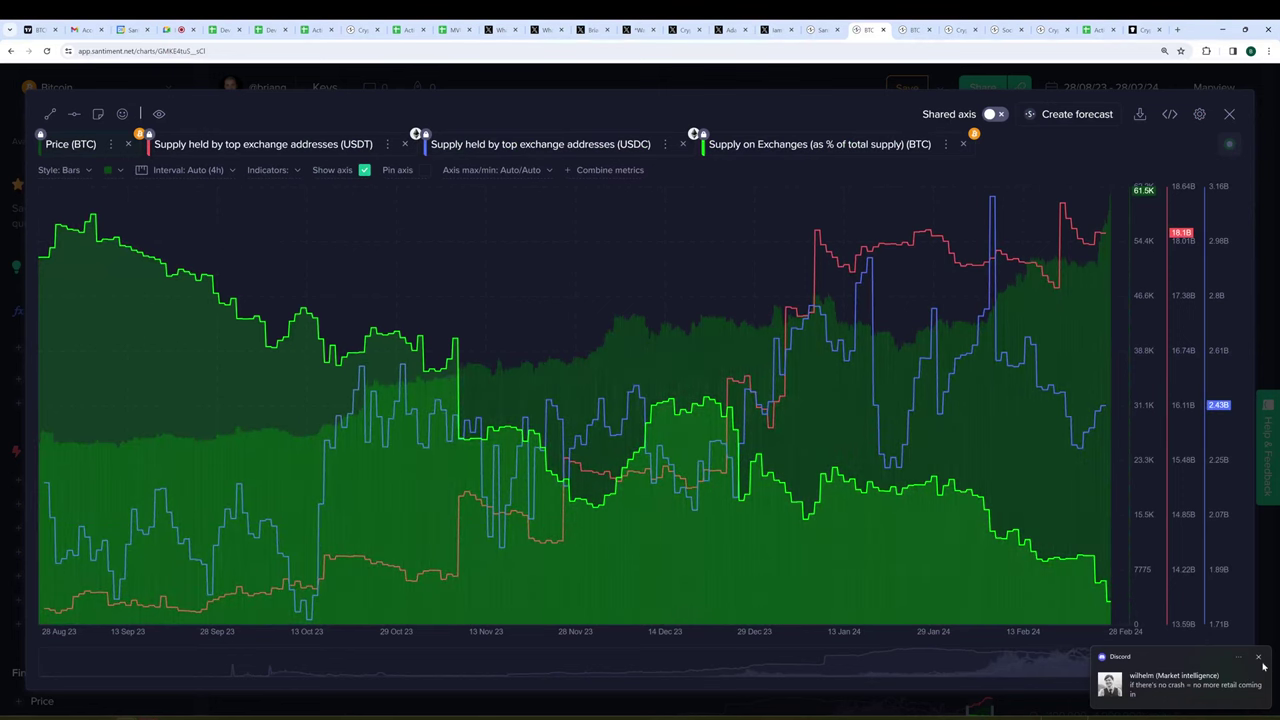
# - Dismiss the chat notification and quit Discord
pyautogui.click(1262, 661)
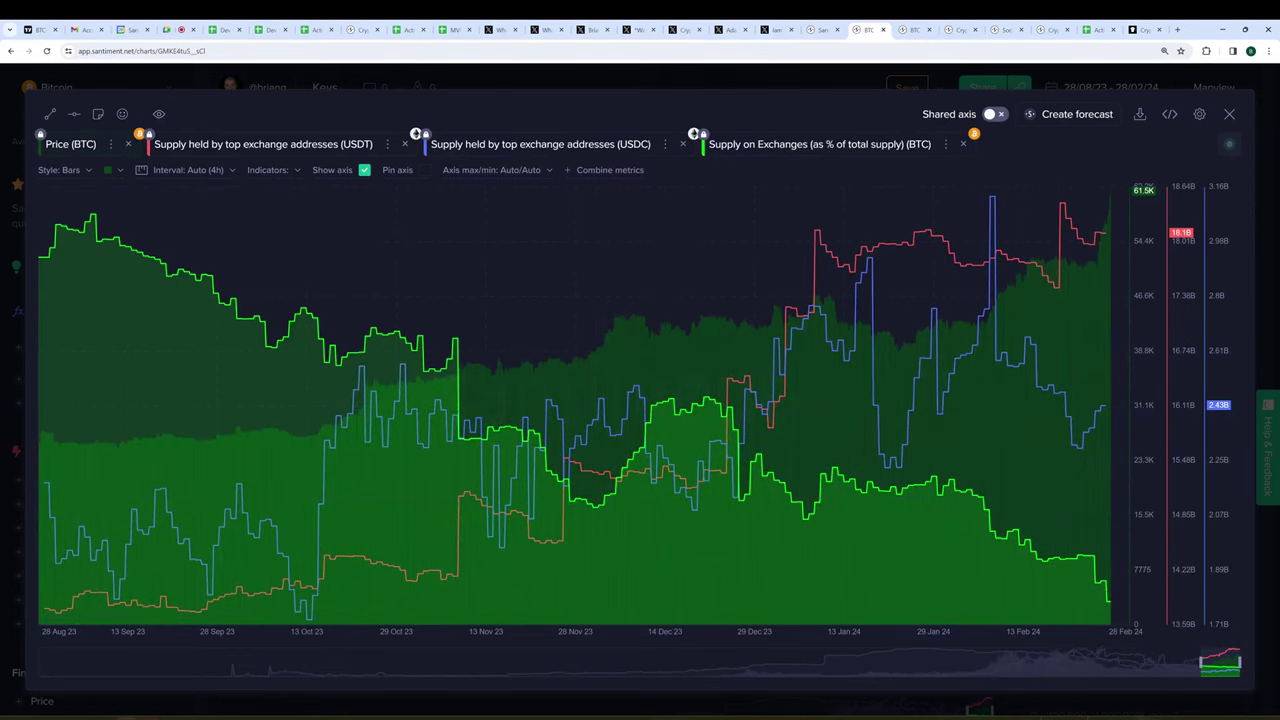
pyautogui.rightClick(1104, 600)
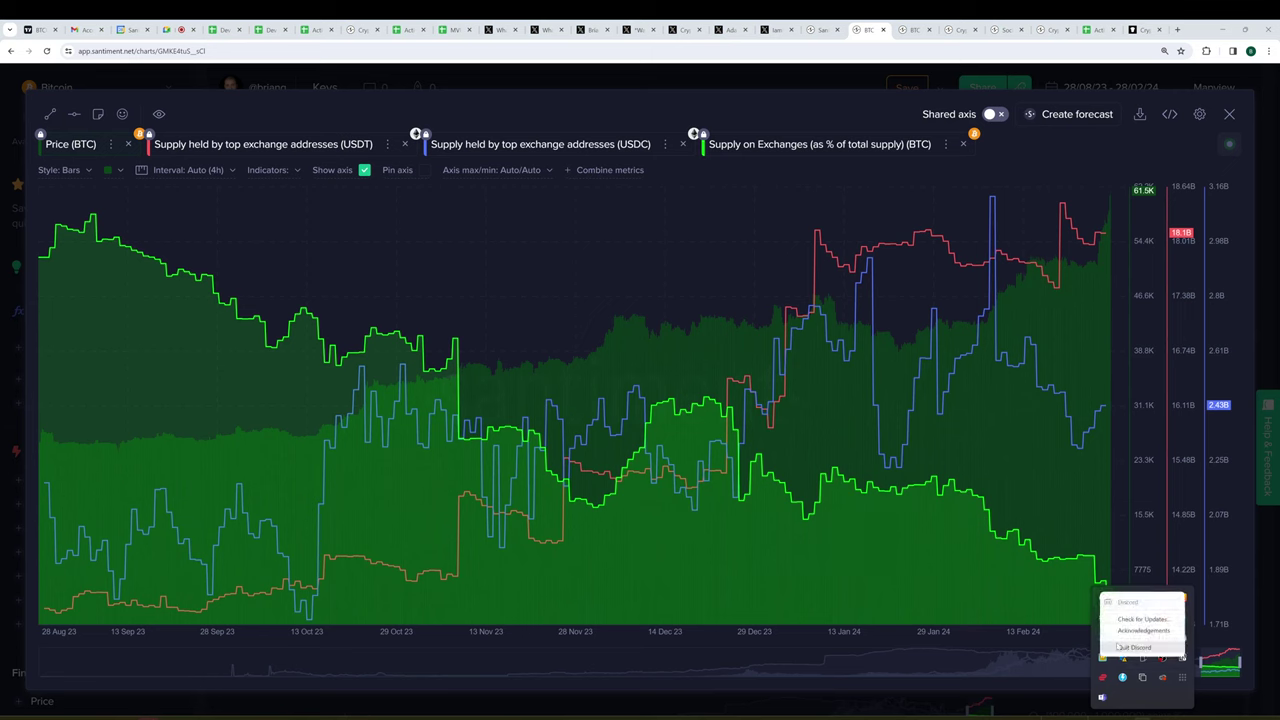
pyautogui.click(1134, 647)
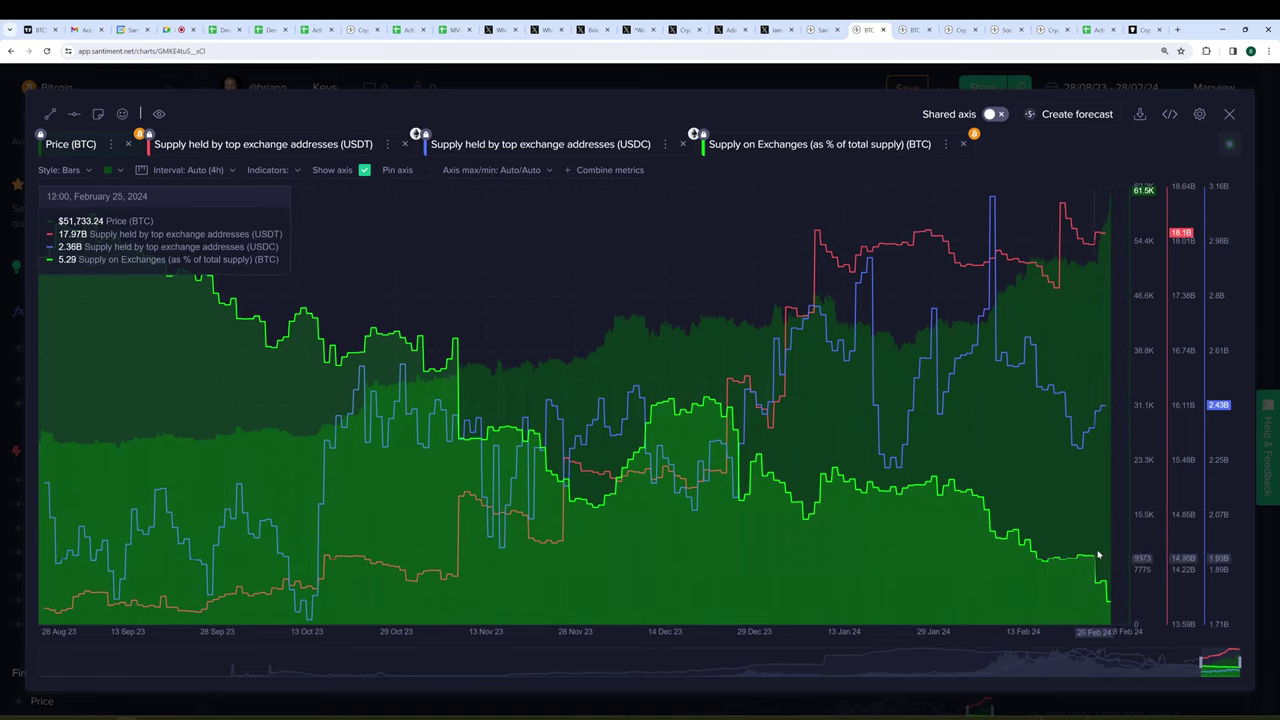
# - Leave the exchange supply chart and examine the Social Dominance BTC Health Line and weighted sentiment chart in full screen
pyautogui.click(657, 85)
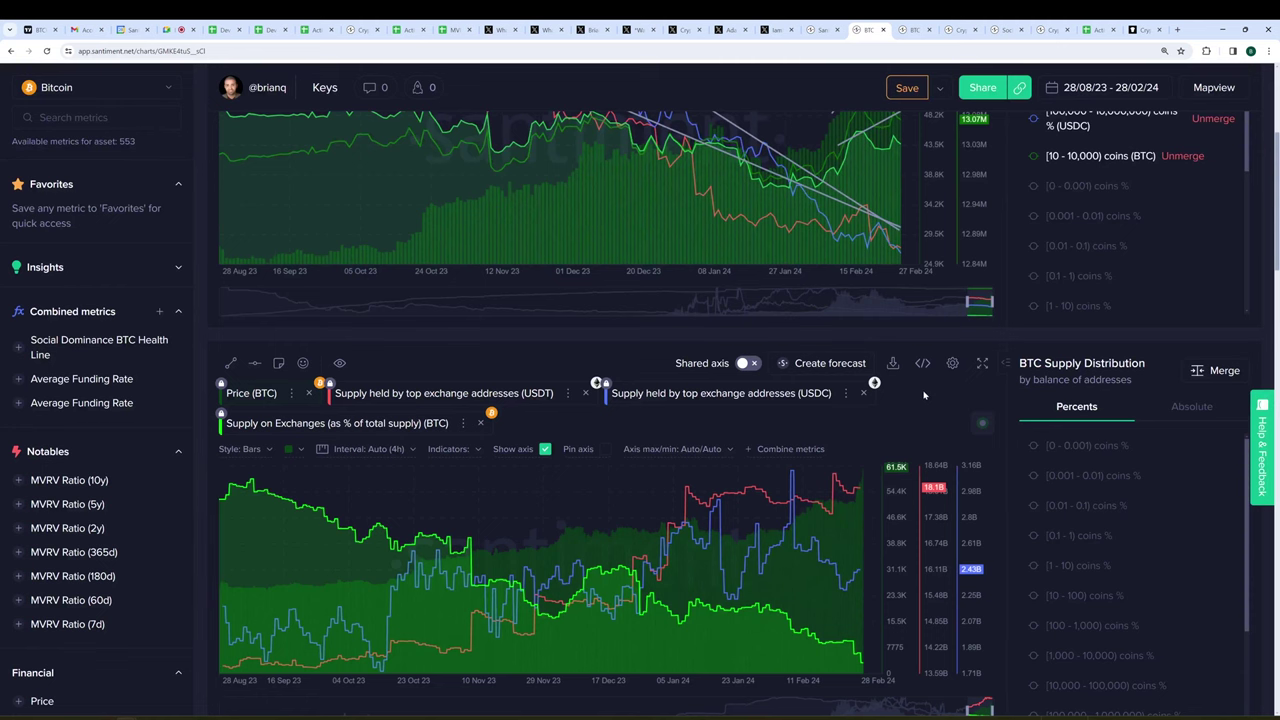
pyautogui.scroll(-1, 935, 392)
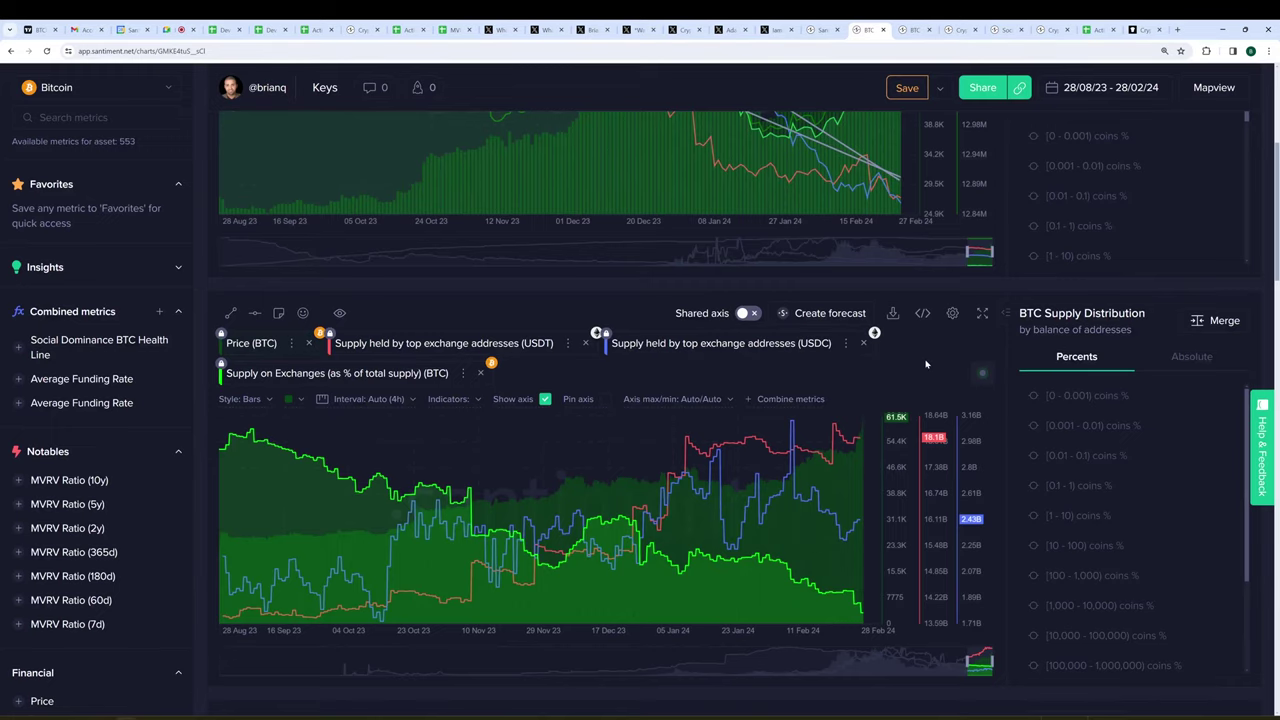
pyautogui.scroll(-1, 924, 356)
pyautogui.scroll(-5, 926, 353)
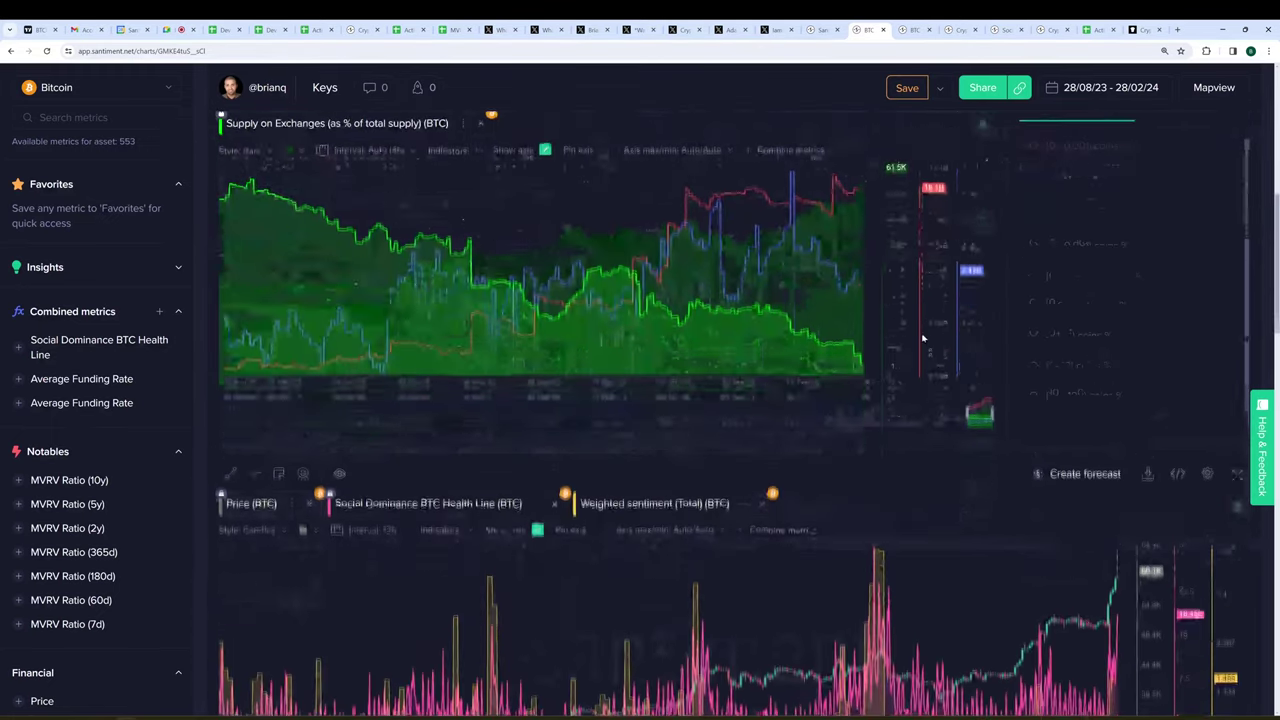
pyautogui.scroll(-3, 910, 337)
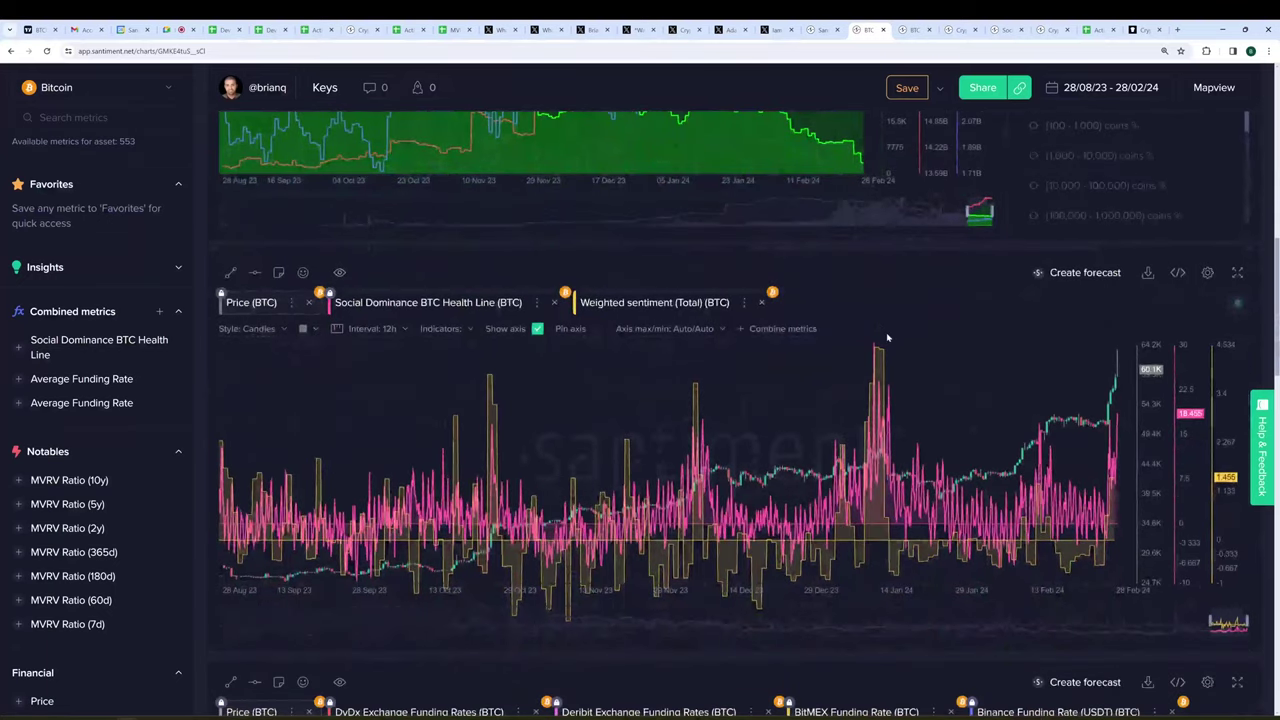
pyautogui.click(1237, 272)
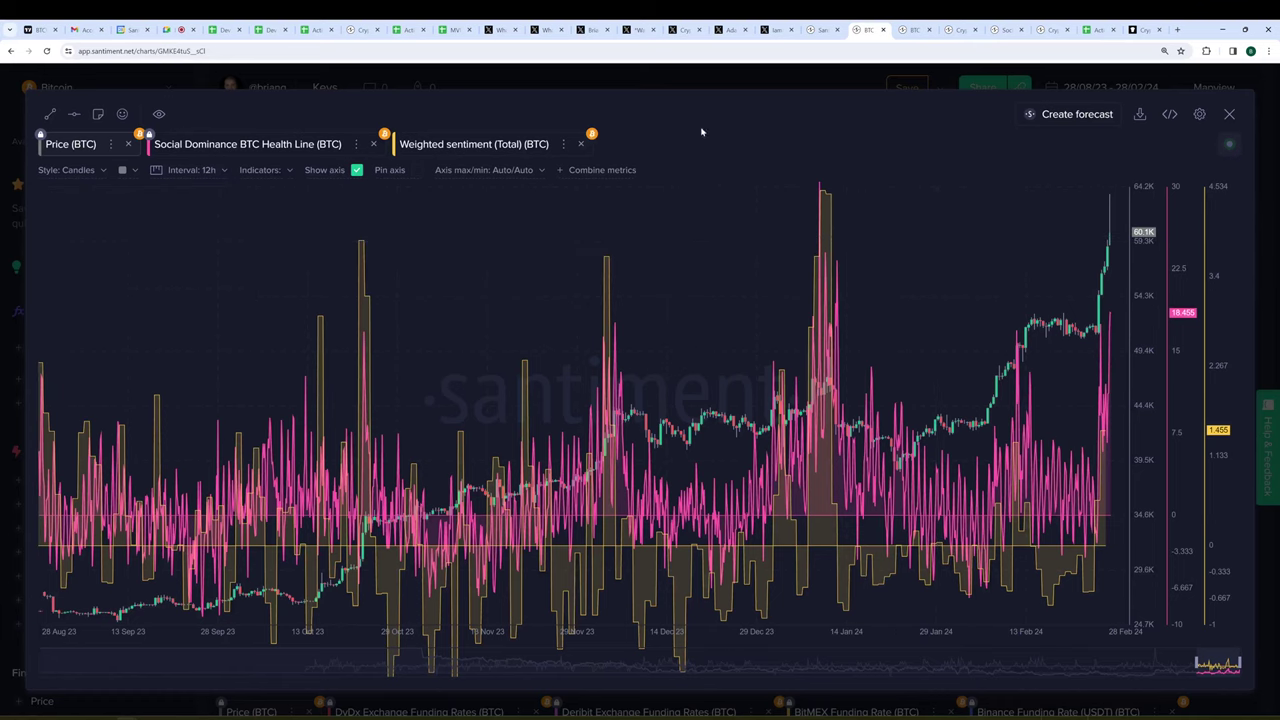
pyautogui.click(706, 76)
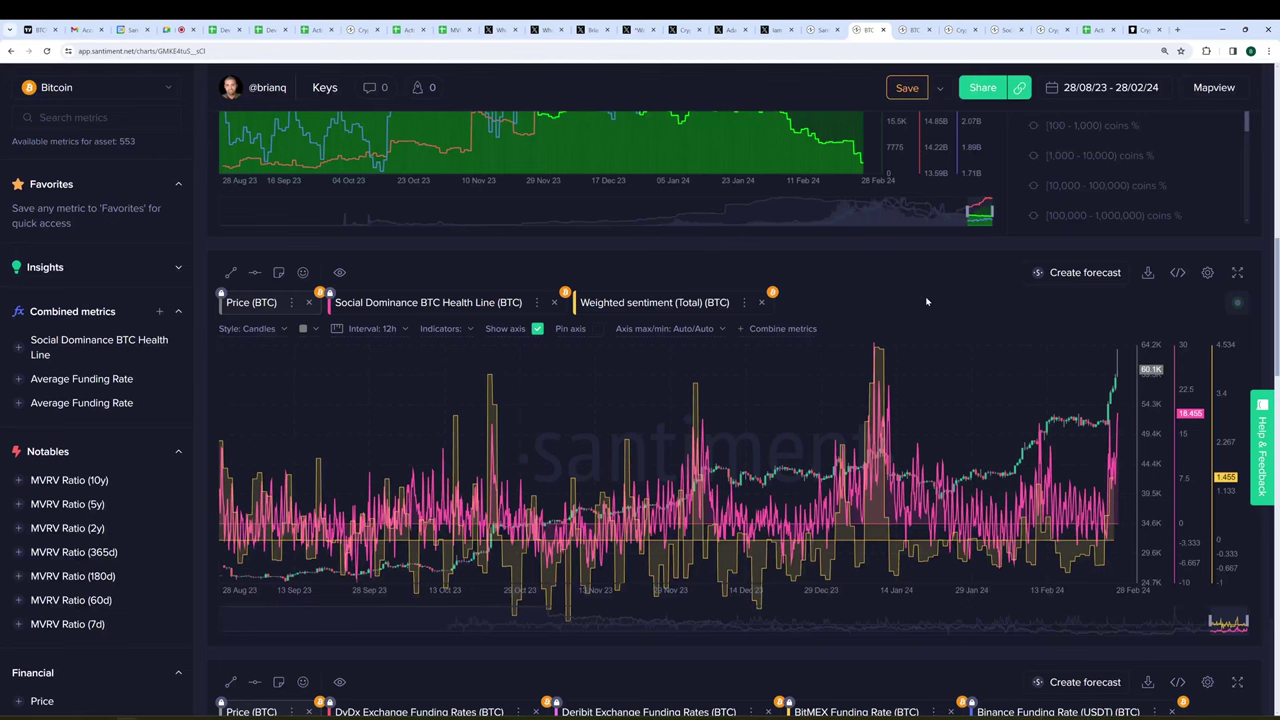
# - Load the "Main" chart layout from the library into the unsaved Bitcoin layout's browser tab
pyautogui.click(913, 29)
pyautogui.click(955, 29)
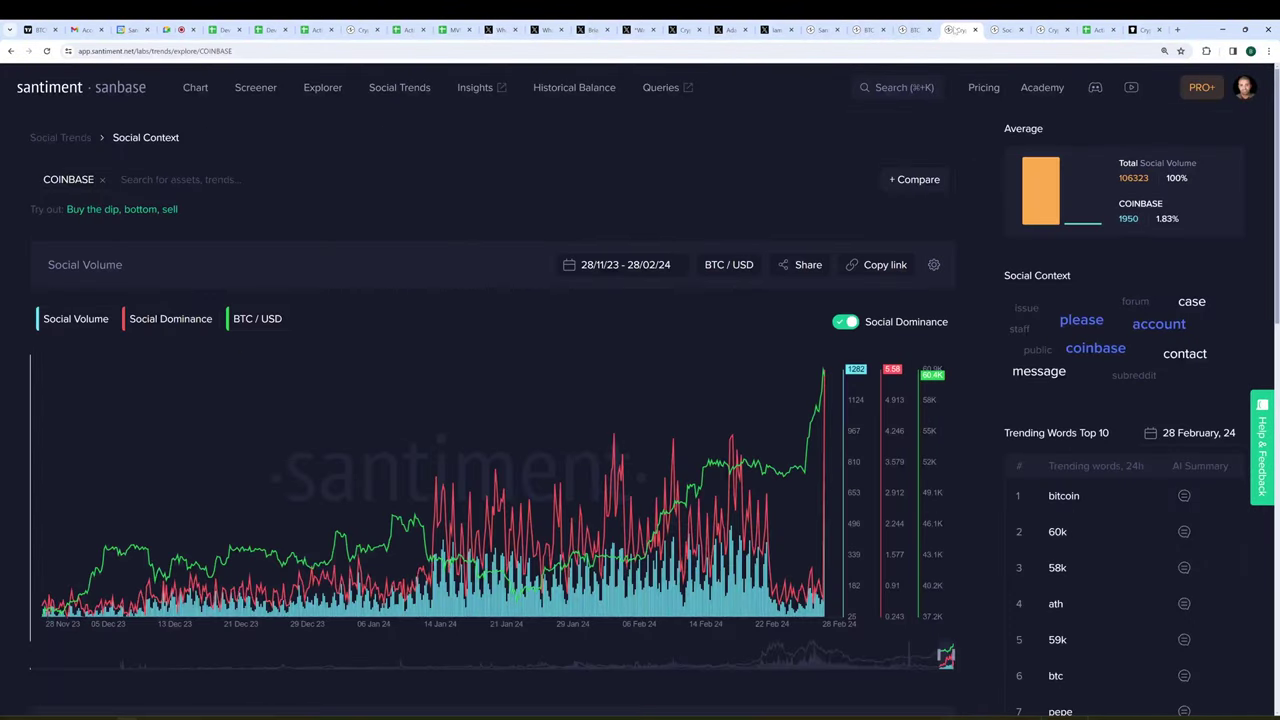
pyautogui.click(913, 29)
pyautogui.moveTo(941, 212)
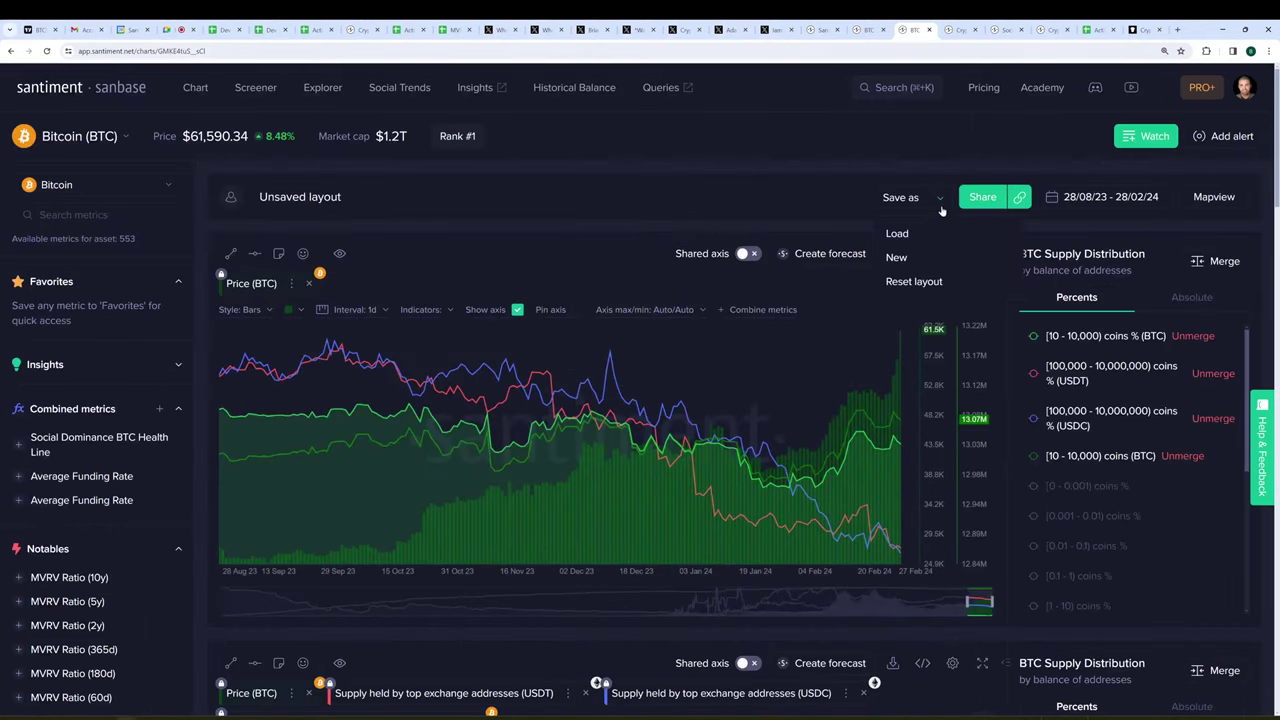
pyautogui.click(938, 236)
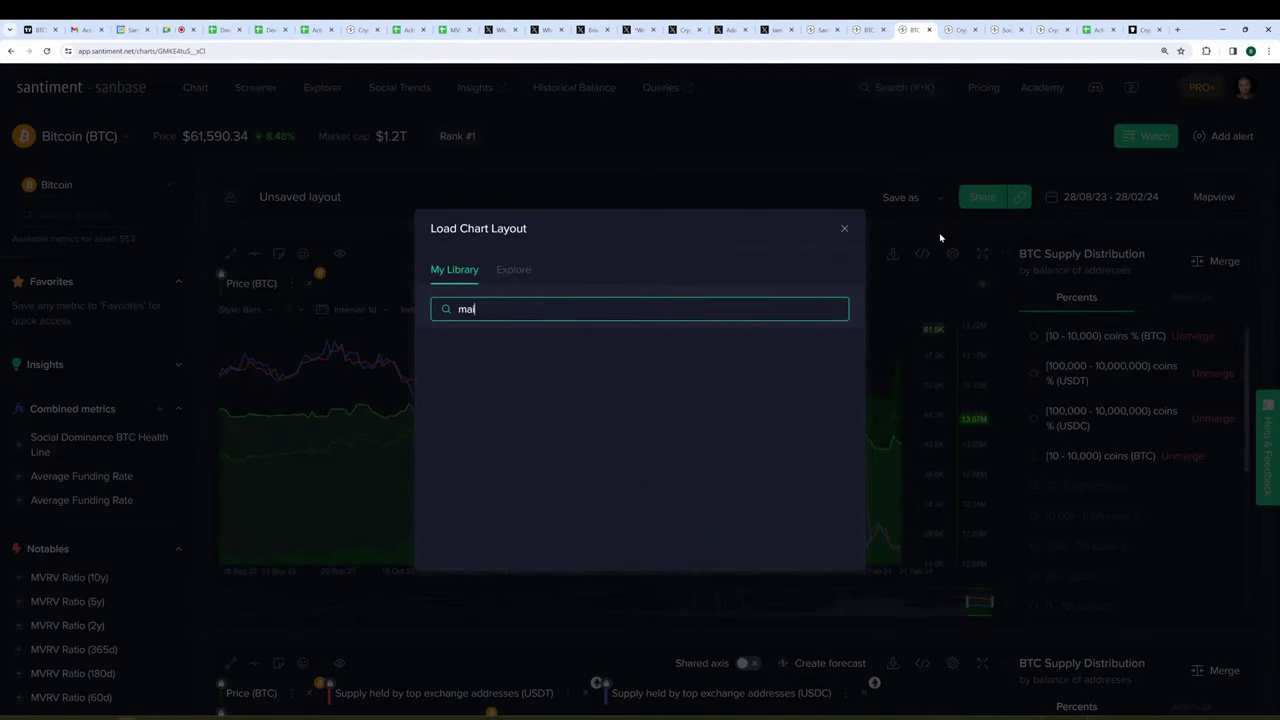
pyautogui.click(447, 371)
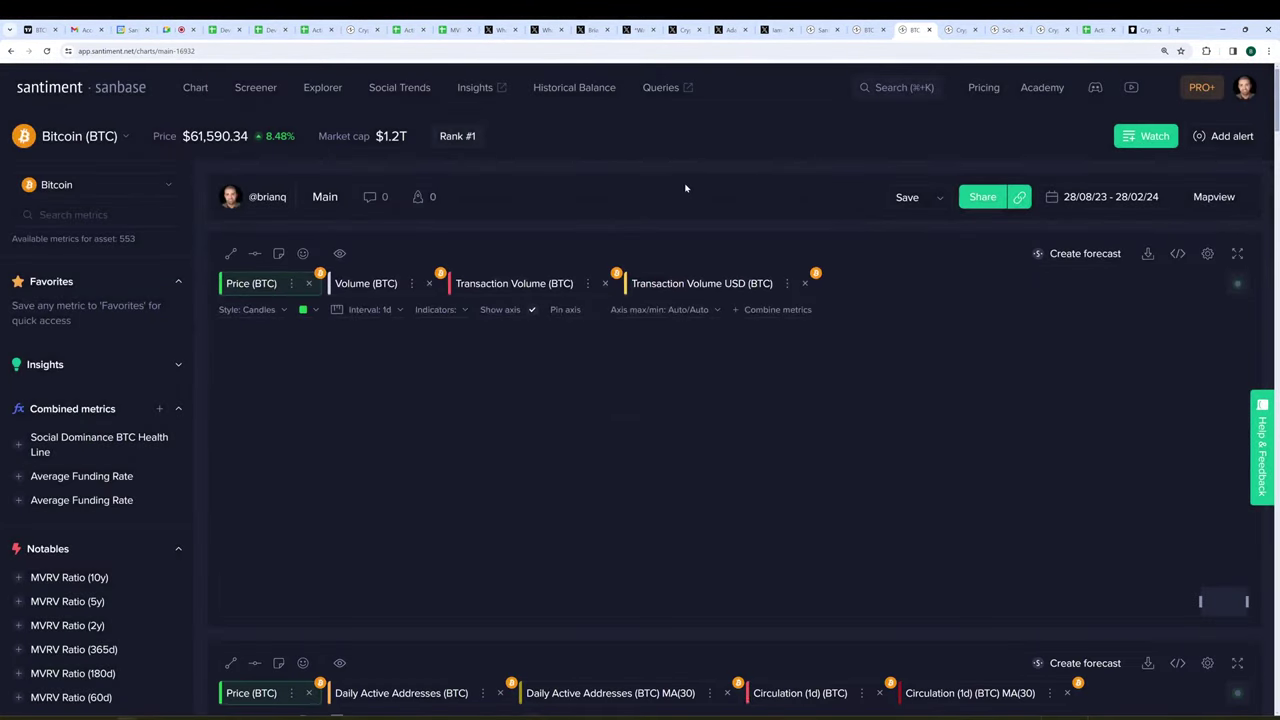
# - View the MVRV Ratio Intraday (30d) and (365d) chart in full screen and examine each metric
pyautogui.scroll(-10, 690, 208)
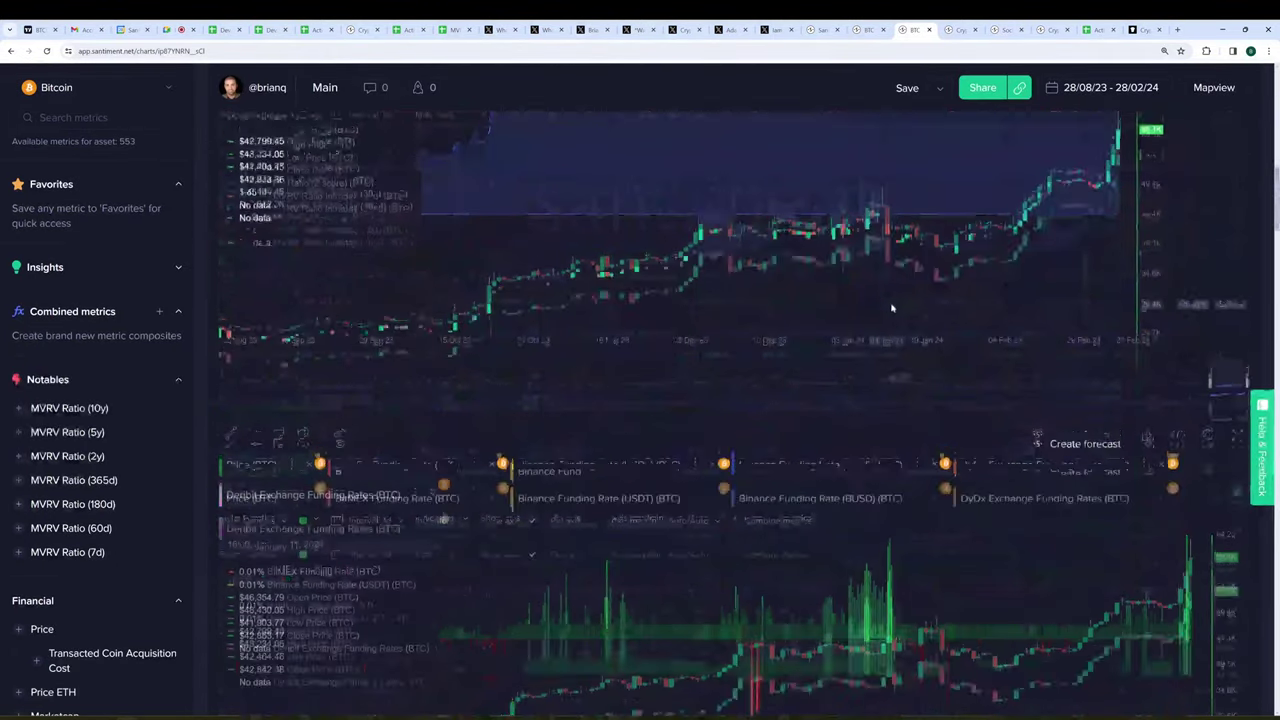
pyautogui.scroll(2, 892, 308)
pyautogui.click(483, 302)
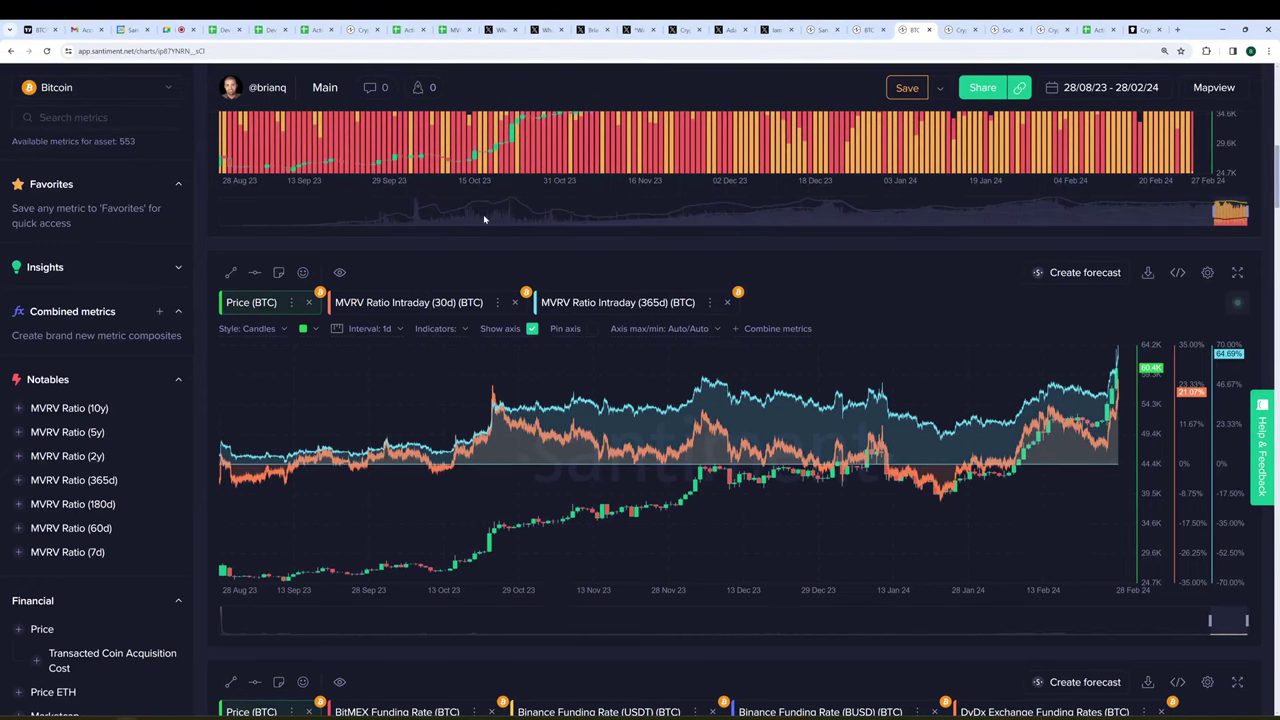
pyautogui.click(1237, 275)
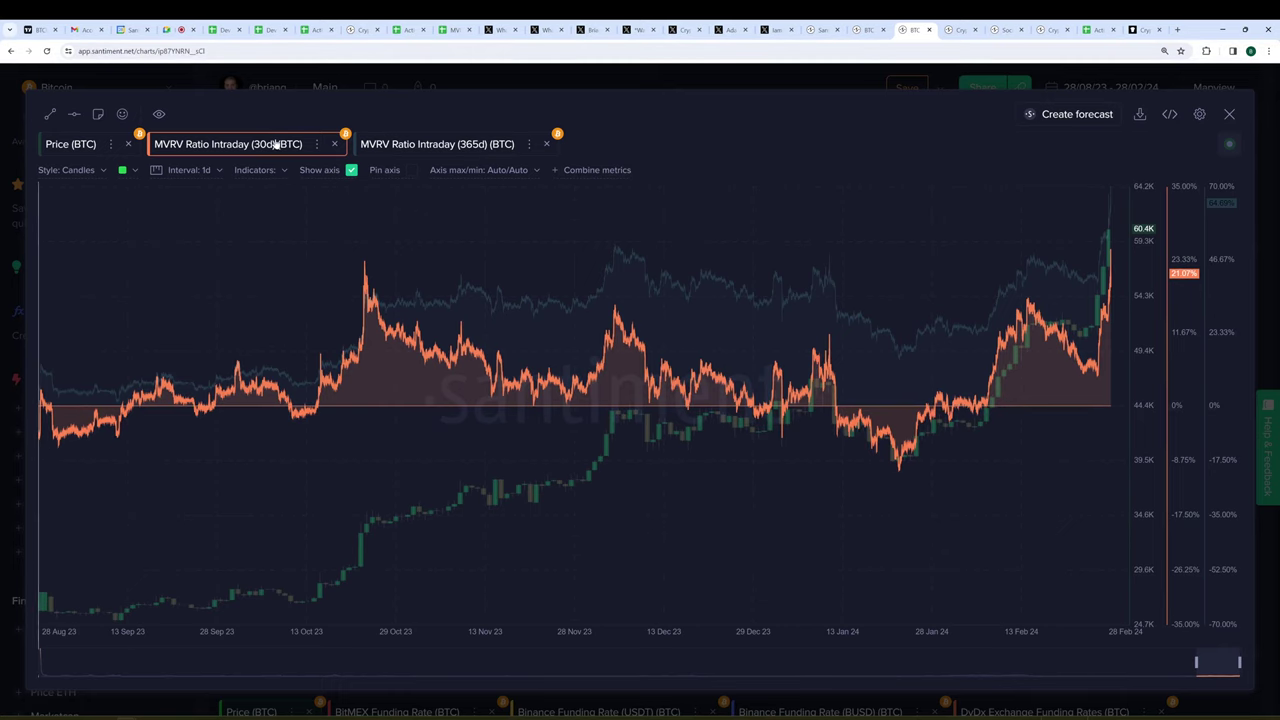
pyautogui.click(421, 146)
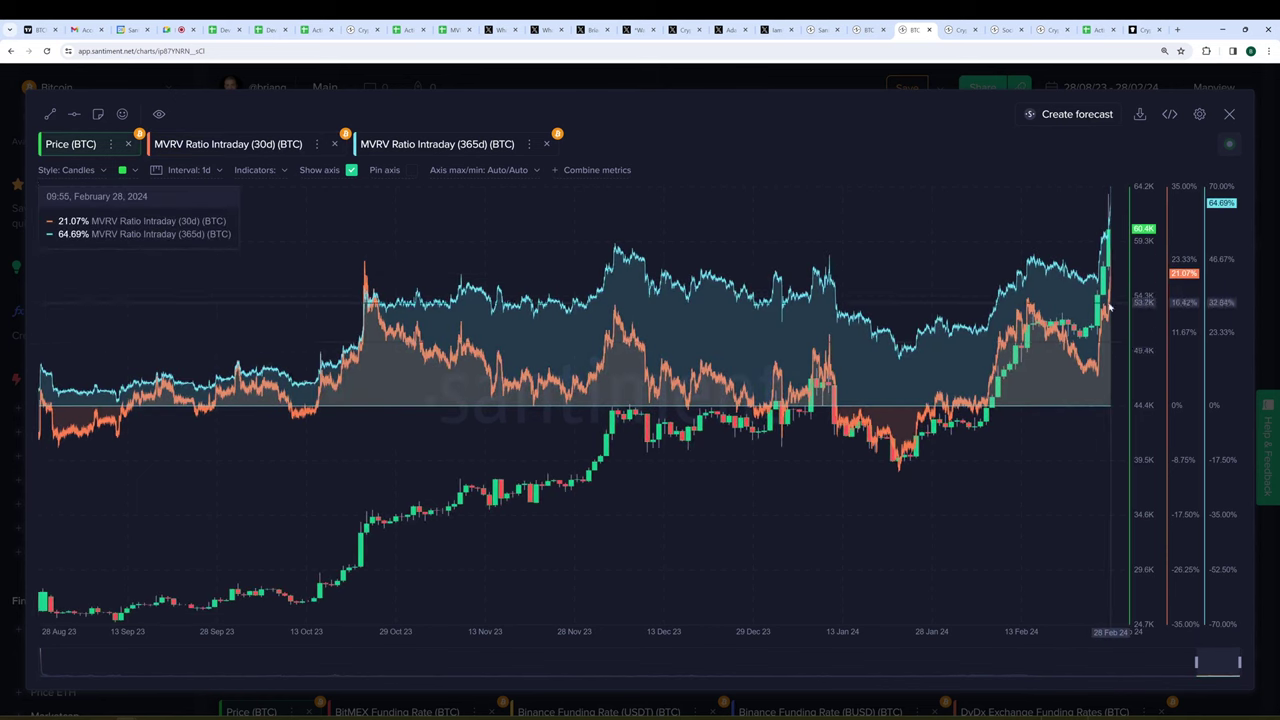
# - Draw a horizontal line across the MVRV chart at about the 52.8K price level and exit full screen
pyautogui.click(68, 116)
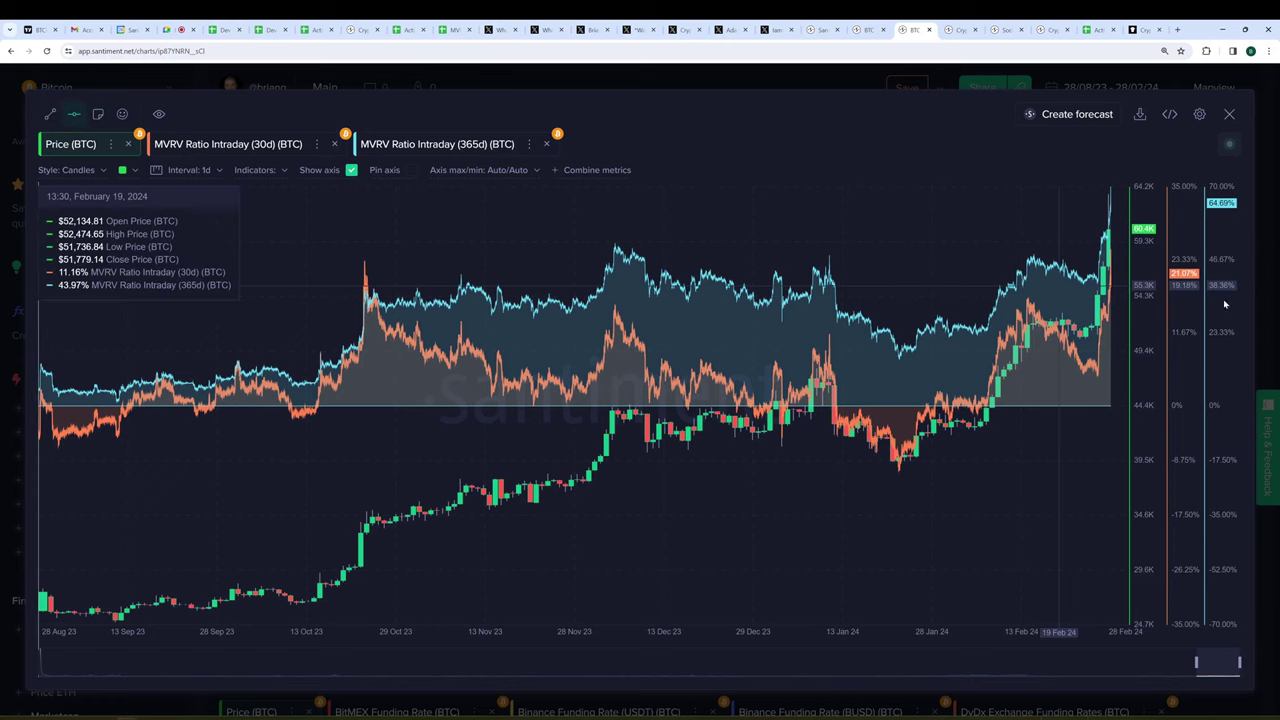
pyautogui.click(1110, 313)
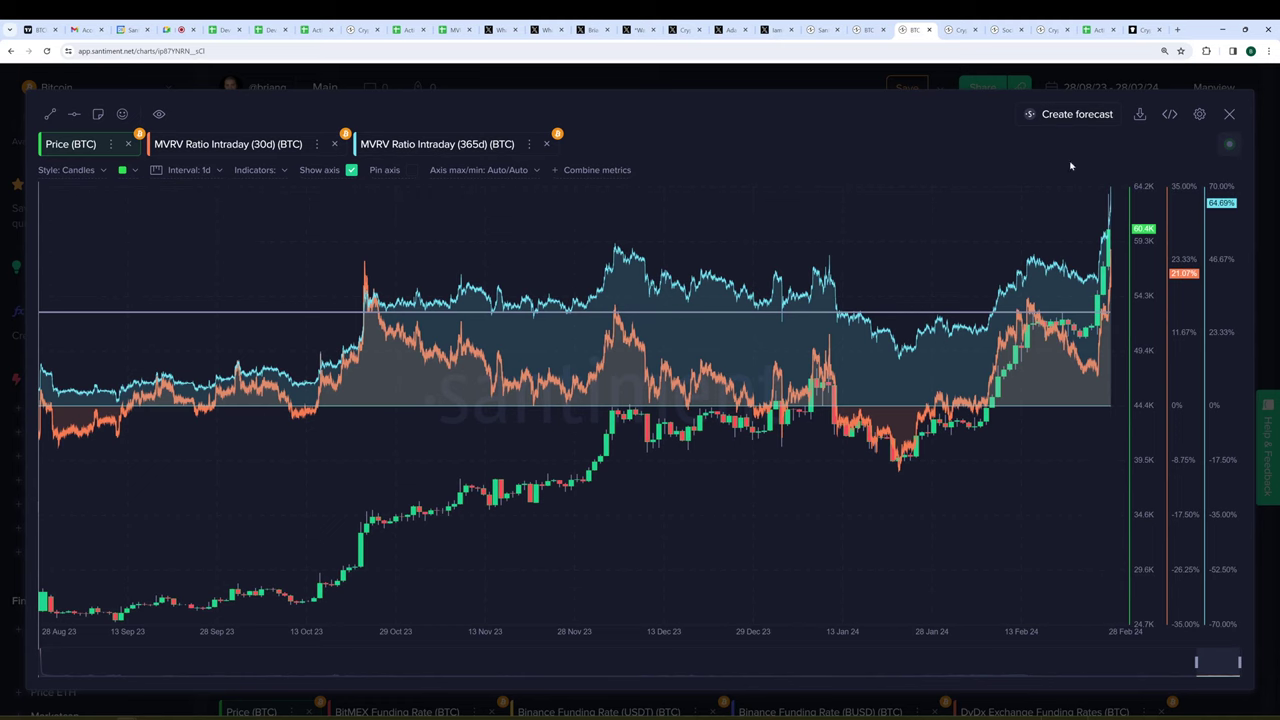
pyautogui.click(1088, 88)
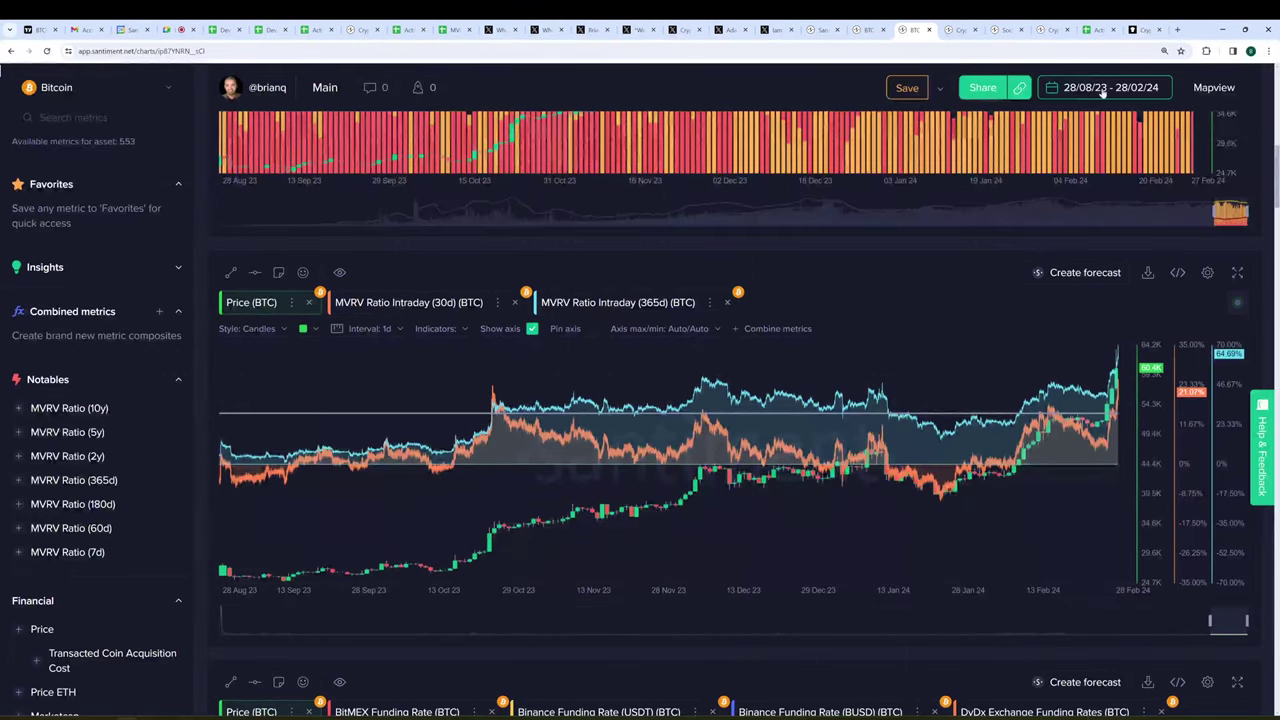
# - Set the layout's date range to 28/08/18 - 28/02/24
pyautogui.doubleClick(1101, 88)
pyautogui.write('18')
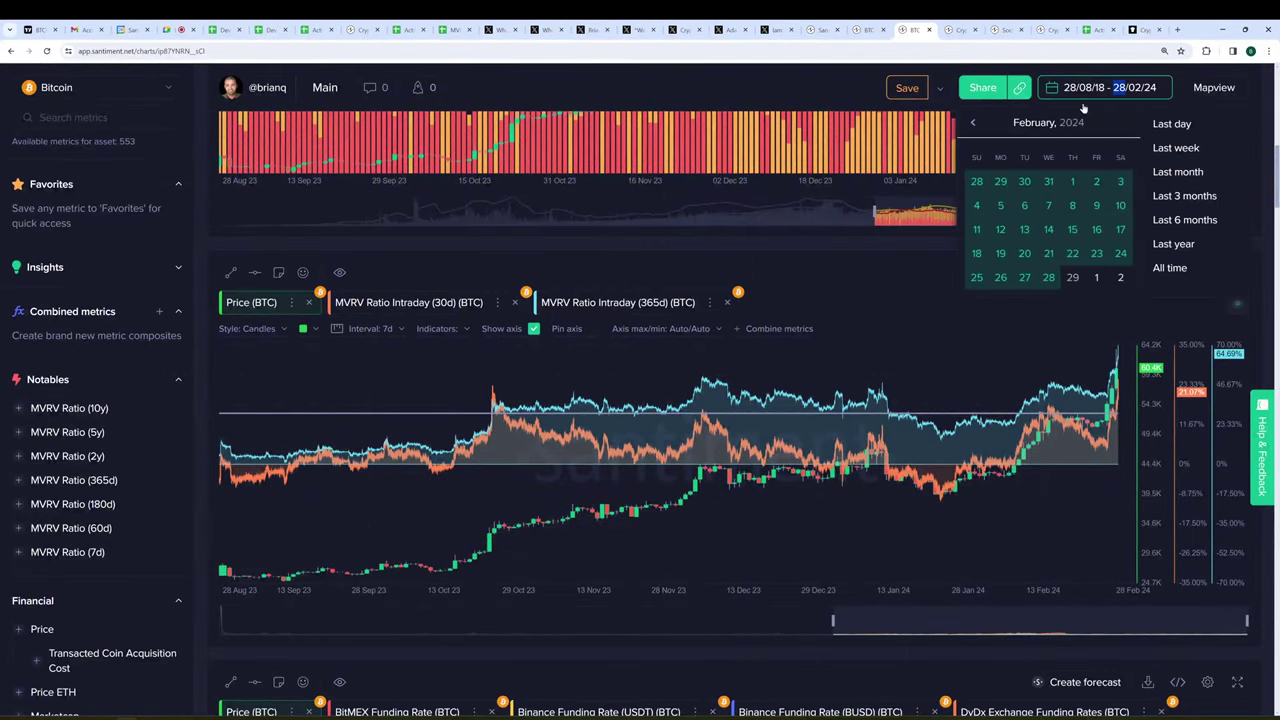
pyautogui.click(876, 295)
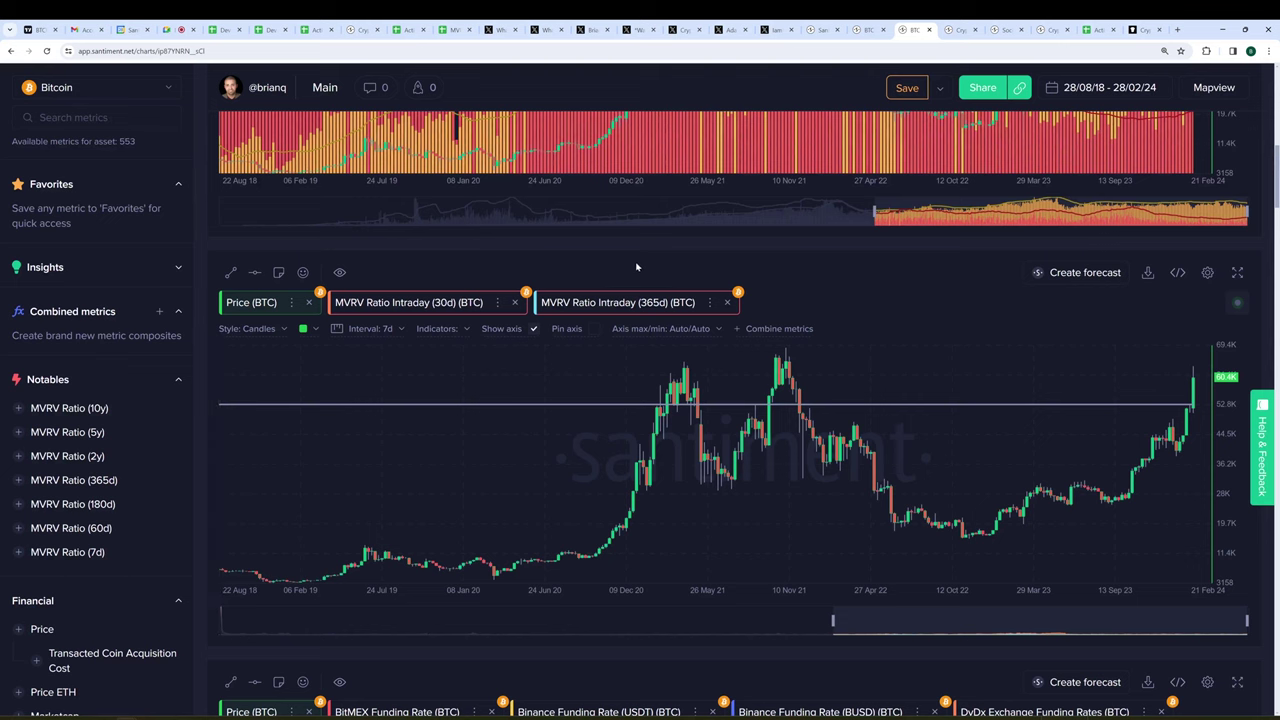
# - Replace the MVRV Ratio Intraday (30d) and (365d) metrics on the Bitcoin price chart with MVRV Ratio (365d)
pyautogui.click(515, 302)
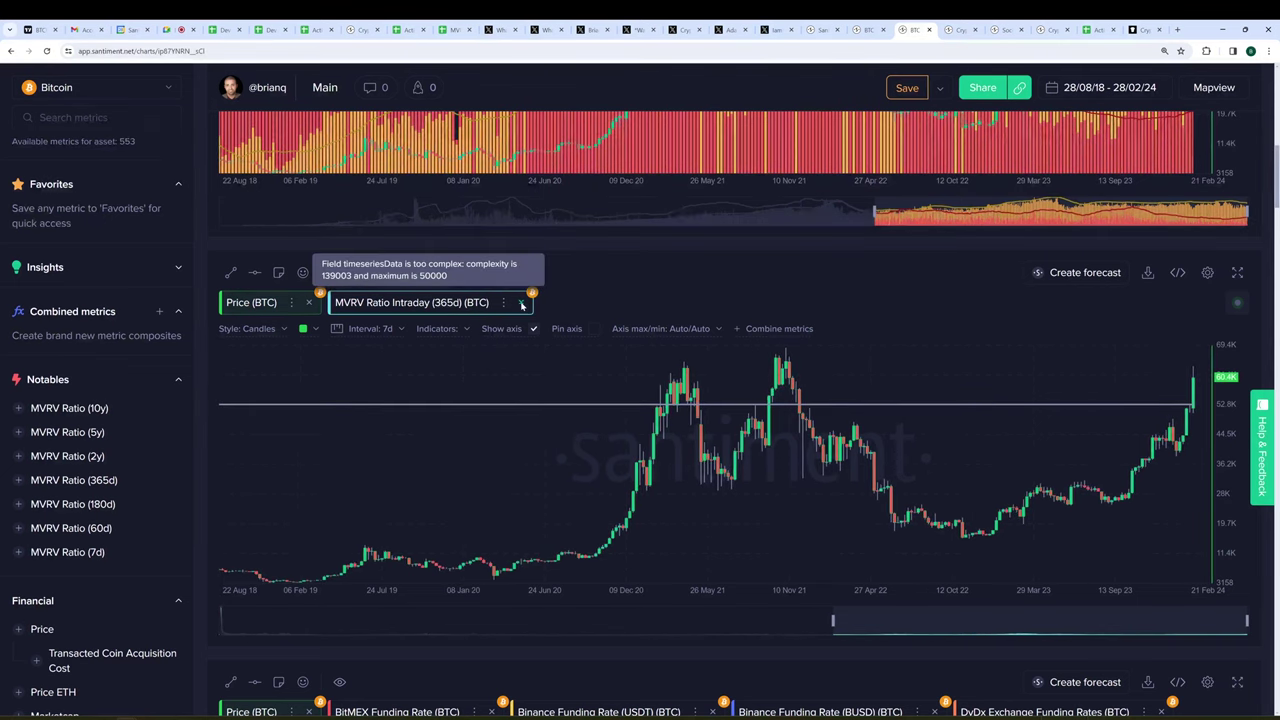
pyautogui.click(517, 303)
pyautogui.click(95, 117)
pyautogui.write('mvrv')
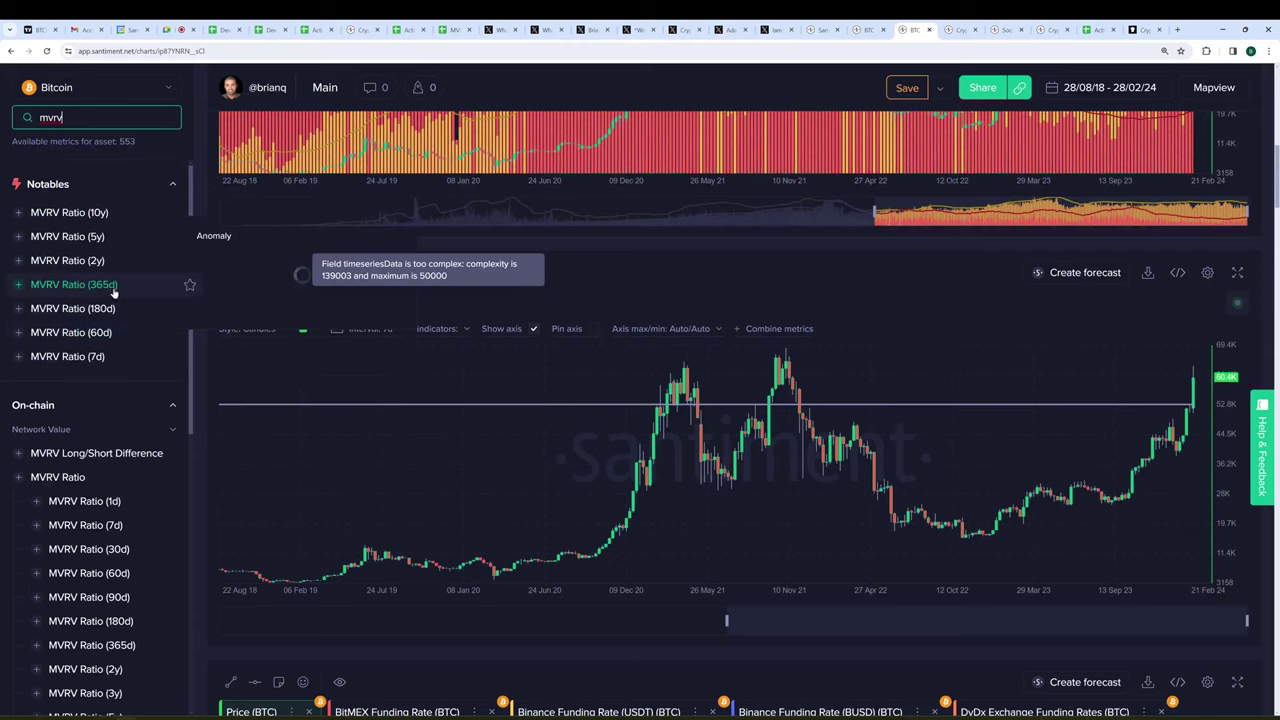
pyautogui.moveTo(100, 284)
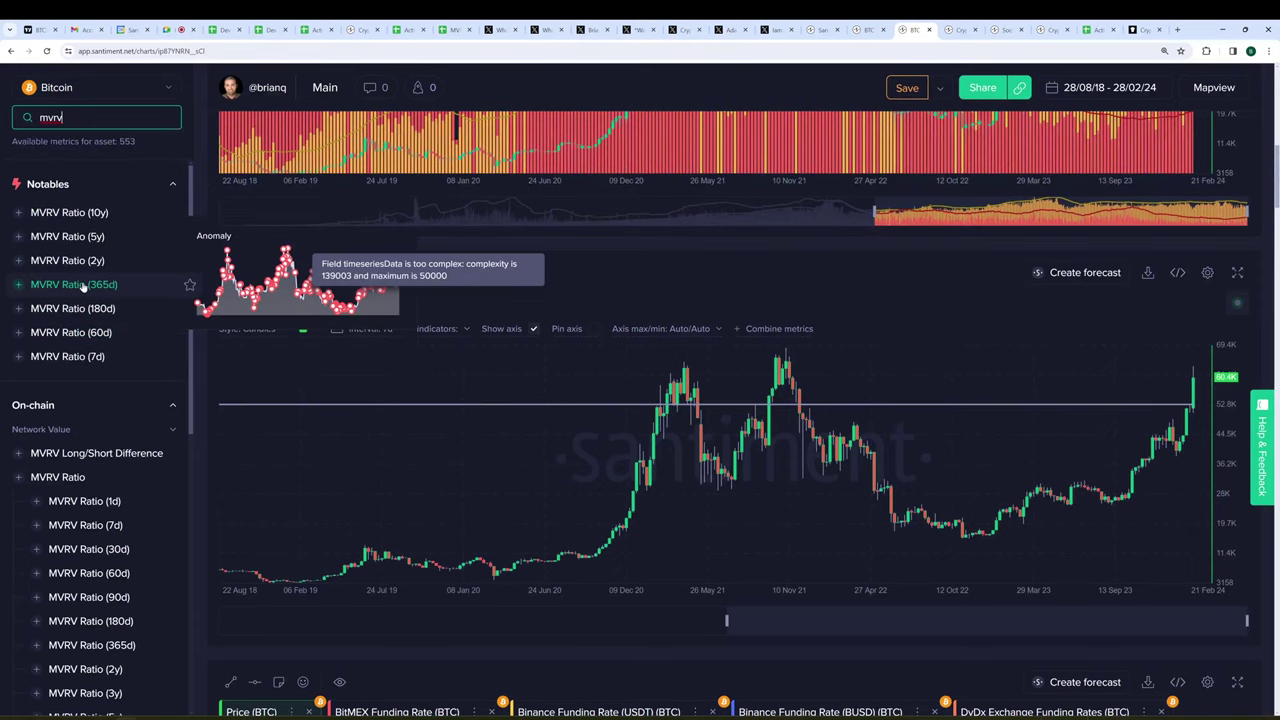
pyautogui.click(80, 285)
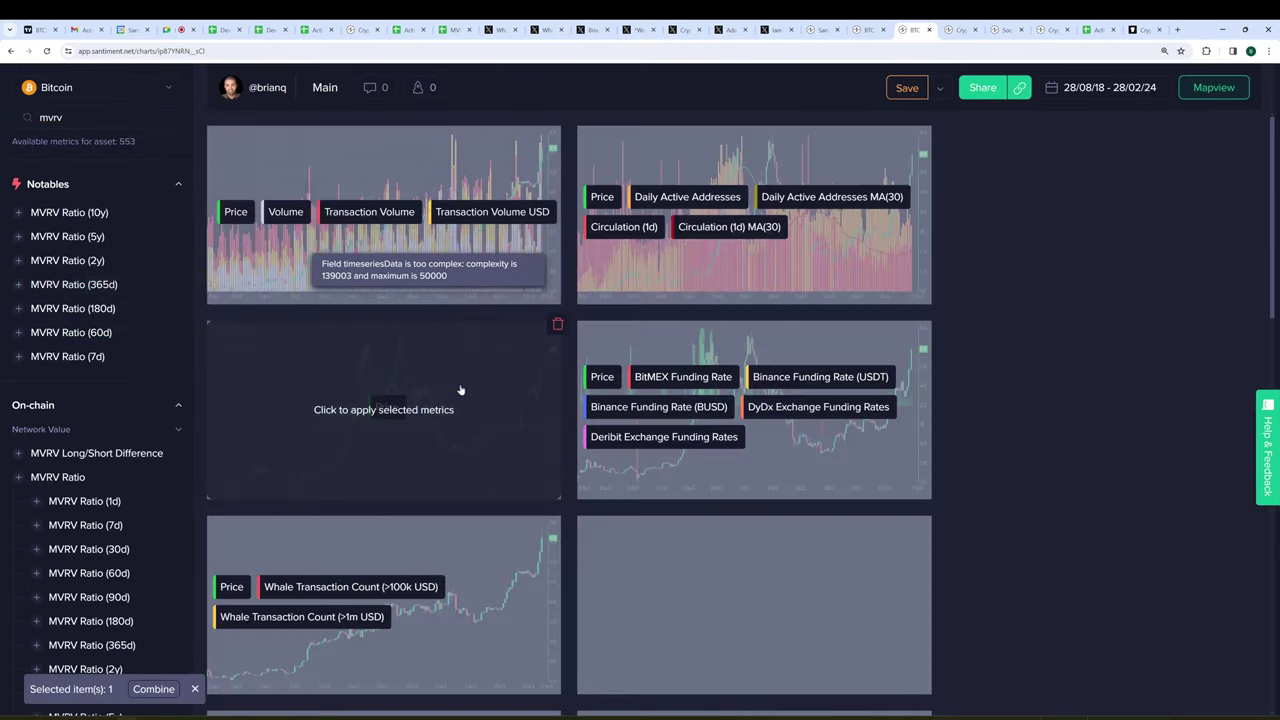
pyautogui.click(466, 385)
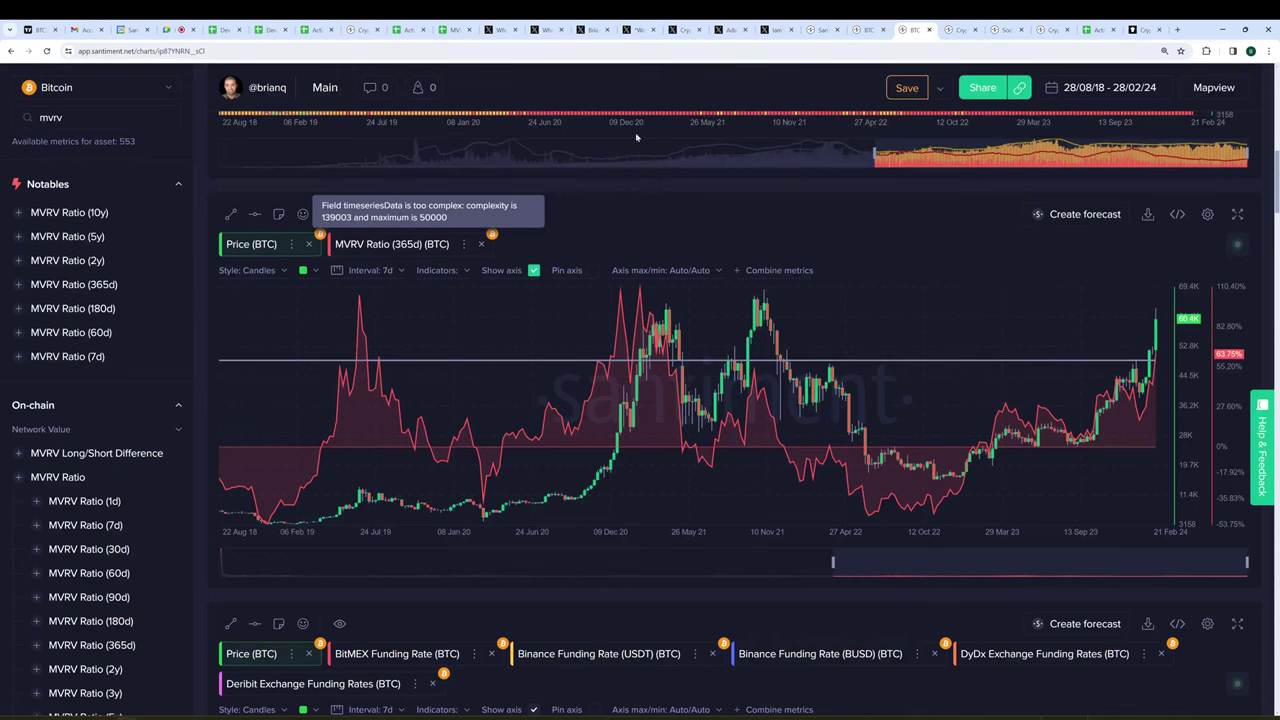
# - Check the MVRV Divergence spreadsheet's browser tab, return to the Bitcoin layout and view the exchange funding rates chart in full screen
pyautogui.click(452, 29)
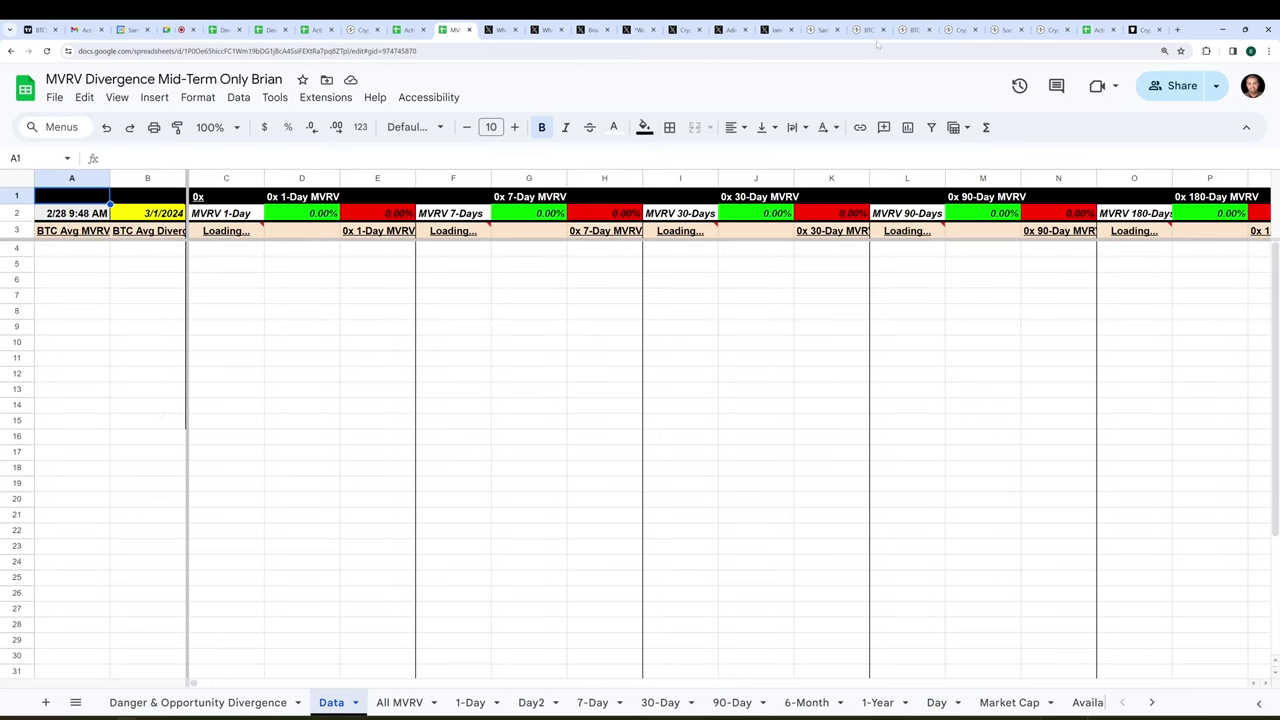
pyautogui.click(912, 29)
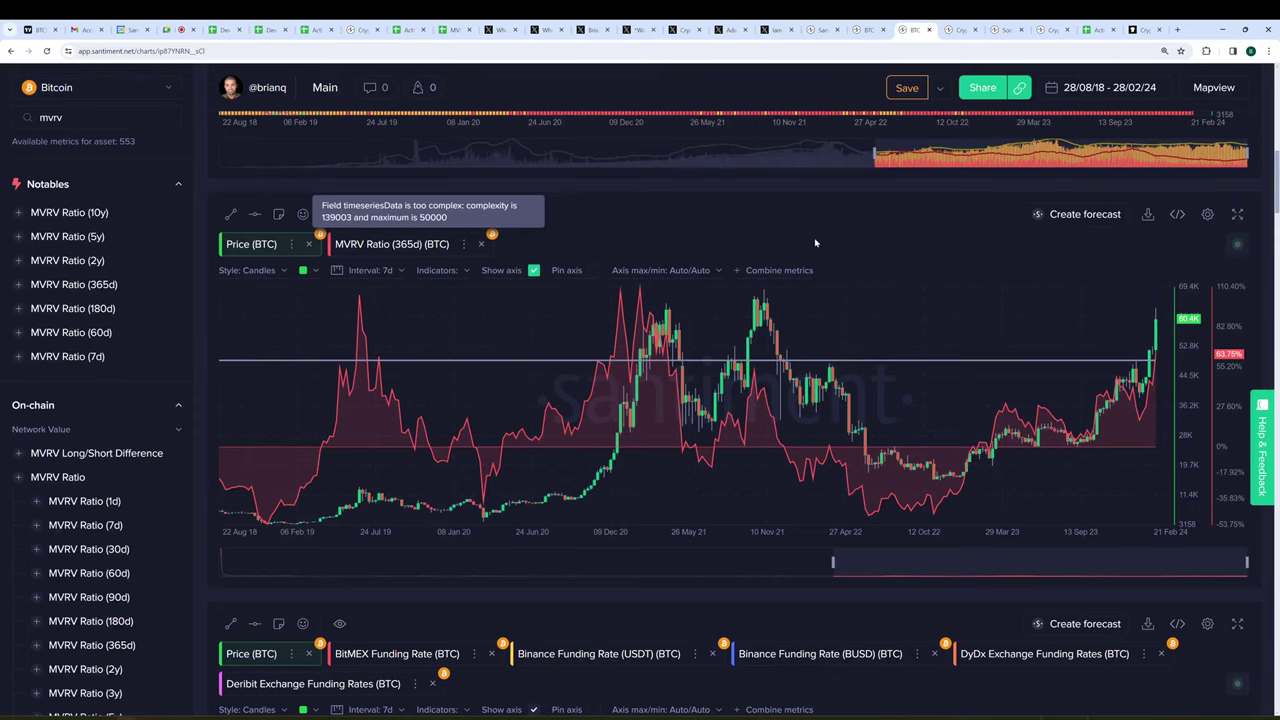
pyautogui.scroll(-2, 775, 250)
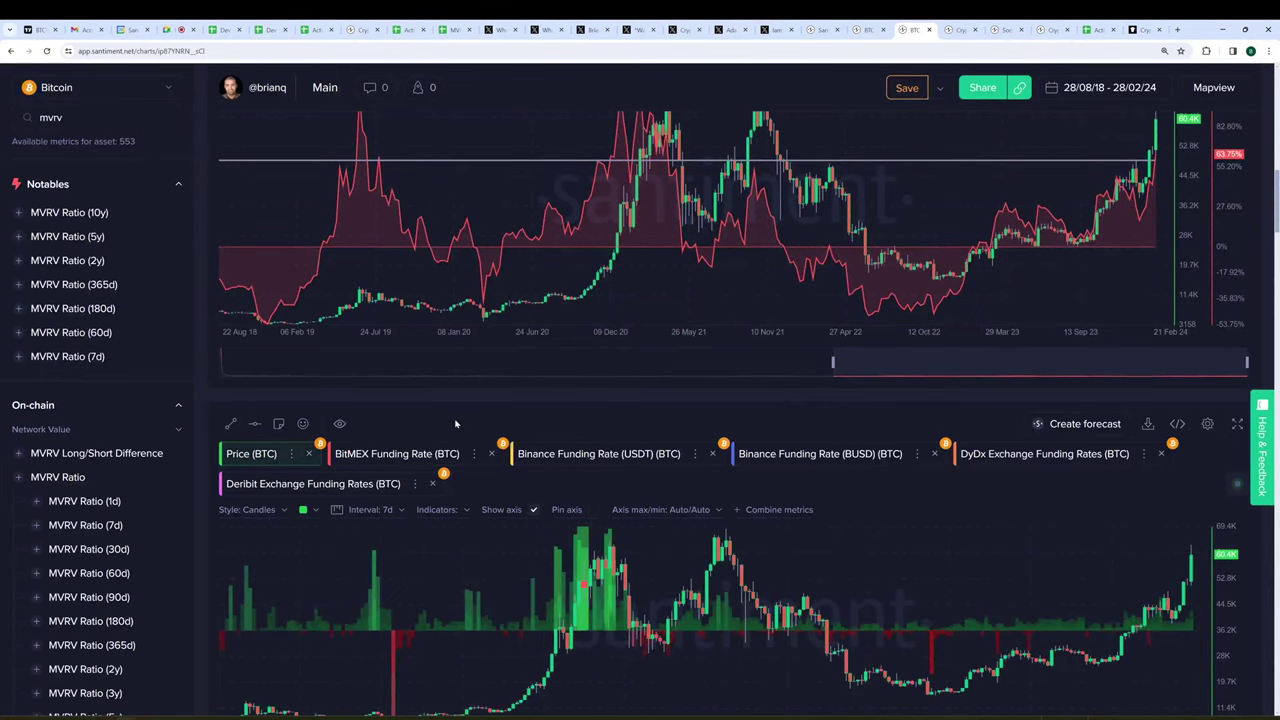
pyautogui.click(1236, 424)
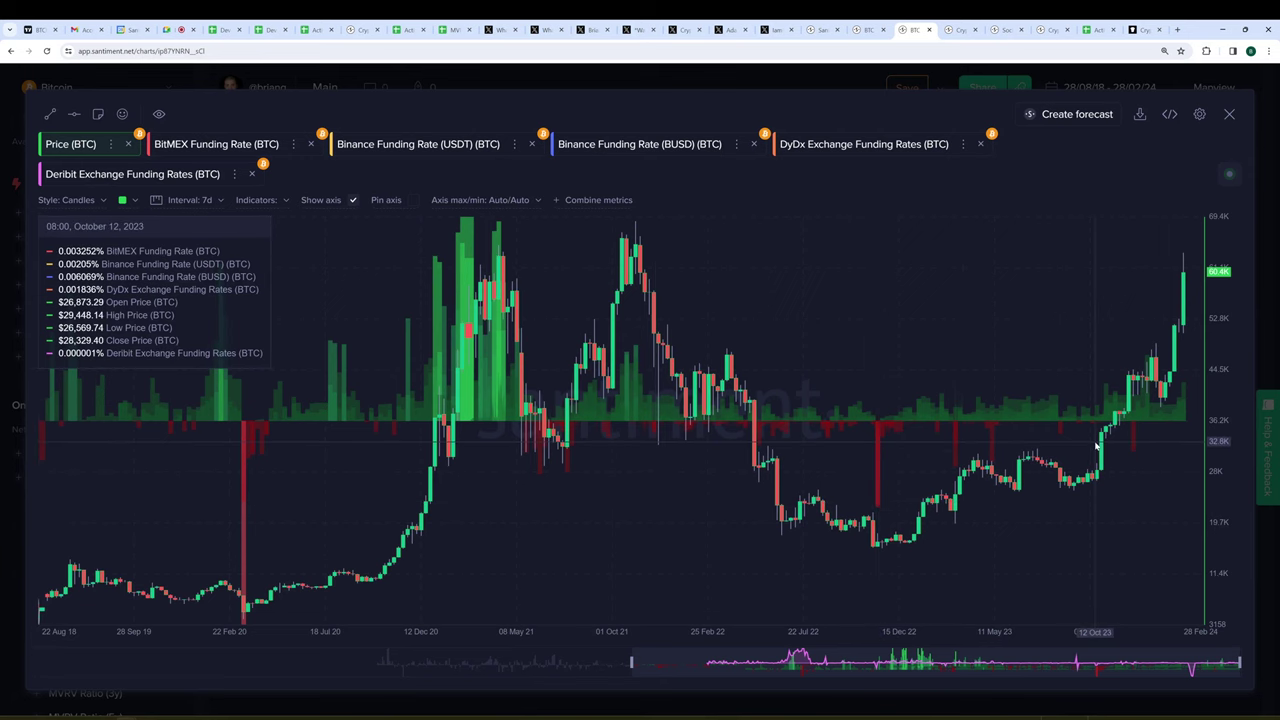
# - Exit full screen and set the layout's date range to the last 3 months, 28/11/23 - 28/02/24
pyautogui.click(1110, 92)
pyautogui.click(1105, 90)
pyautogui.click(1178, 195)
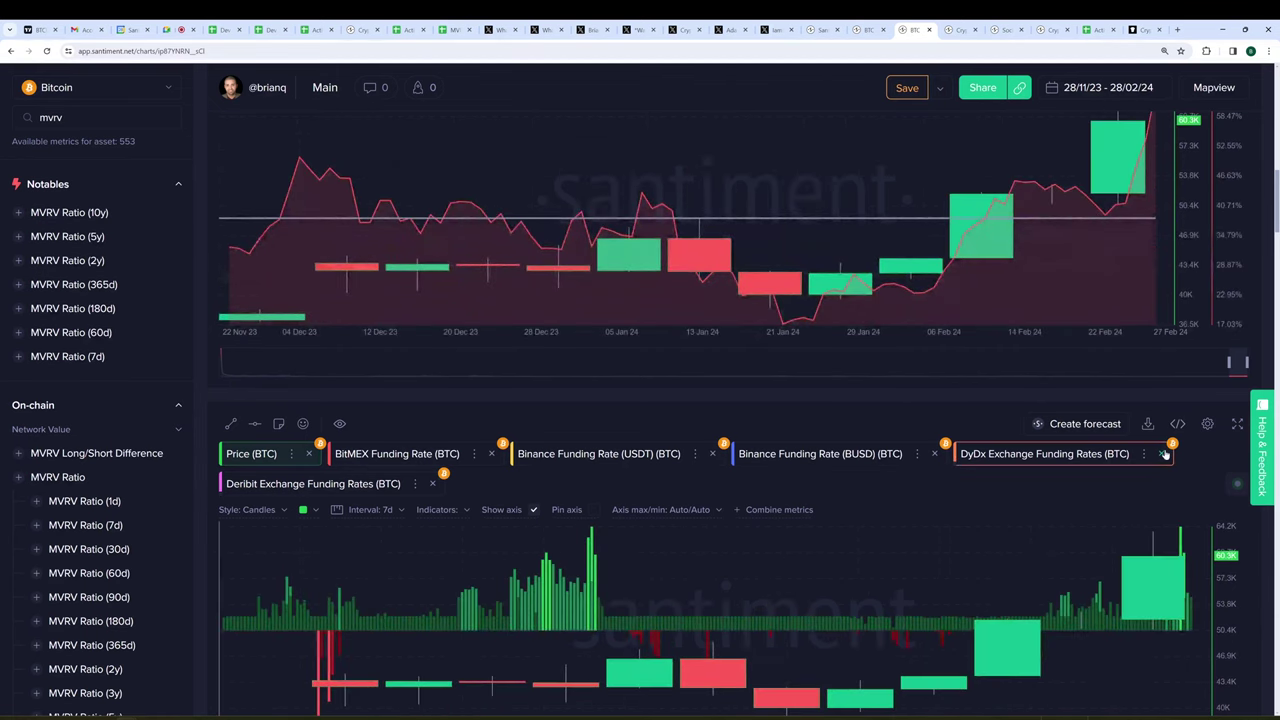
# - Set the Price interval on the funding rates chart to 12 hours and examine the chart in full screen
pyautogui.click(251, 453)
pyautogui.click(368, 509)
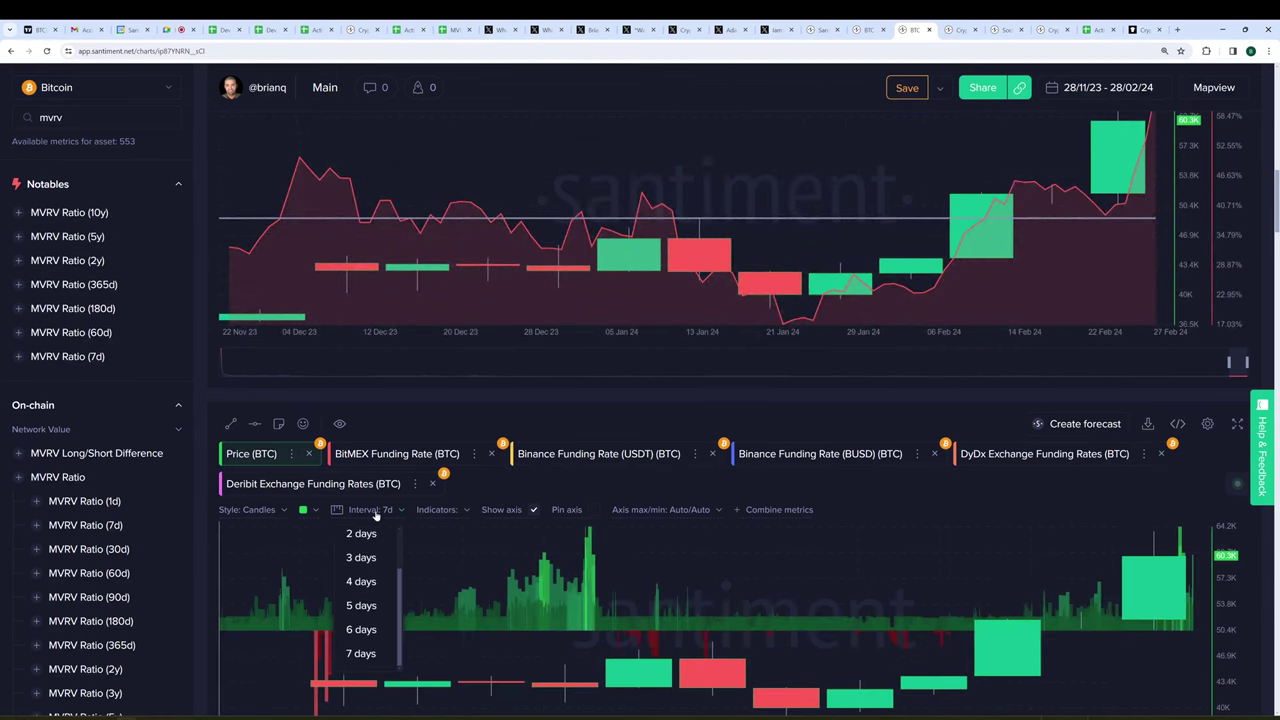
pyautogui.scroll(3, 372, 560)
pyautogui.click(364, 543)
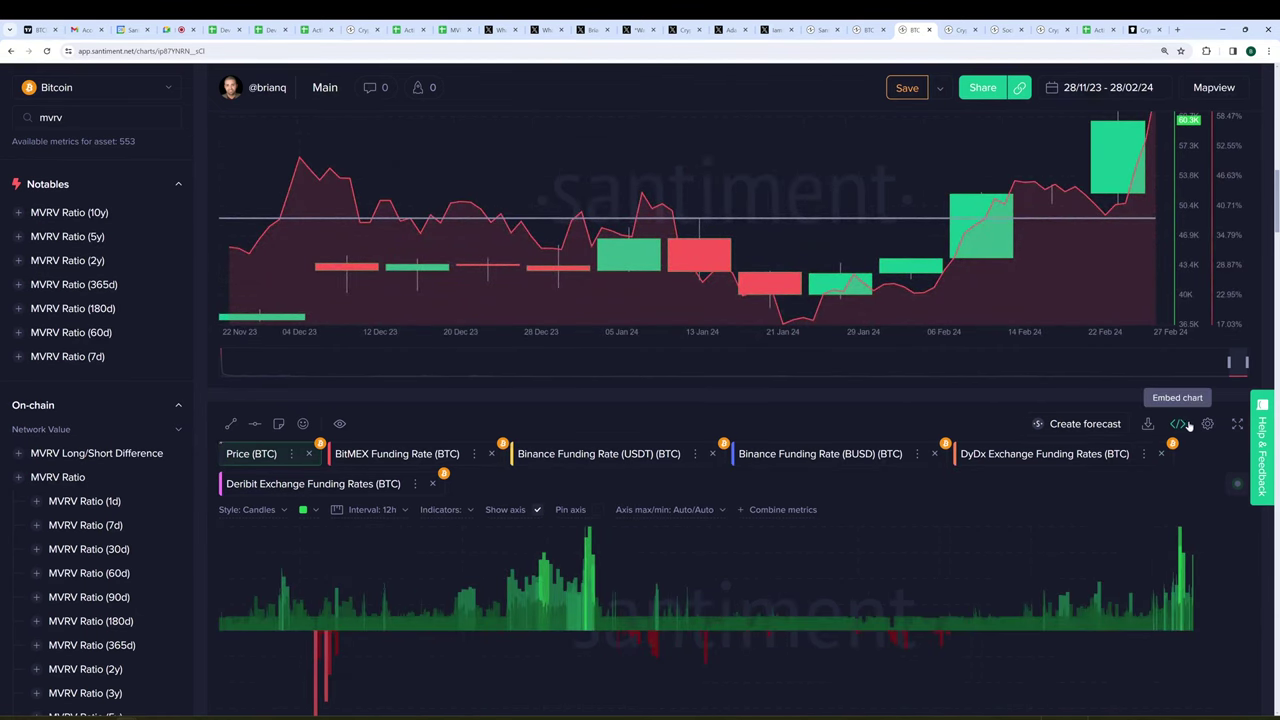
pyautogui.click(1237, 423)
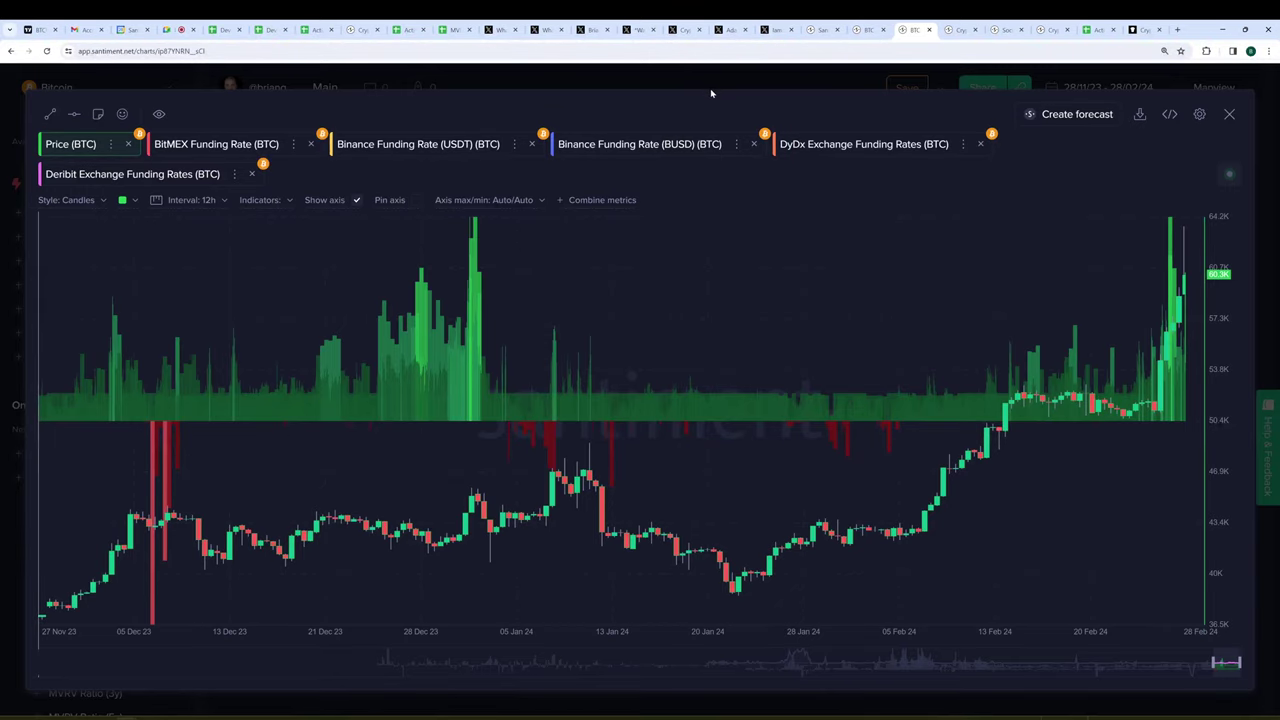
pyautogui.click(712, 84)
# - View the Whale Transaction Count chart in full screen, examine the >1m USD metric, and exit full screen
pyautogui.scroll(-3, 944, 290)
pyautogui.scroll(-3, 944, 290)
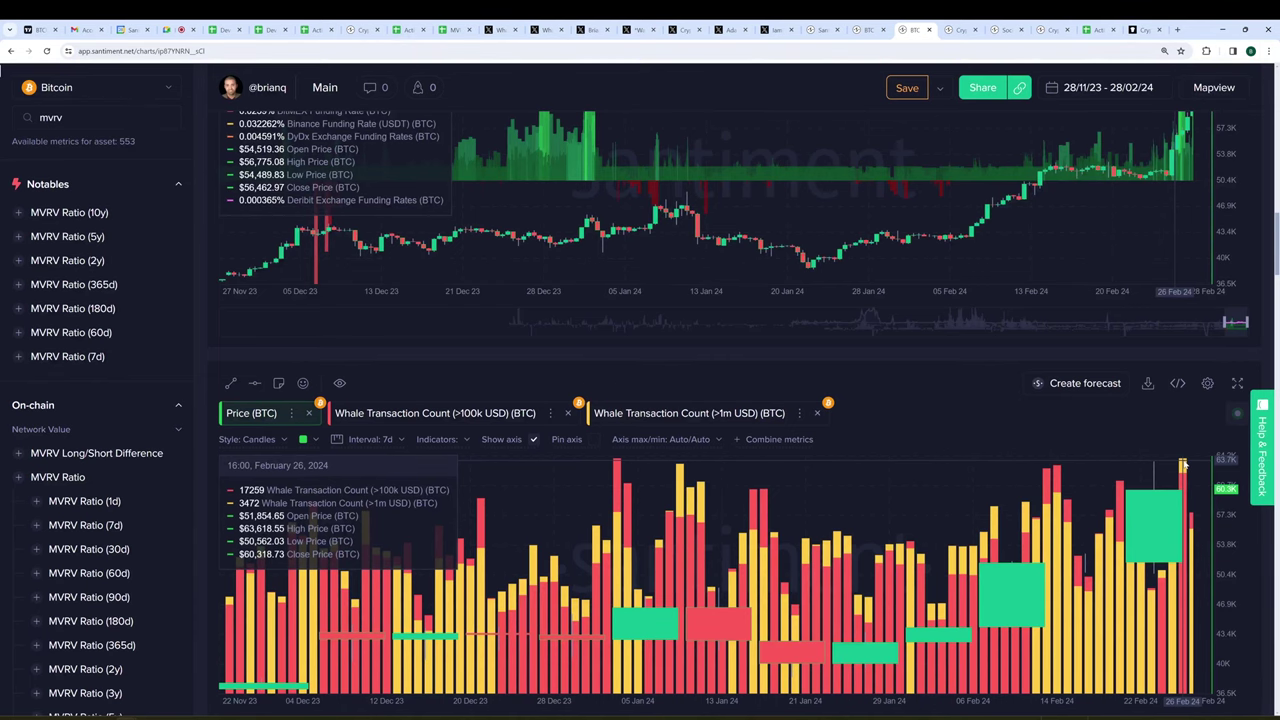
pyautogui.click(1236, 384)
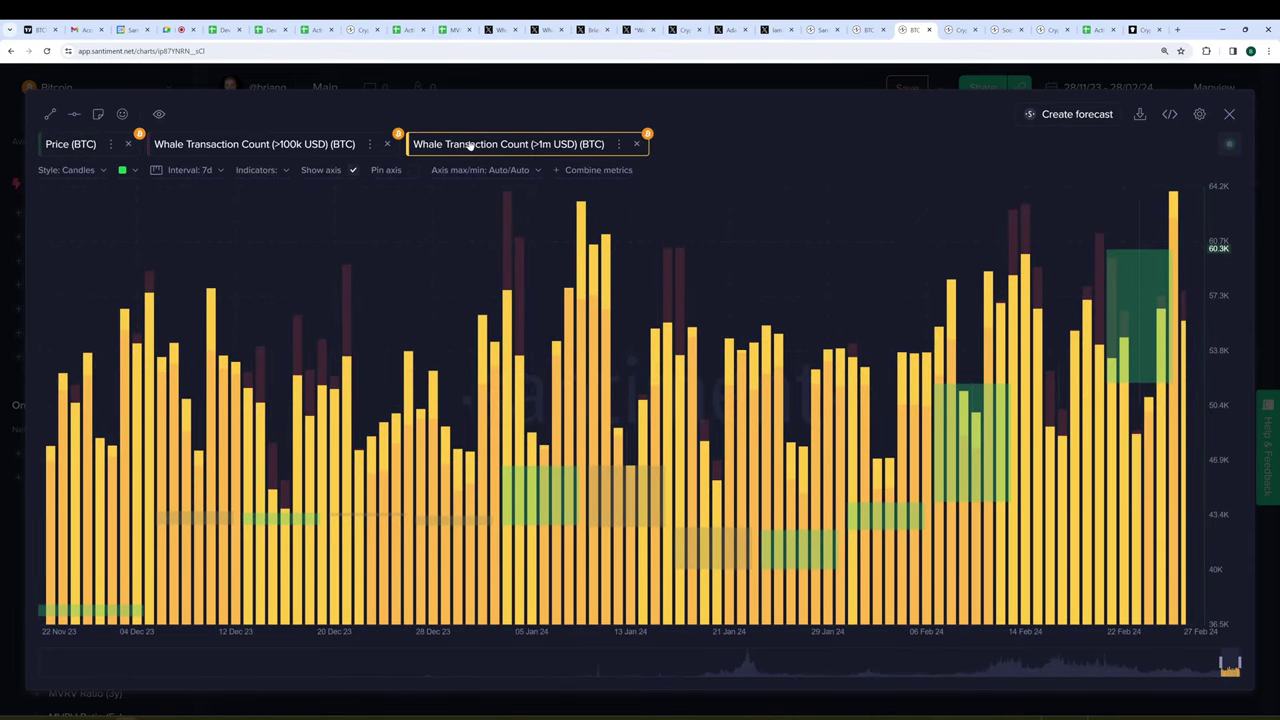
pyautogui.press('Escape')
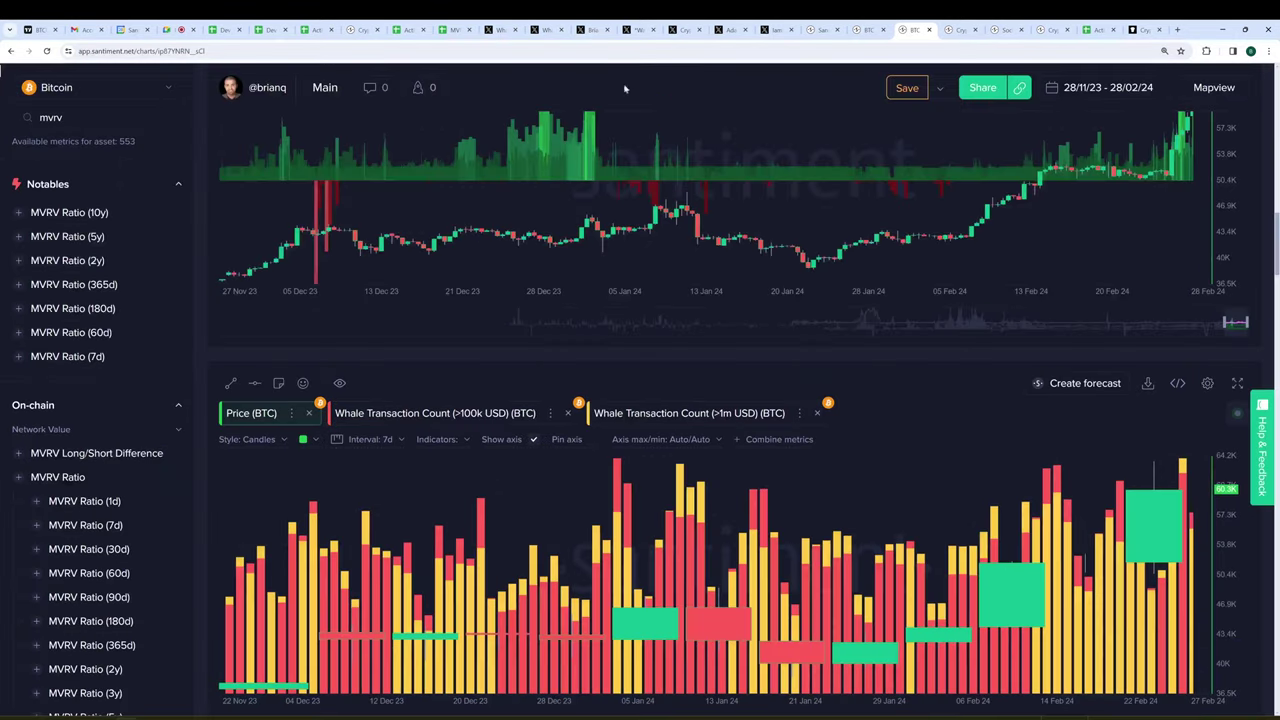
# - Extend the layout's date range to the last year, 28/02/23 - 28/02/24, and review the whale transaction chart in full screen
pyautogui.click(1066, 88)
pyautogui.click(1163, 224)
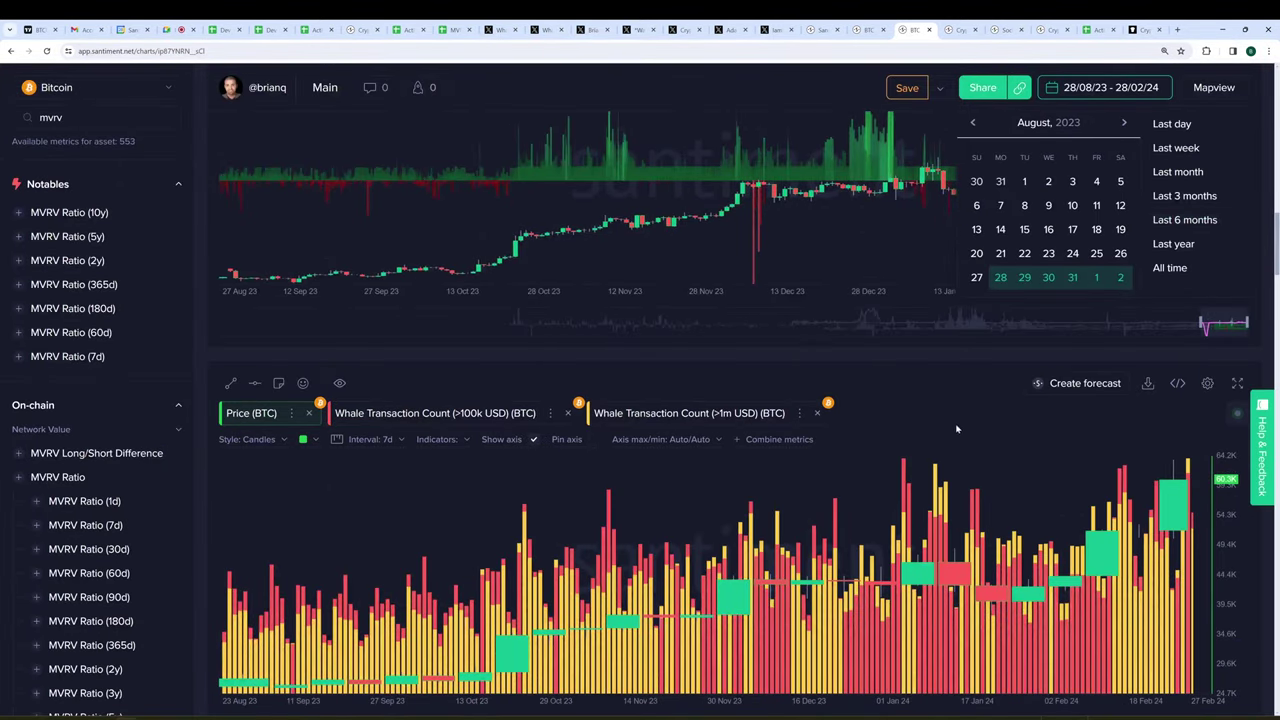
pyautogui.click(1168, 243)
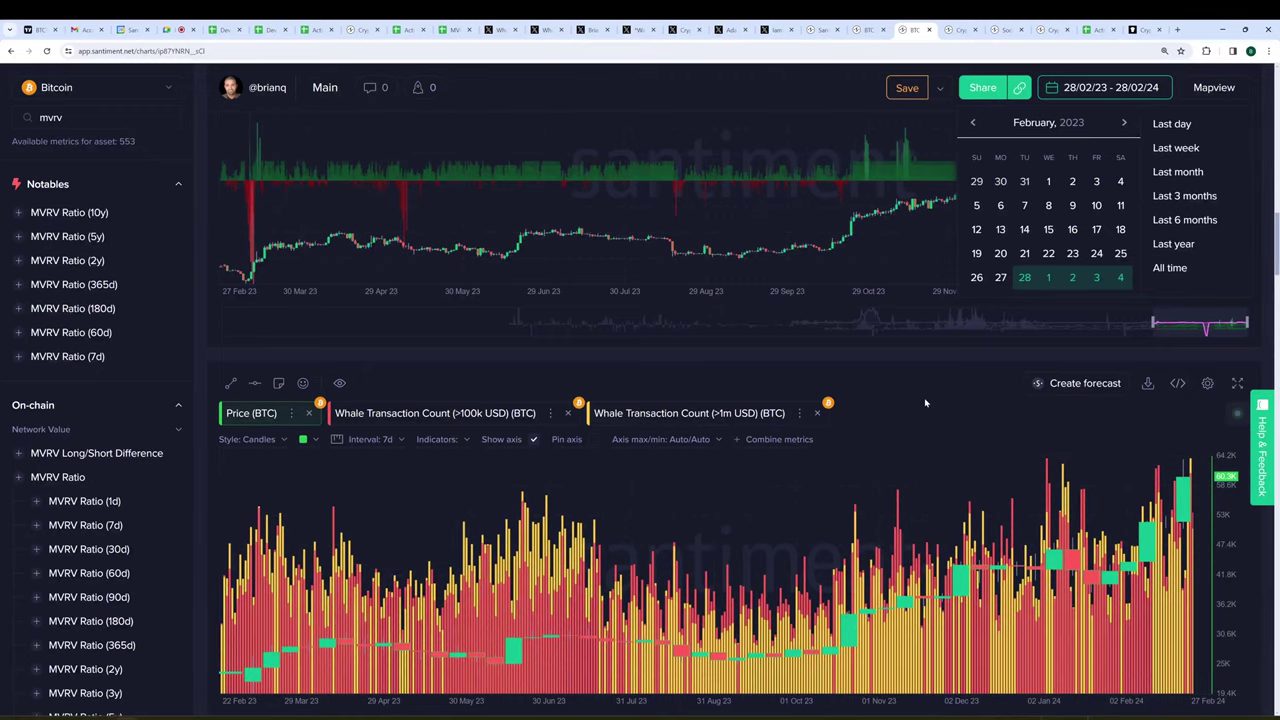
pyautogui.click(925, 402)
pyautogui.click(1237, 383)
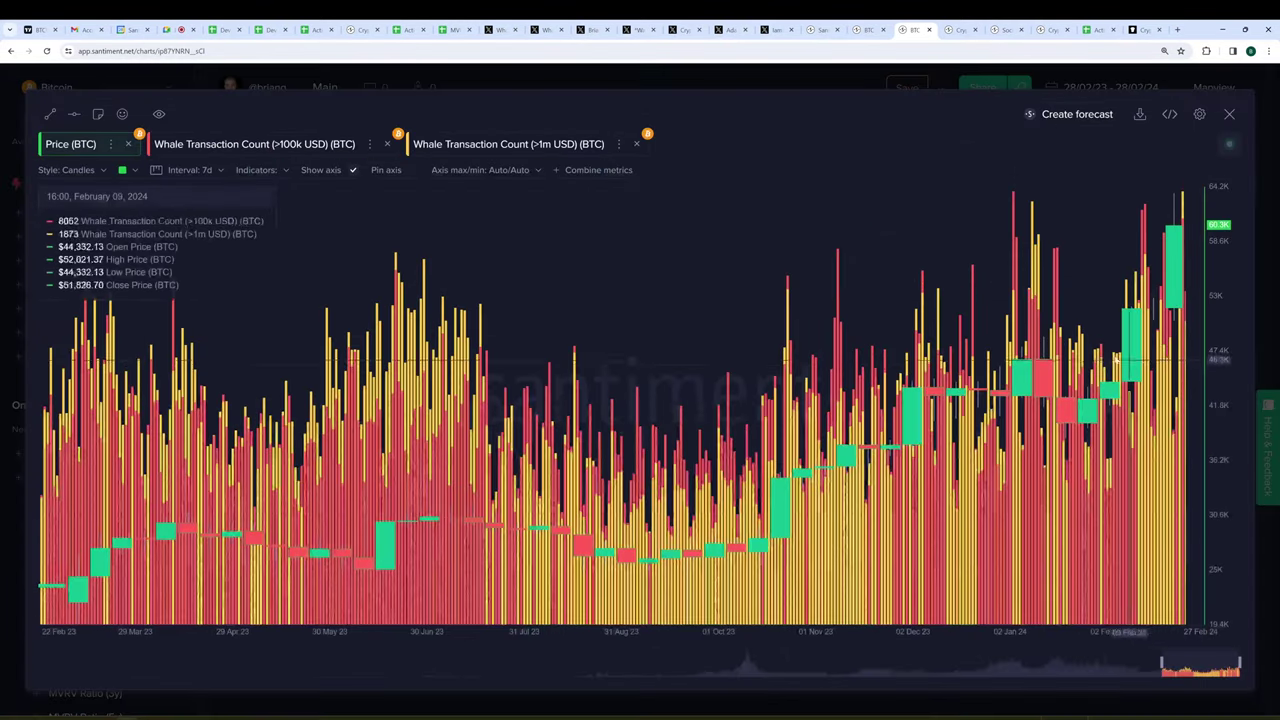
pyautogui.click(840, 80)
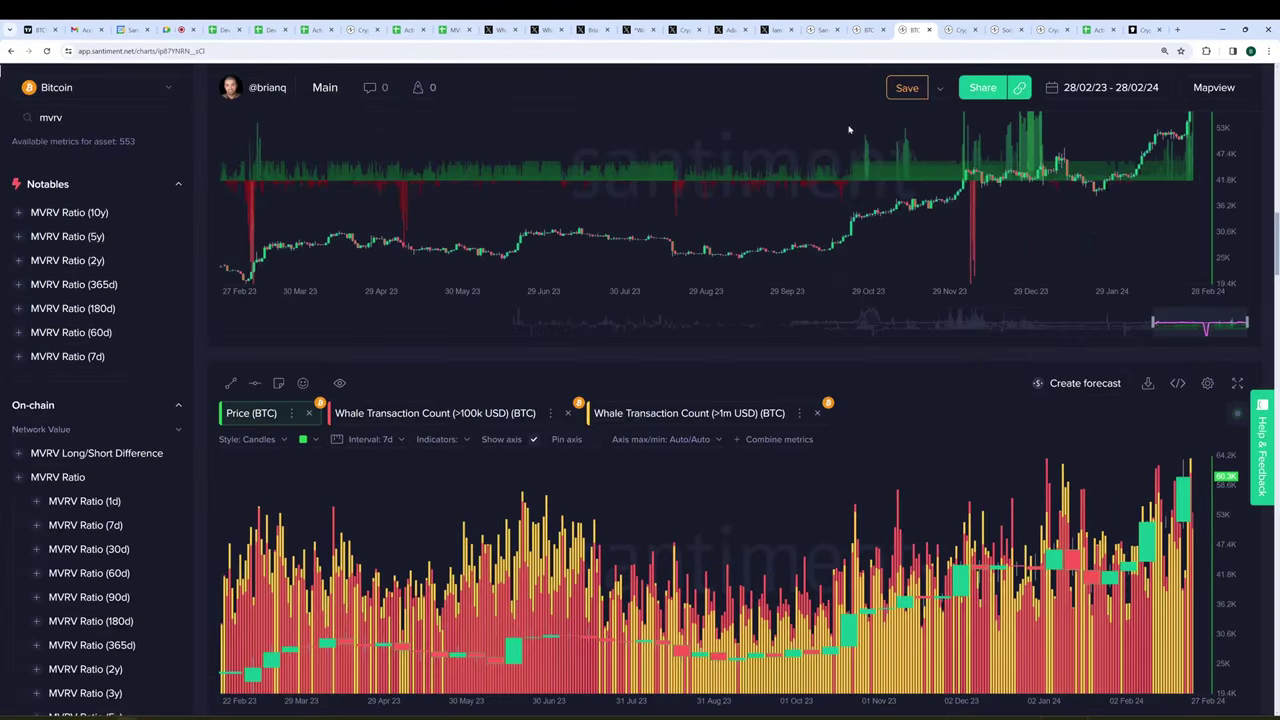
# - Open the Ratio of Daily On-Chain Transaction Volume in Profit to Loss chart in full screen and inspect the latest bars
pyautogui.scroll(-10, 852, 136)
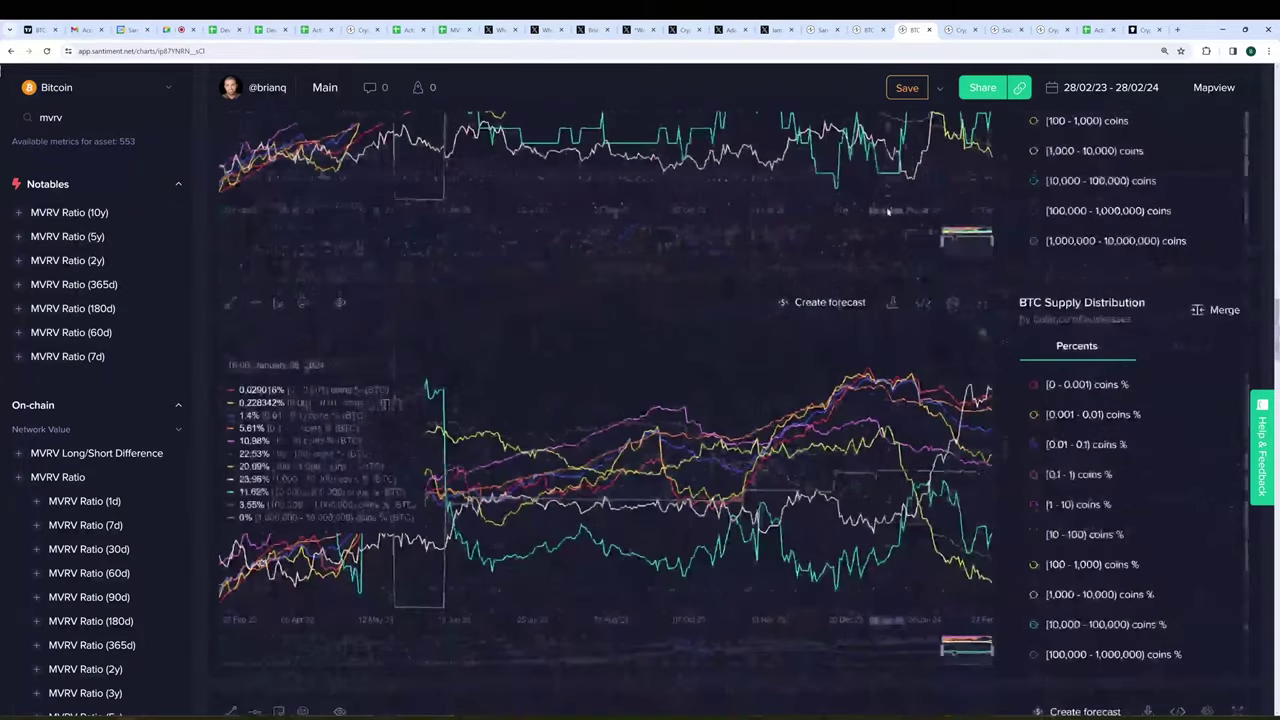
pyautogui.scroll(-5, 890, 208)
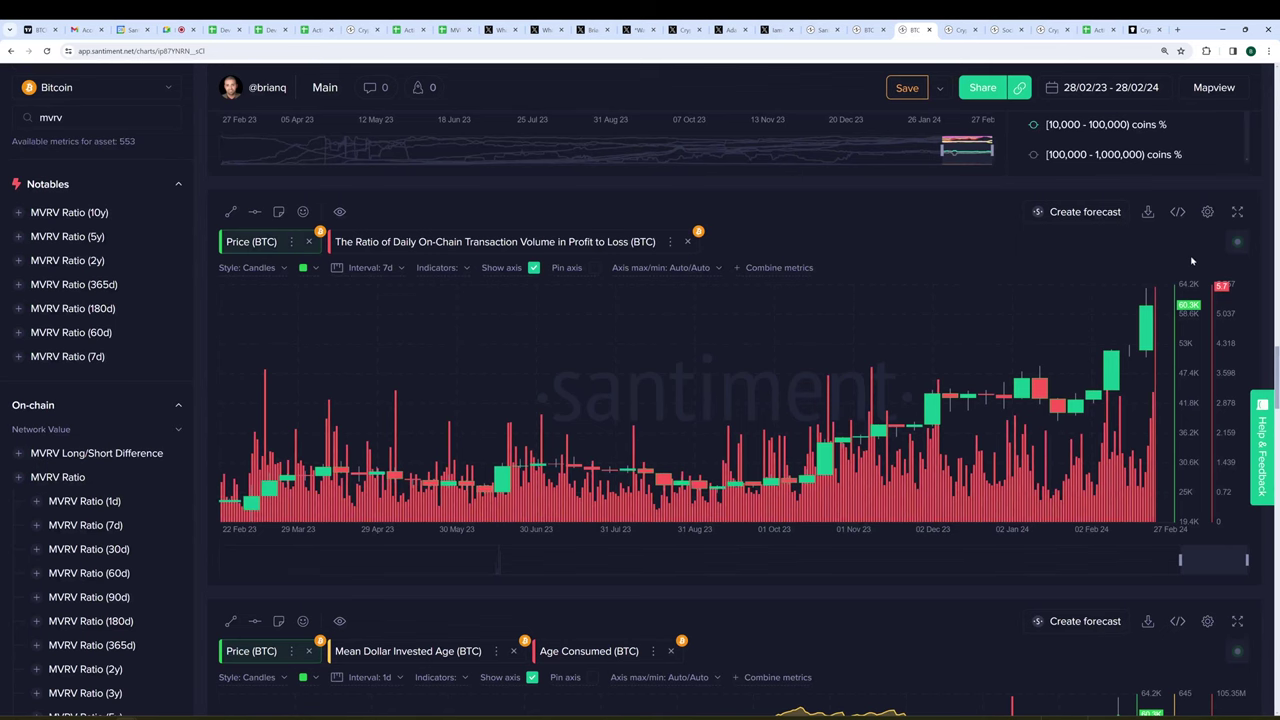
pyautogui.moveTo(1238, 248)
pyautogui.click(1239, 212)
pyautogui.moveTo(1150, 296)
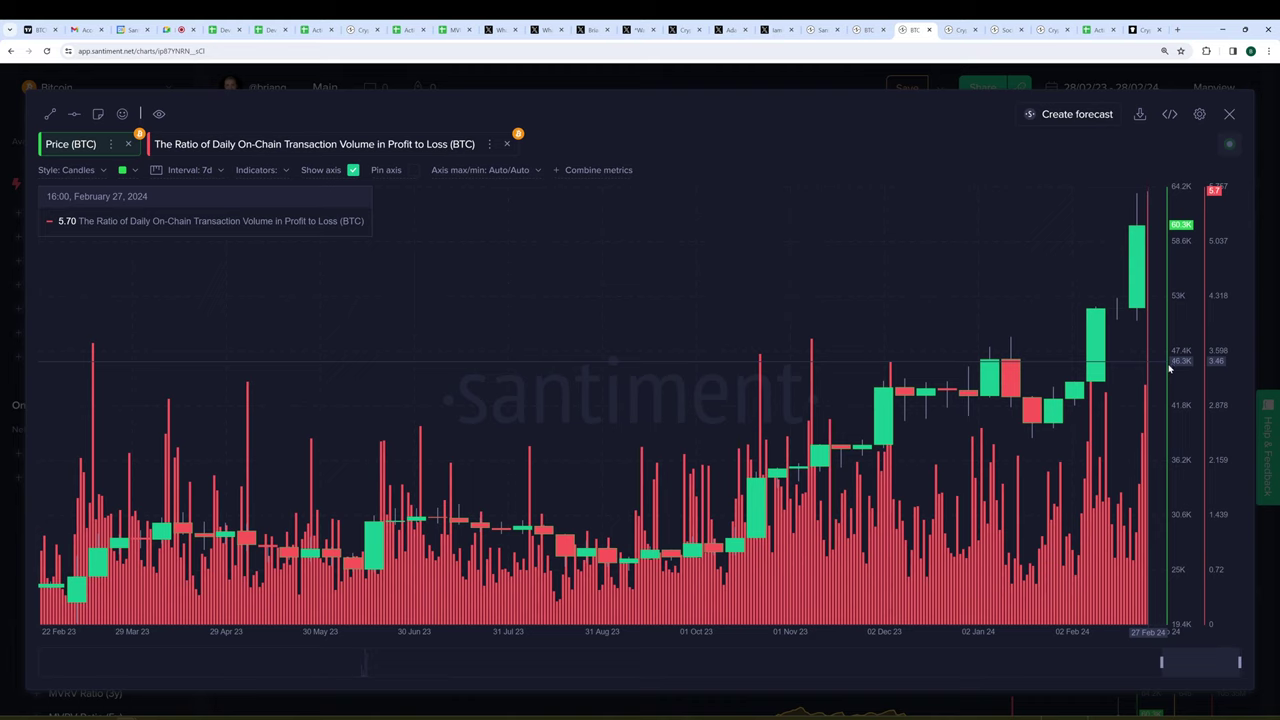
# - Set the interval of the daily on-chain profit-to-loss volume ratio to 7 days and exit full screen
pyautogui.click(245, 140)
pyautogui.click(190, 170)
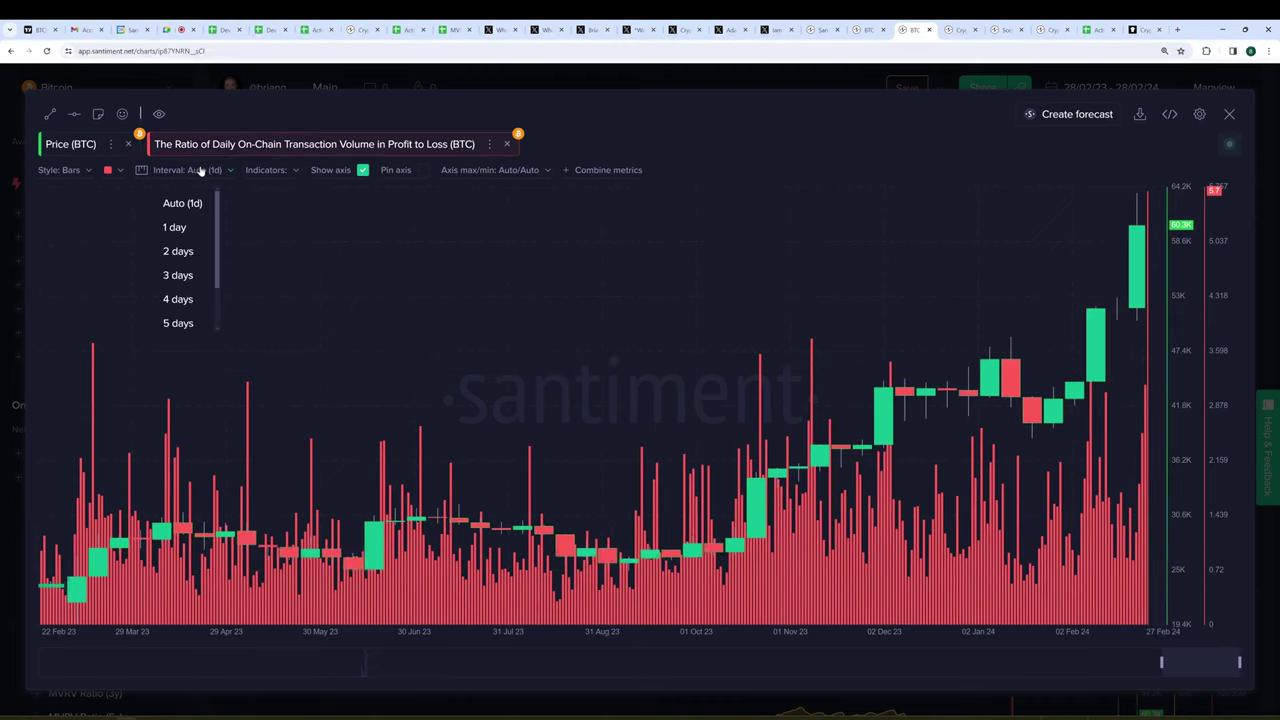
pyautogui.scroll(-2, 190, 311)
pyautogui.click(180, 318)
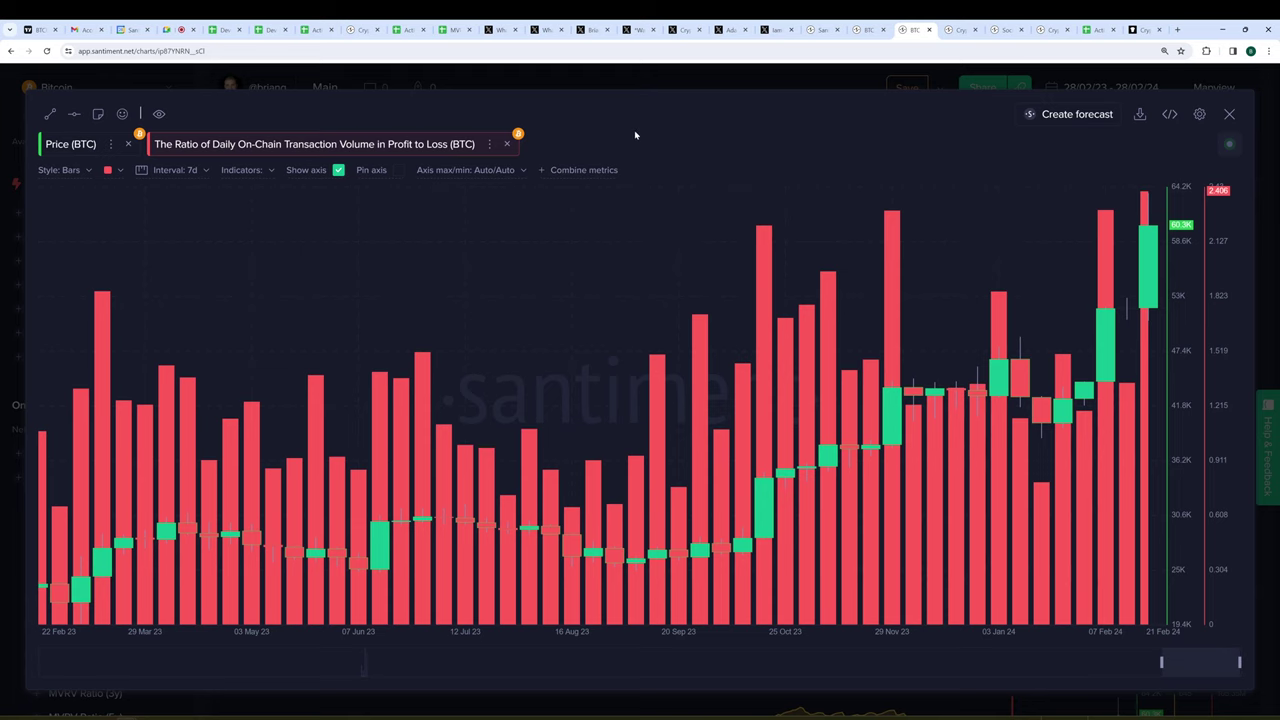
pyautogui.click(616, 80)
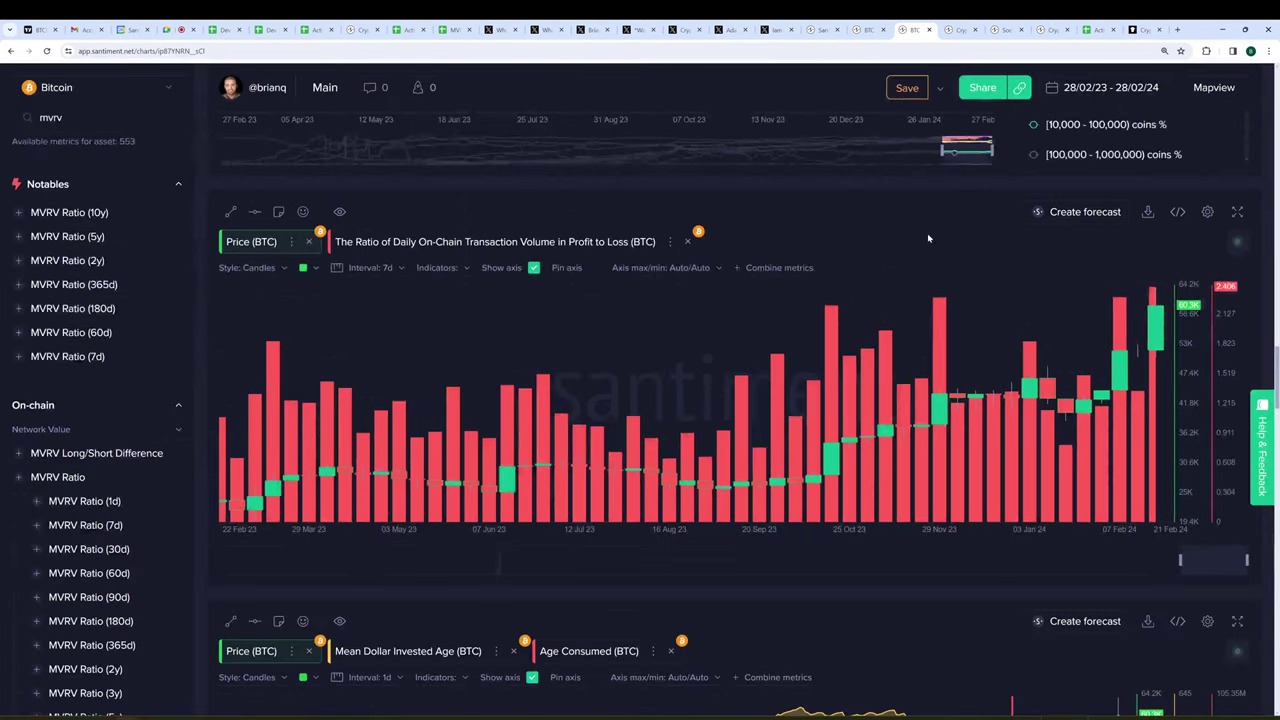
# - View the Mean Dollar Invested Age and Age Consumed chart in full screen
pyautogui.scroll(-3, 921, 224)
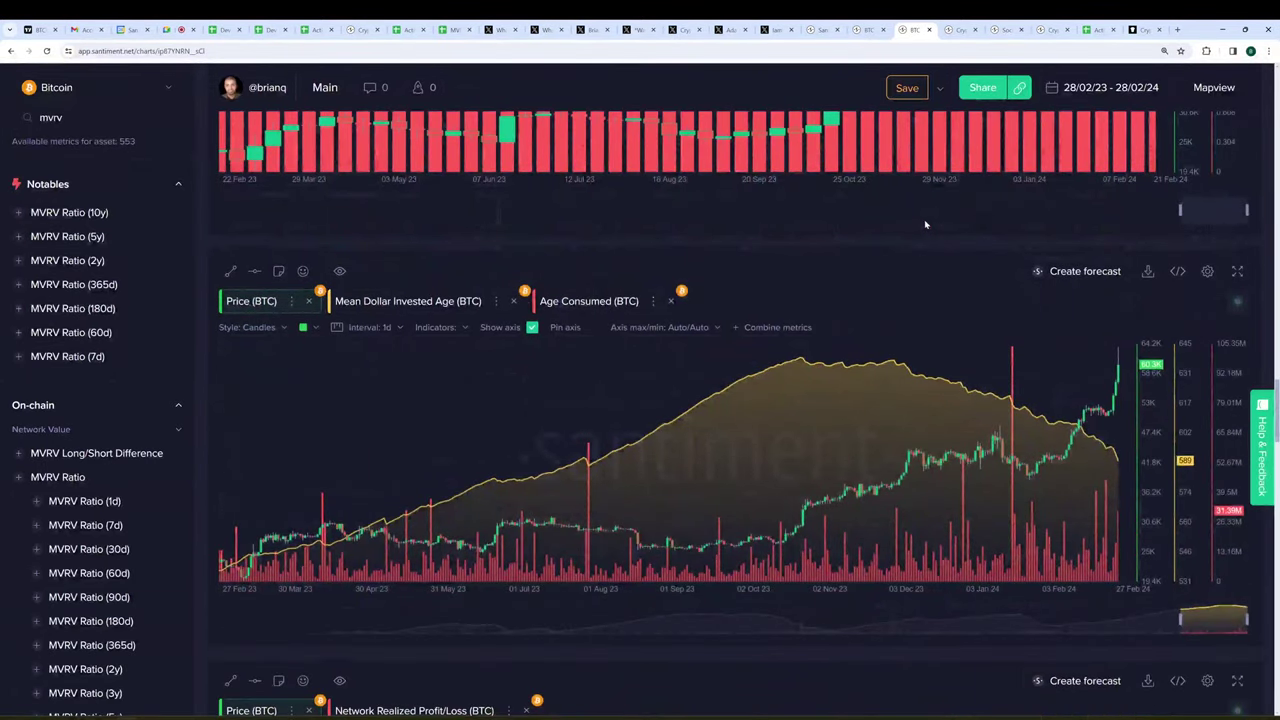
pyautogui.click(1237, 271)
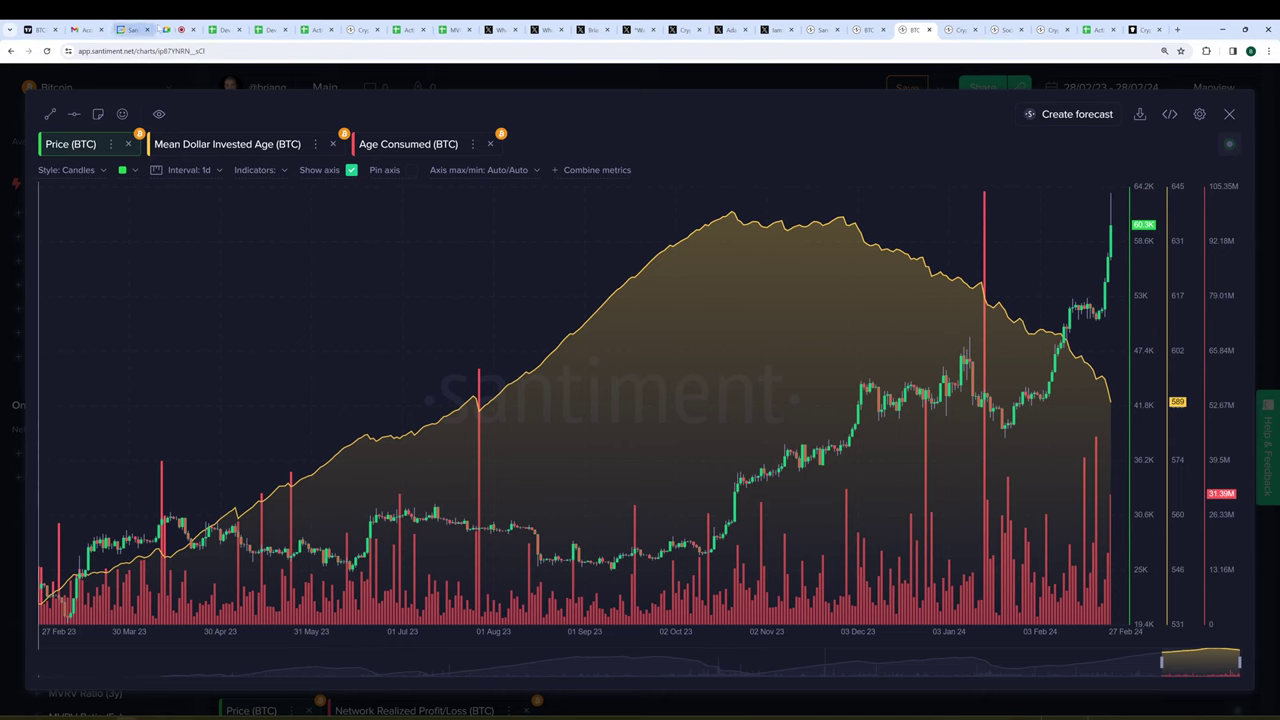
# - Switch to the Google Meet call, stop presenting the screen and pin your own video tile
pyautogui.click(180, 29)
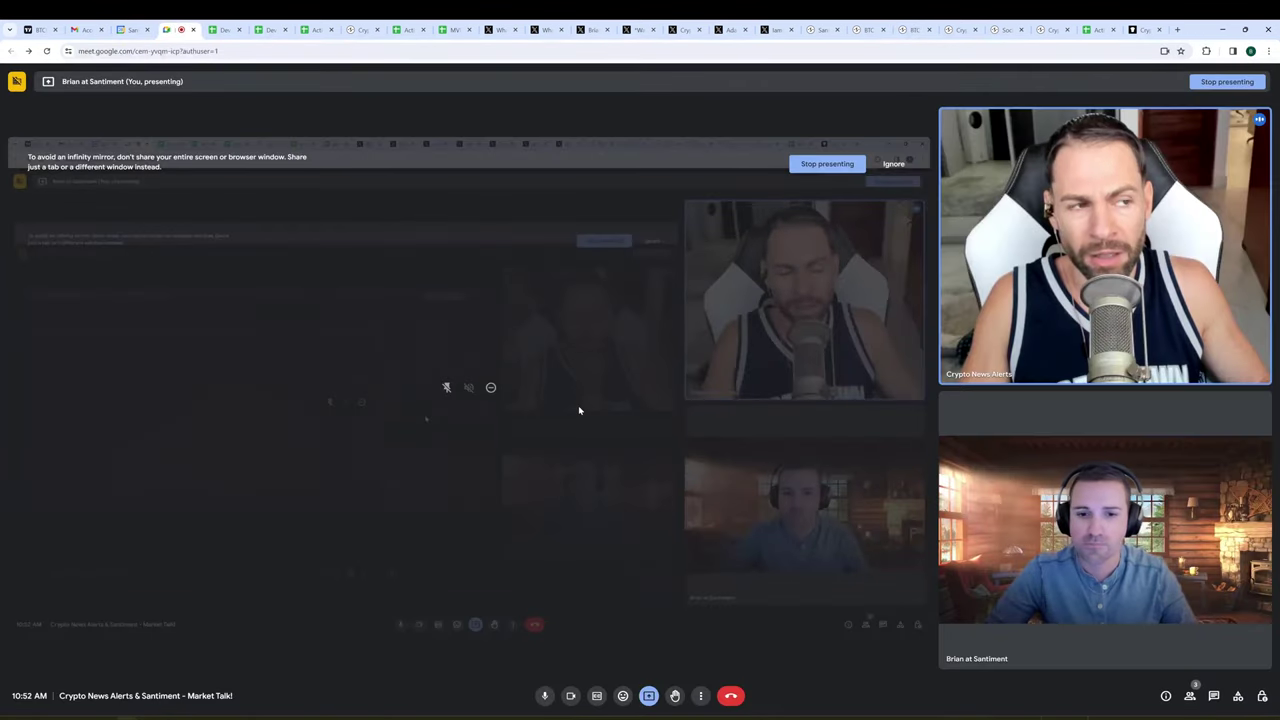
pyautogui.click(827, 165)
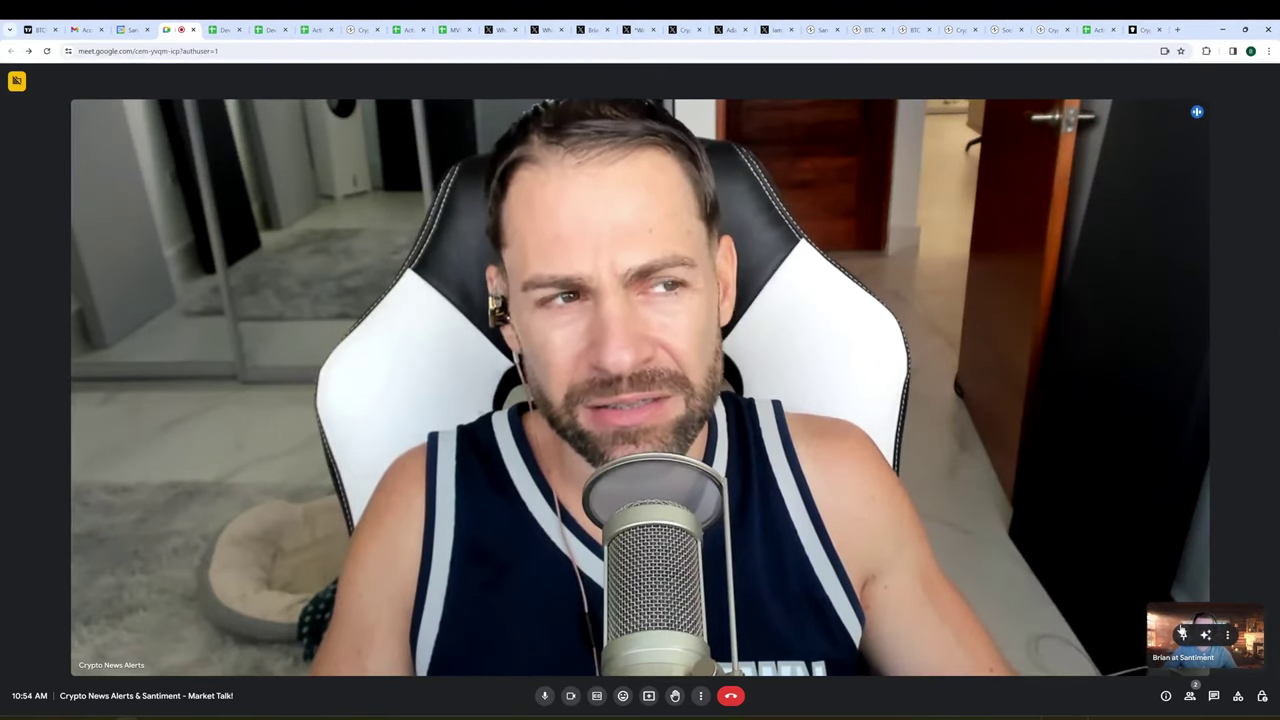
pyautogui.click(1183, 634)
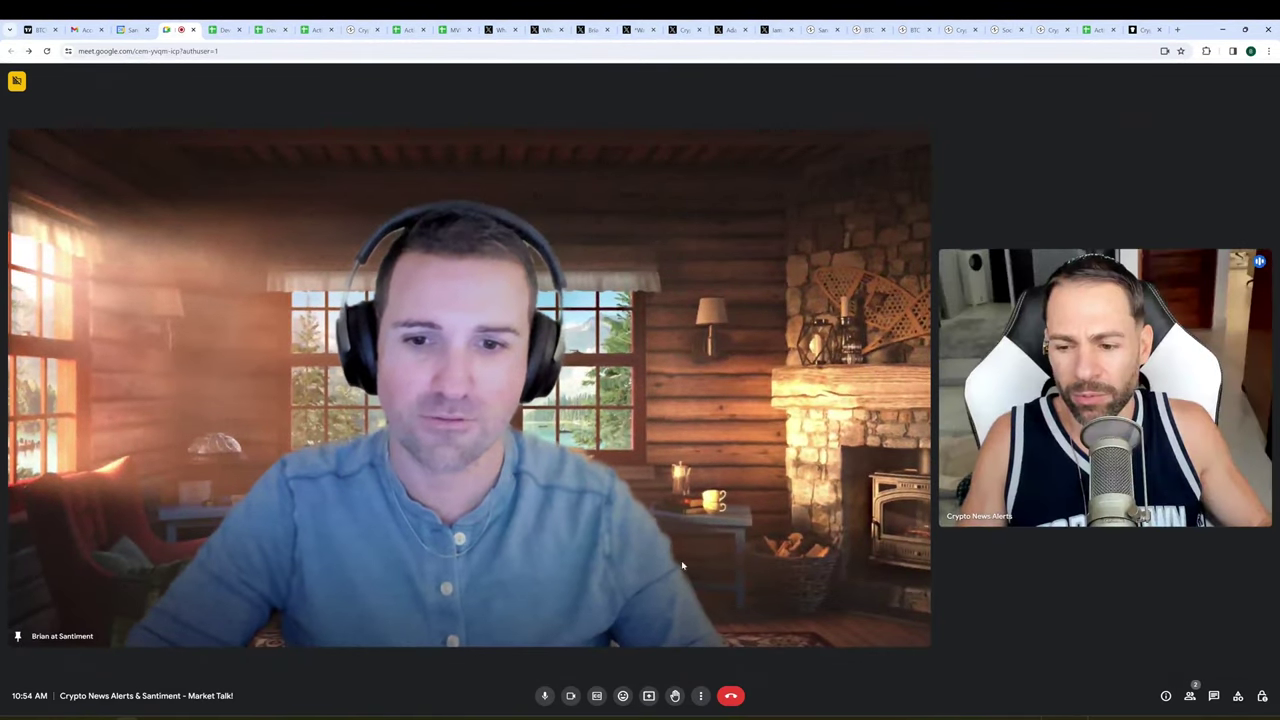